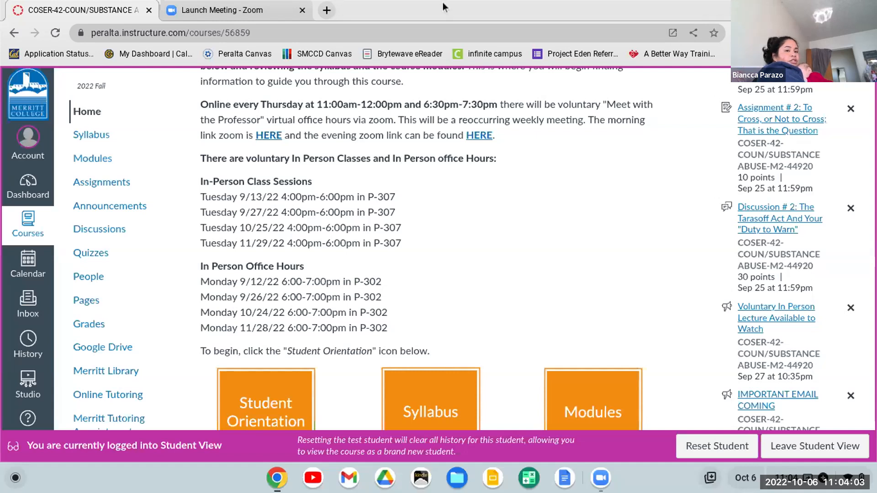
Open the EHR Go website in a new browser tab and sign in to the account.
{"action": "left_click", "coordinate": [325, 10]}
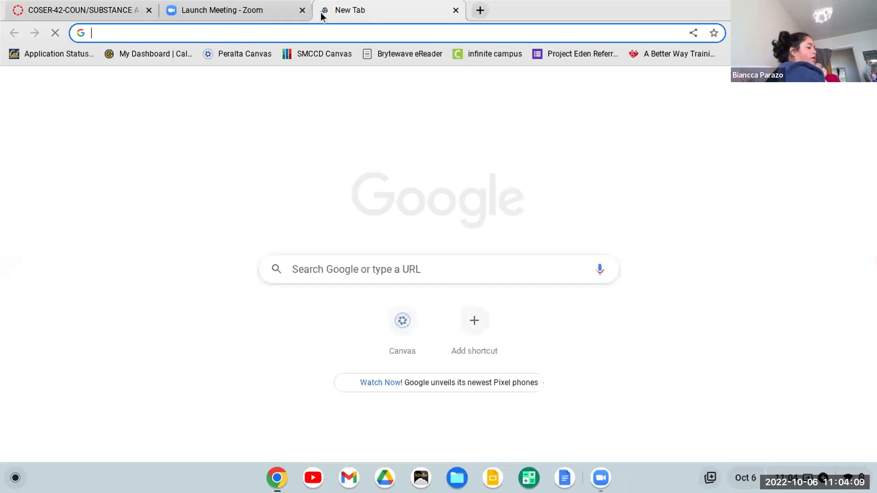
{"action": "type", "text": "ehr"}
{"action": "key", "text": "Return"}
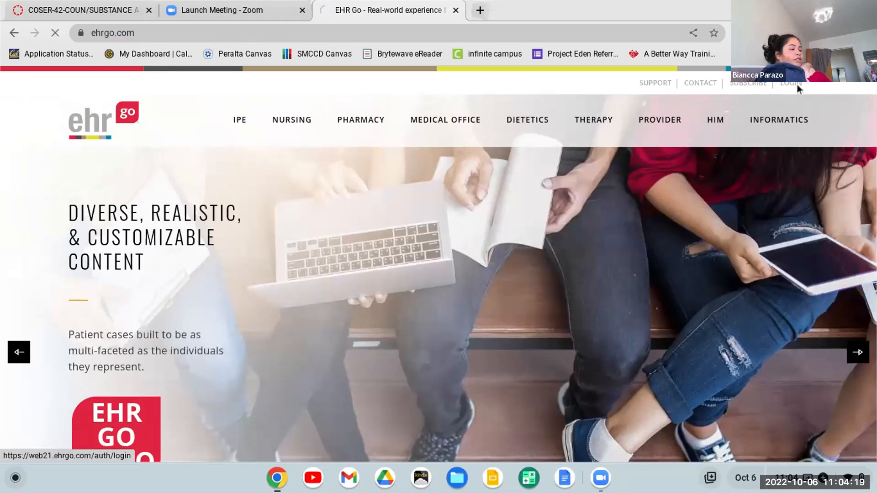
{"action": "left_click", "coordinate": [797, 84]}
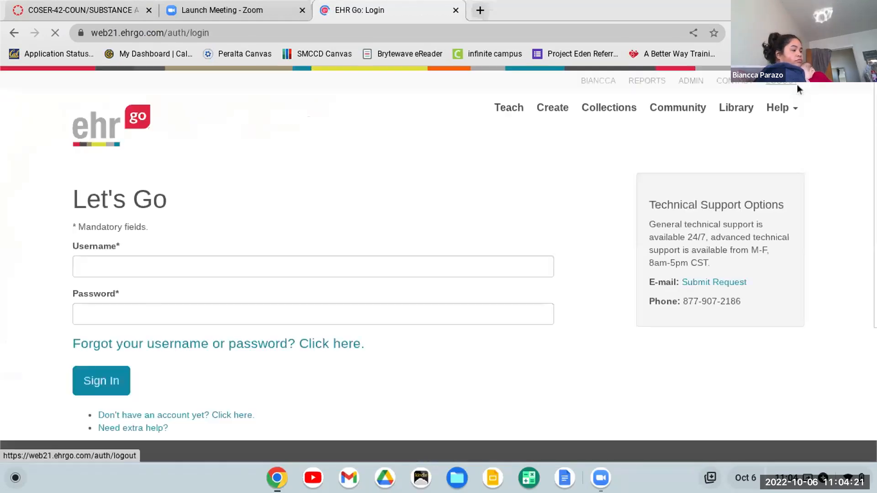
{"action": "left_click", "coordinate": [92, 388]}
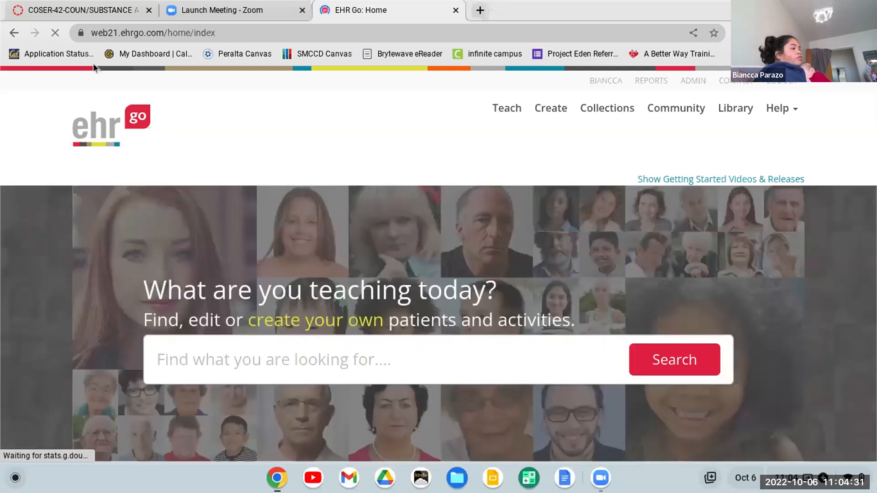
Switch to the Canvas course and open Assignment #3 EHR Documentation Standards from the course modules.
{"action": "left_click", "coordinate": [88, 11]}
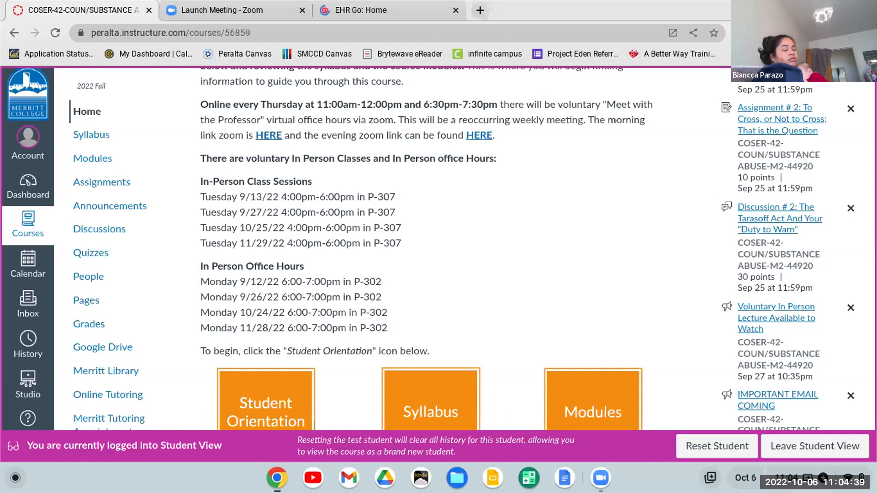
{"action": "left_click", "coordinate": [90, 161]}
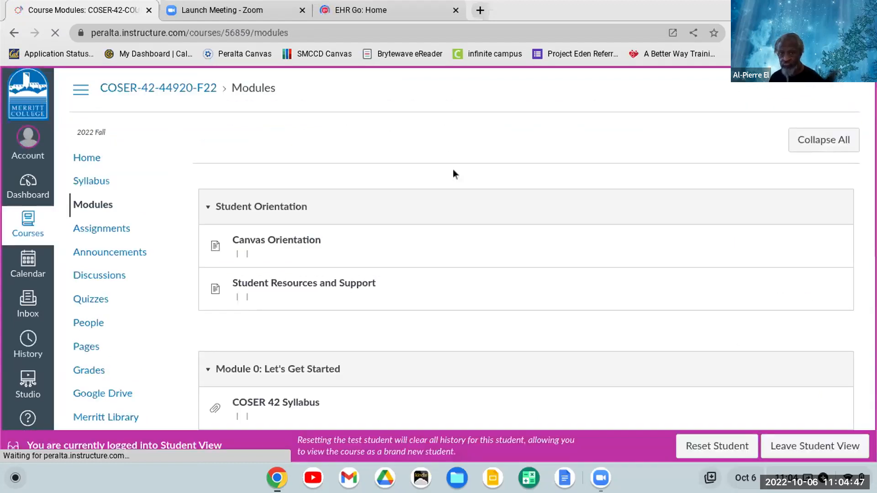
{"action": "scroll", "coordinate": [453, 169], "scroll_direction": "down", "scroll_amount": 10}
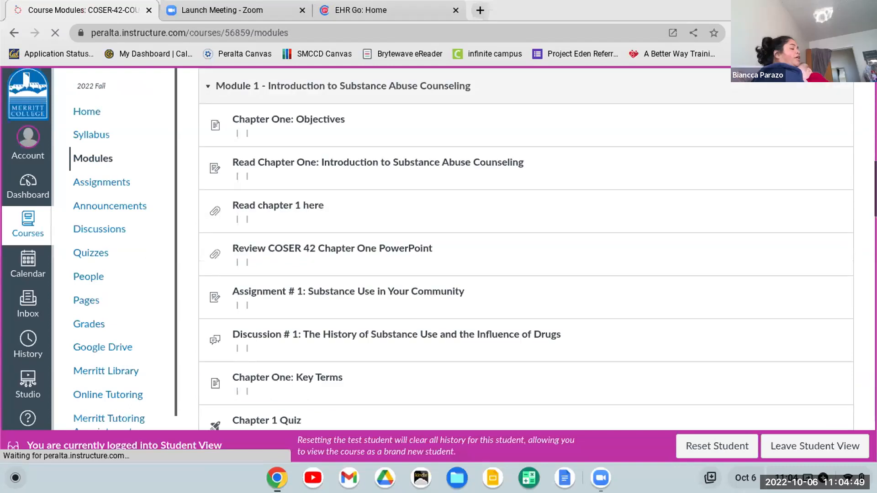
{"action": "scroll", "coordinate": [525, 246], "scroll_direction": "down", "scroll_amount": 15}
{"action": "scroll", "coordinate": [456, 175], "scroll_direction": "down", "scroll_amount": 7}
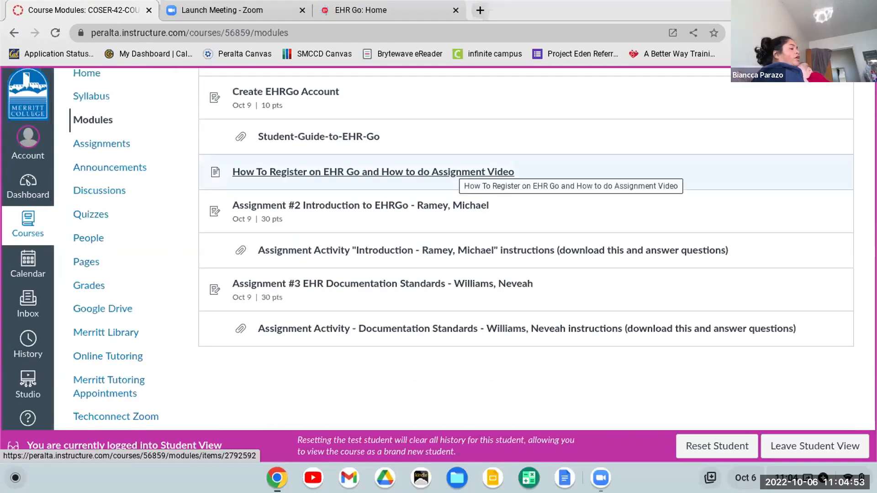
{"action": "left_click", "coordinate": [337, 287]}
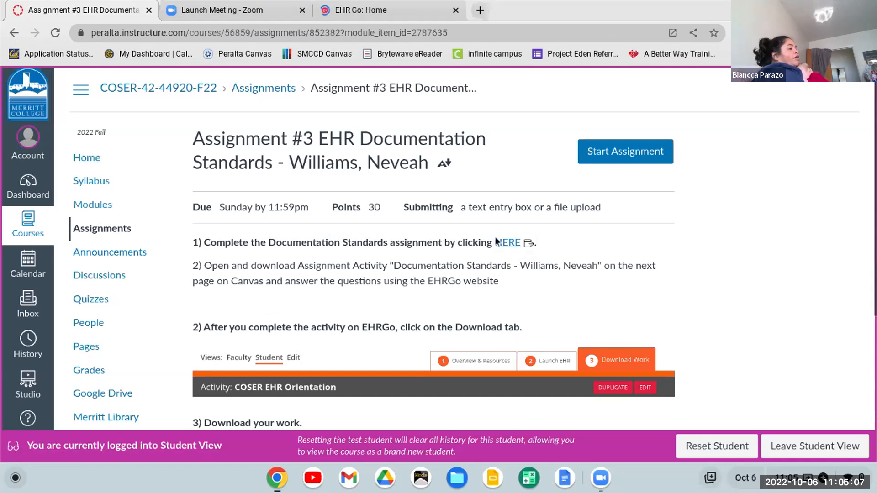
Follow the assignment's link to the EHR Documentation Standards activity and launch a new EHR session in Student view.
{"action": "left_click", "coordinate": [504, 249]}
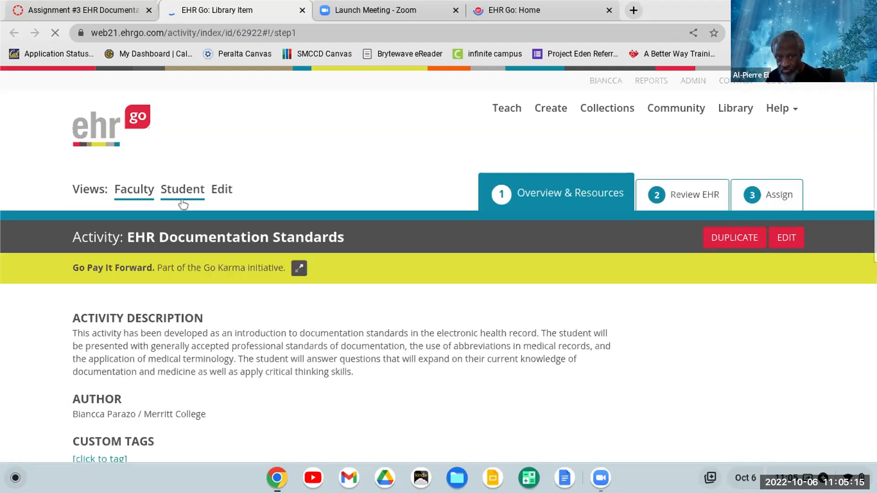
{"action": "left_click", "coordinate": [182, 195]}
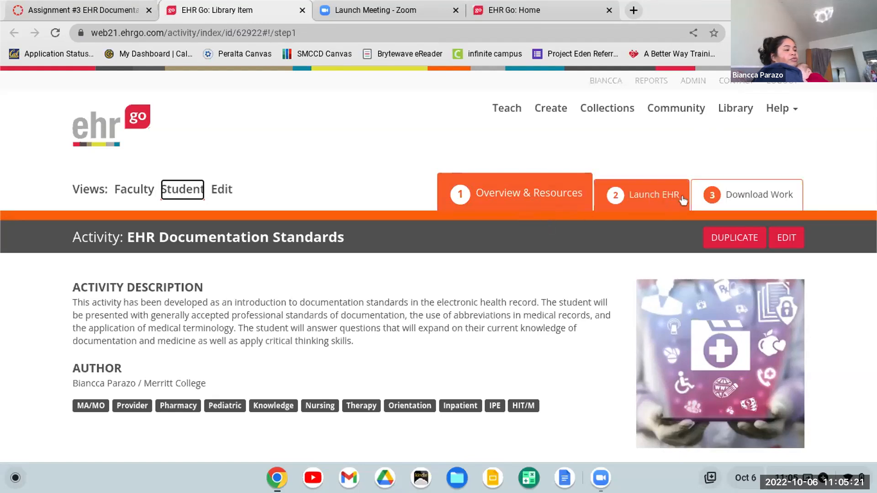
{"action": "left_click", "coordinate": [653, 195]}
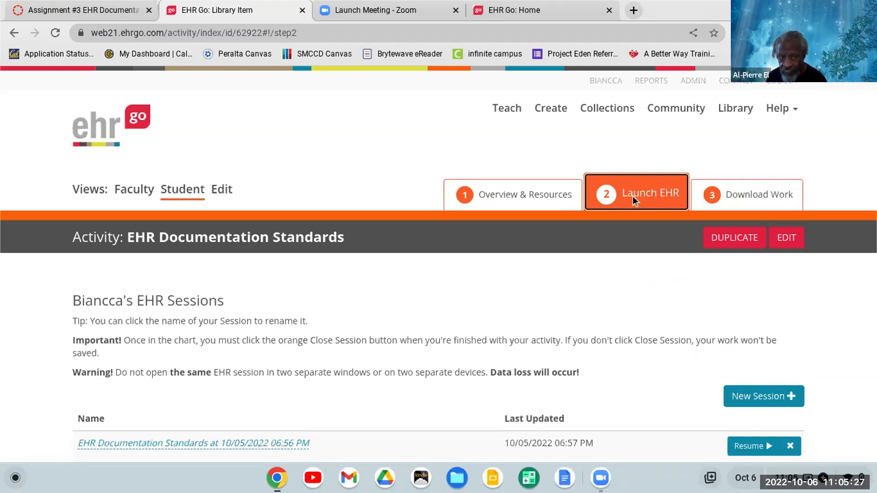
{"action": "left_click", "coordinate": [771, 400]}
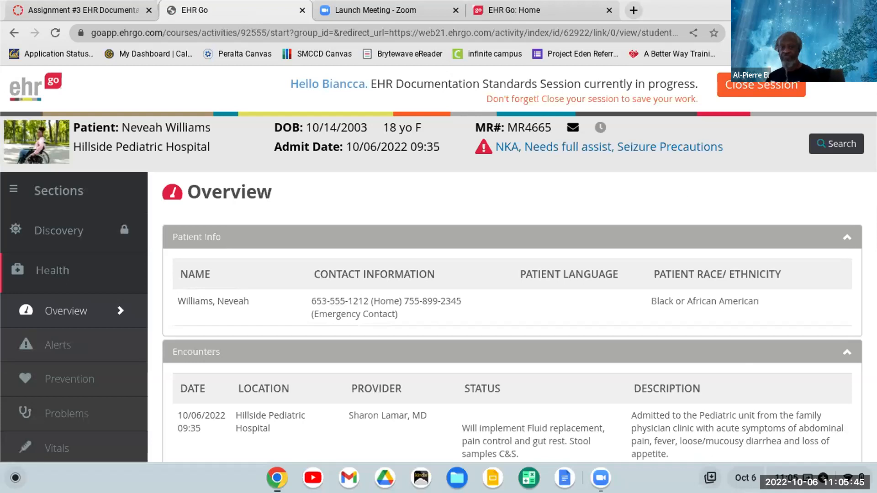
Return to the Canvas assignment, open the activity document on its next page and review the student instructions.
{"action": "left_click", "coordinate": [121, 12]}
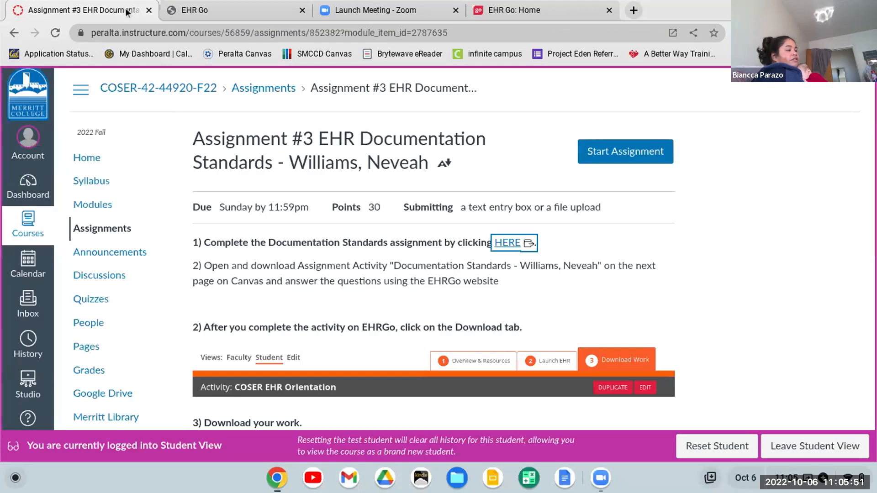
{"action": "scroll", "coordinate": [640, 204], "scroll_direction": "down", "scroll_amount": 5}
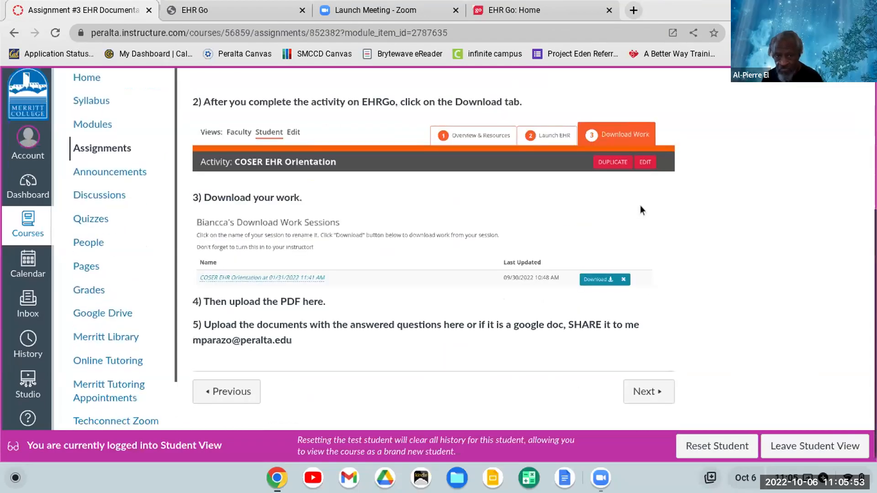
{"action": "left_click", "coordinate": [637, 393]}
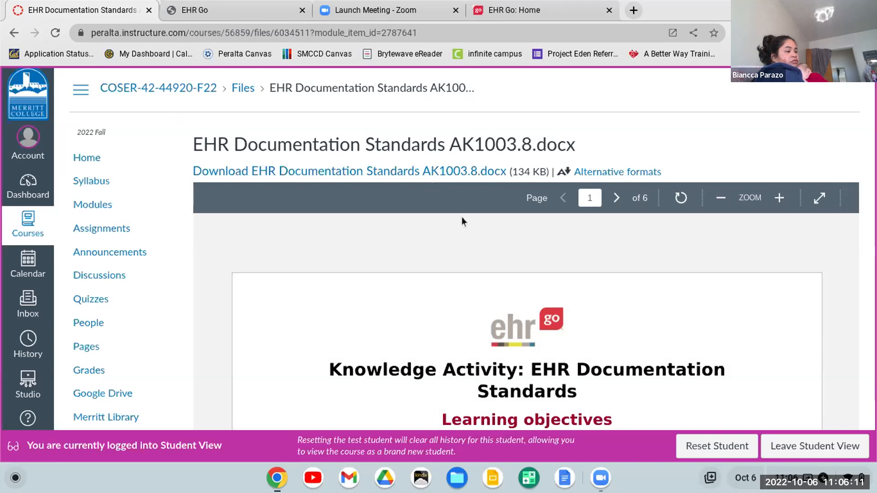
{"action": "scroll", "coordinate": [467, 231], "scroll_direction": "down", "scroll_amount": 5}
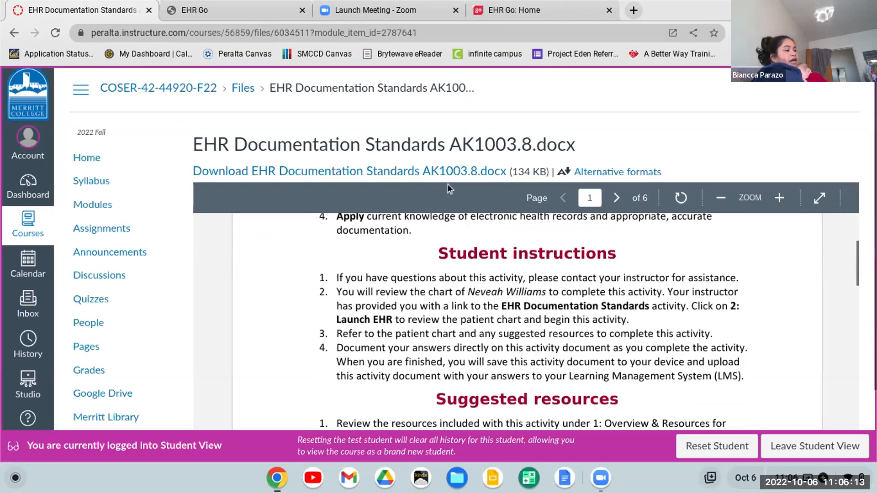
Download EHR Documentation Standards AK1003.8.docx into the ehrgo folder inside COSER on My Drive.
{"action": "left_click", "coordinate": [443, 176]}
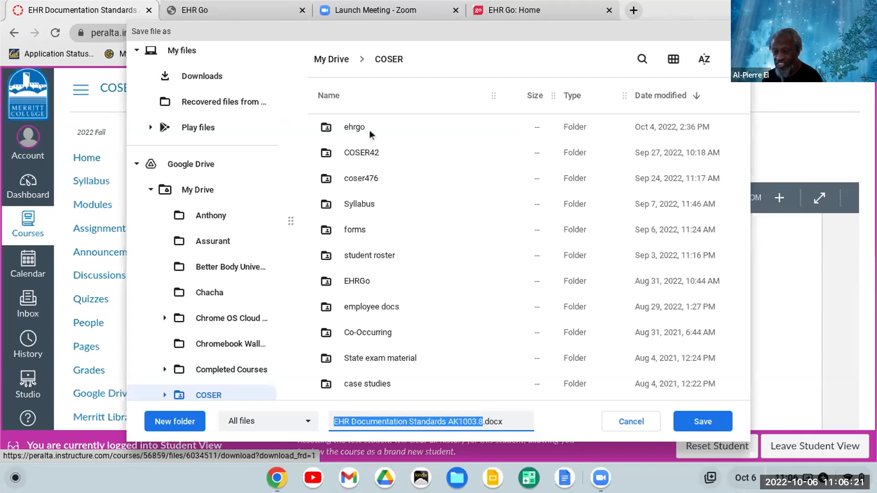
{"action": "double_click", "coordinate": [366, 130]}
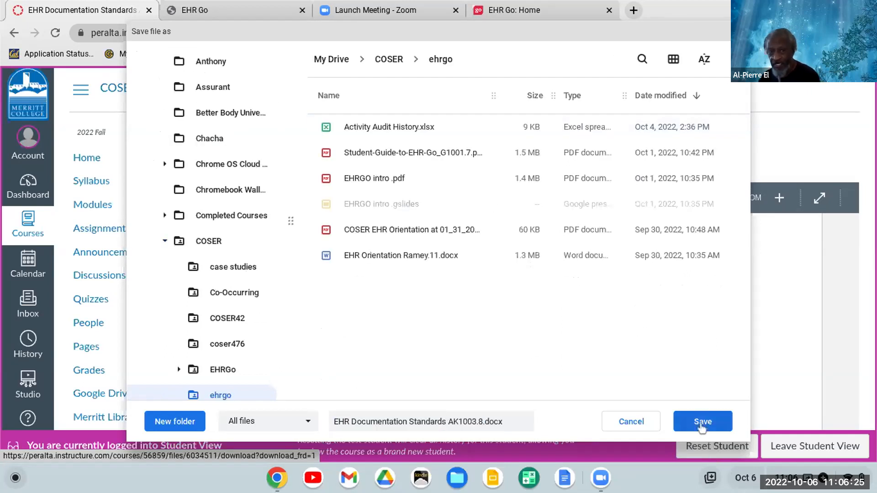
{"action": "left_click", "coordinate": [702, 421]}
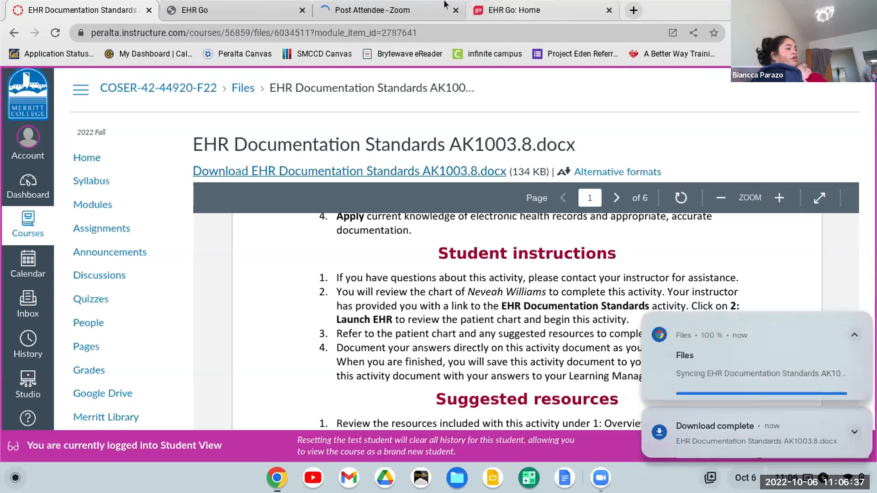
Close the running EHR Documentation Standards session in EHR Go and both open EHR Go browser tabs.
{"action": "left_click", "coordinate": [240, 18]}
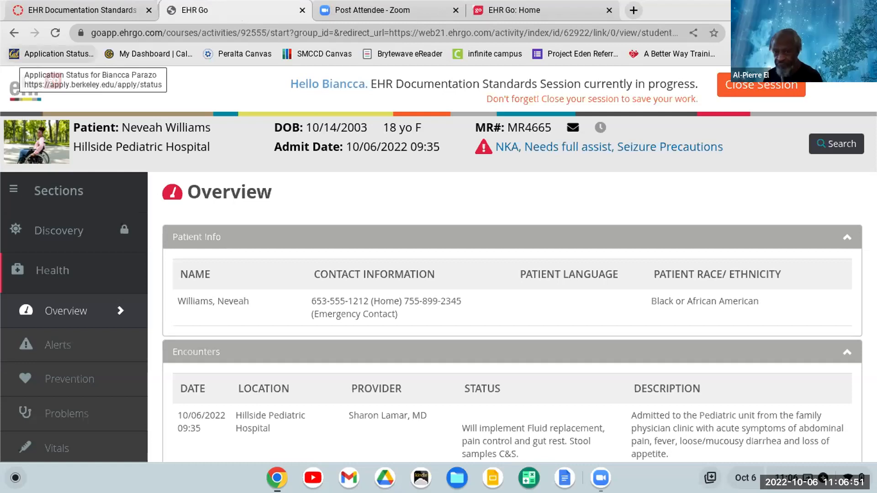
{"action": "left_click", "coordinate": [781, 94]}
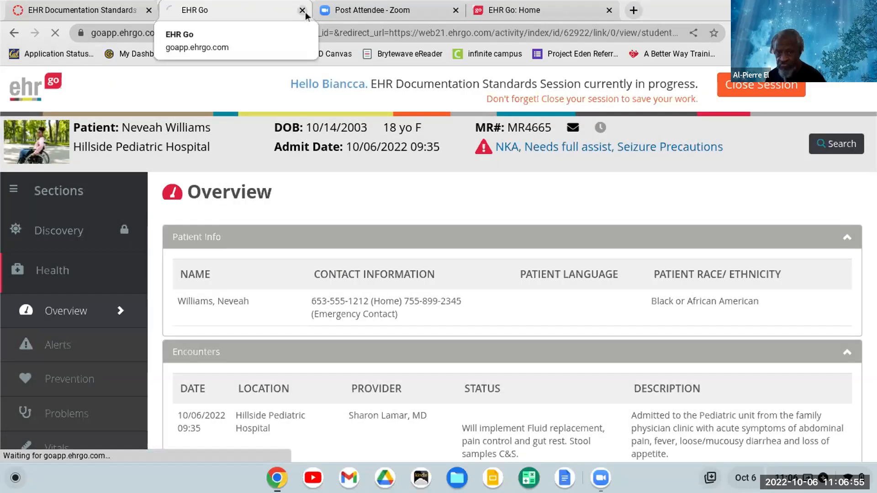
{"action": "left_click", "coordinate": [303, 11]}
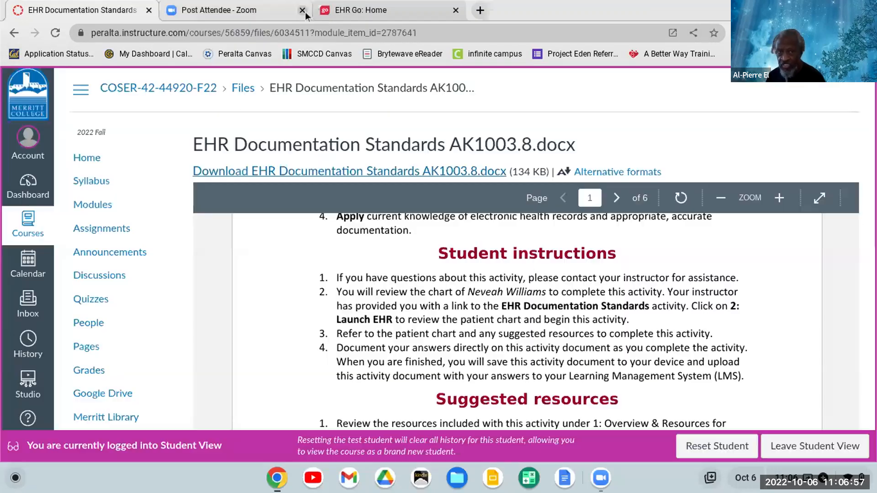
{"action": "left_click", "coordinate": [455, 11]}
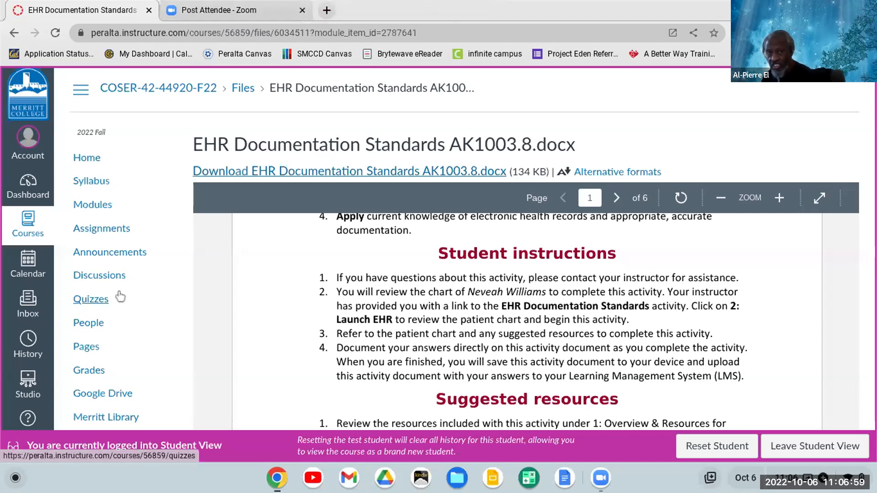
Go back to the course modules in Canvas and reopen Assignment #3 EHR Documentation Standards.
{"action": "left_click", "coordinate": [94, 208]}
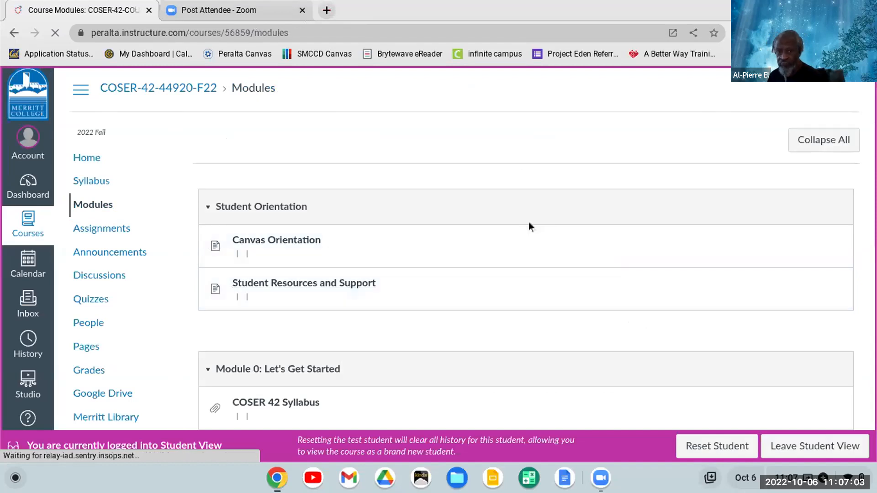
{"action": "scroll", "coordinate": [644, 172], "scroll_direction": "down", "scroll_amount": 10}
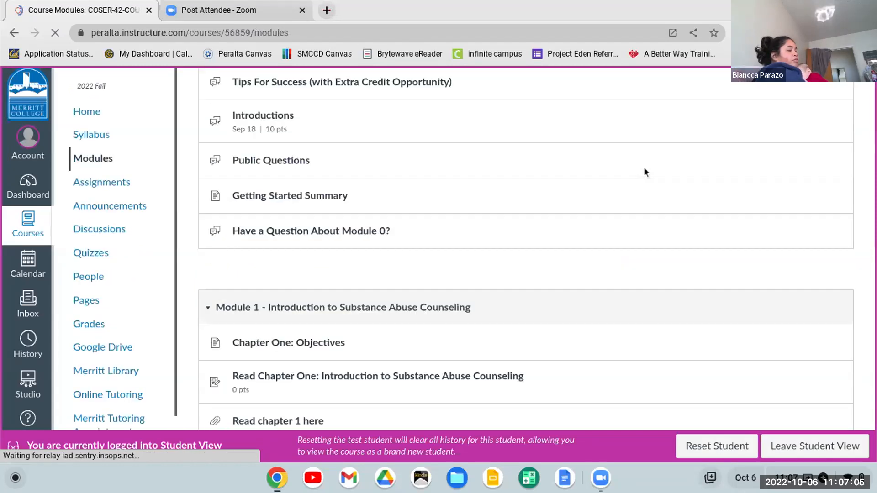
{"action": "scroll", "coordinate": [645, 172], "scroll_direction": "down", "scroll_amount": 10}
{"action": "scroll", "coordinate": [645, 169], "scroll_direction": "down", "scroll_amount": 15}
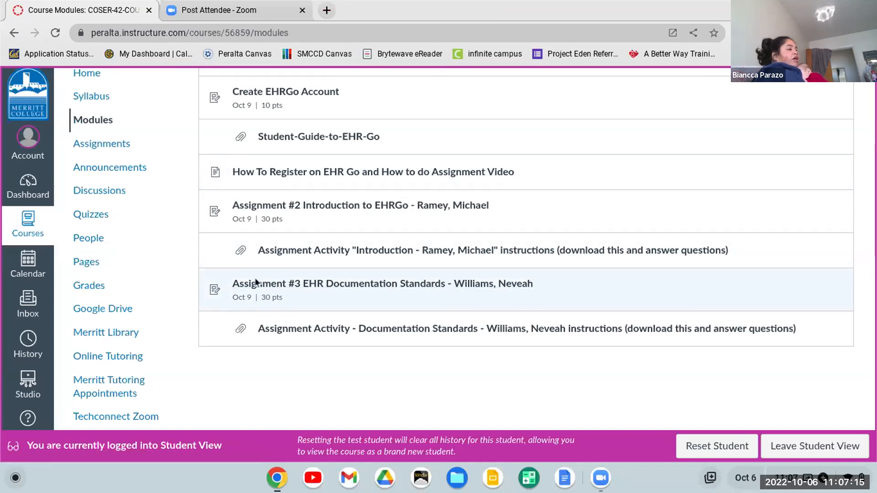
{"action": "left_click", "coordinate": [299, 288]}
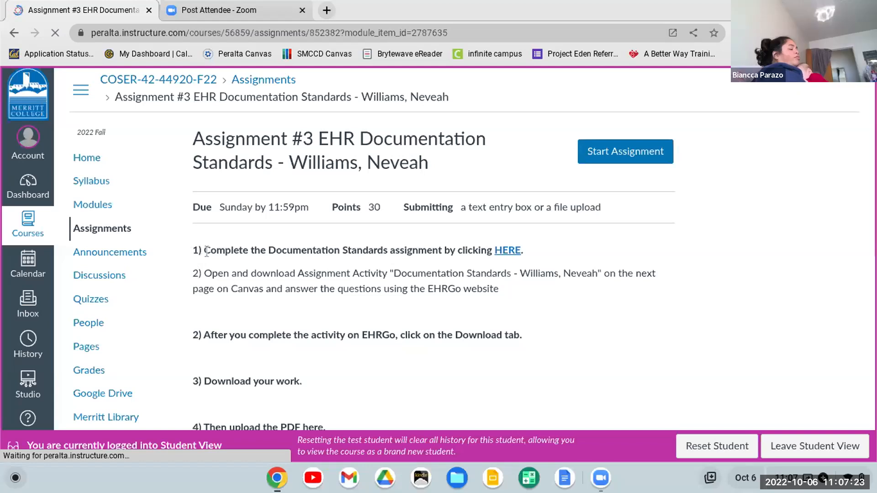
Open the EHR Go activity from the assignment again and start another new session in Student view.
{"action": "left_click", "coordinate": [511, 246]}
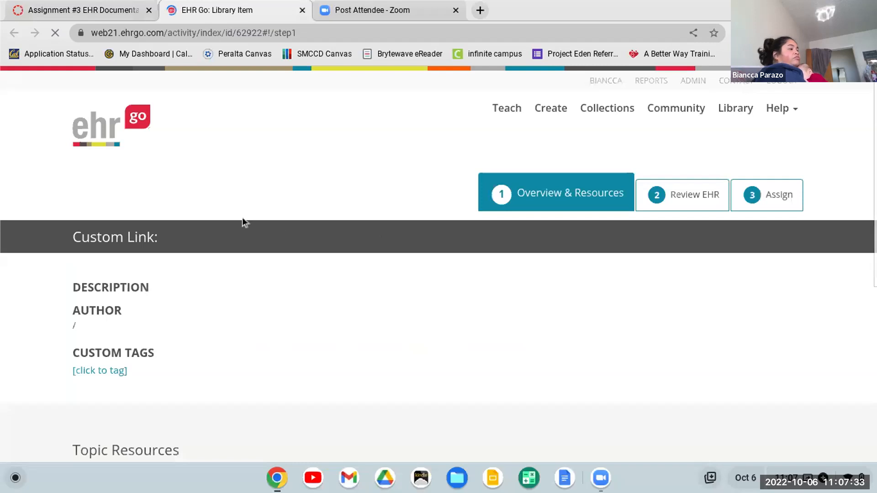
{"action": "left_click", "coordinate": [191, 194]}
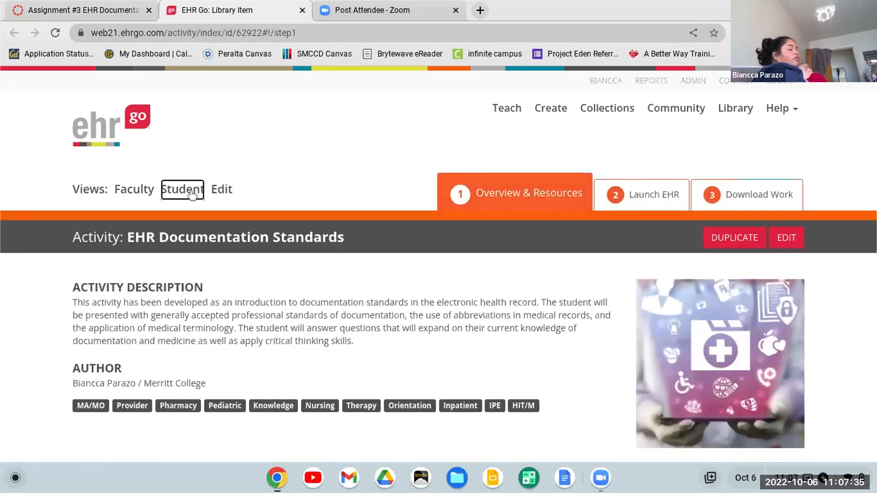
{"action": "left_click", "coordinate": [671, 197]}
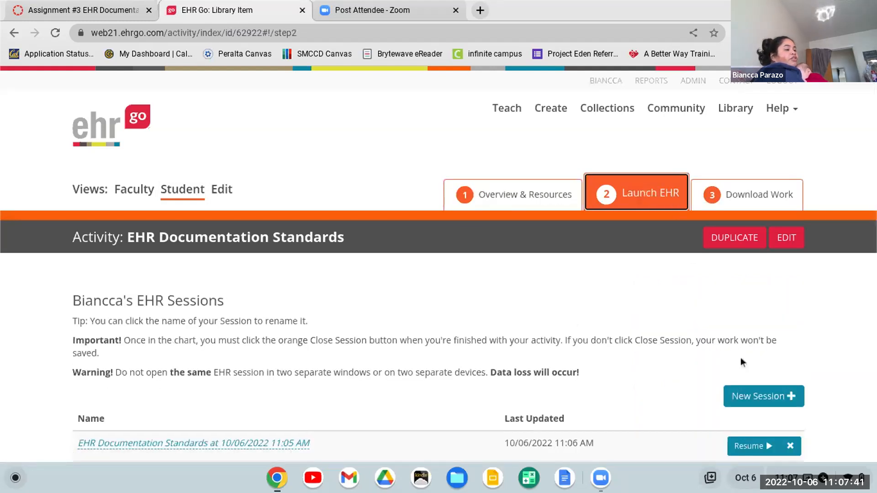
{"action": "left_click", "coordinate": [746, 402]}
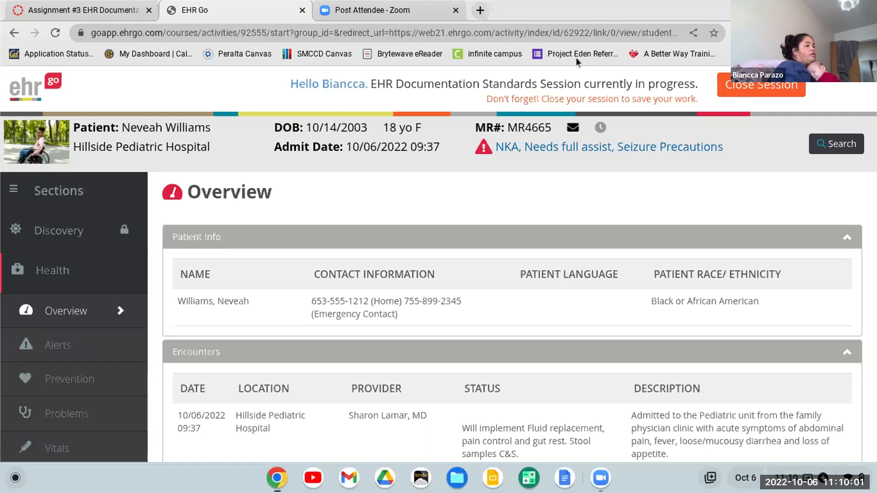
Close the EHR Documentation Standards session to save it, and close its browser tab.
{"action": "left_click", "coordinate": [729, 86]}
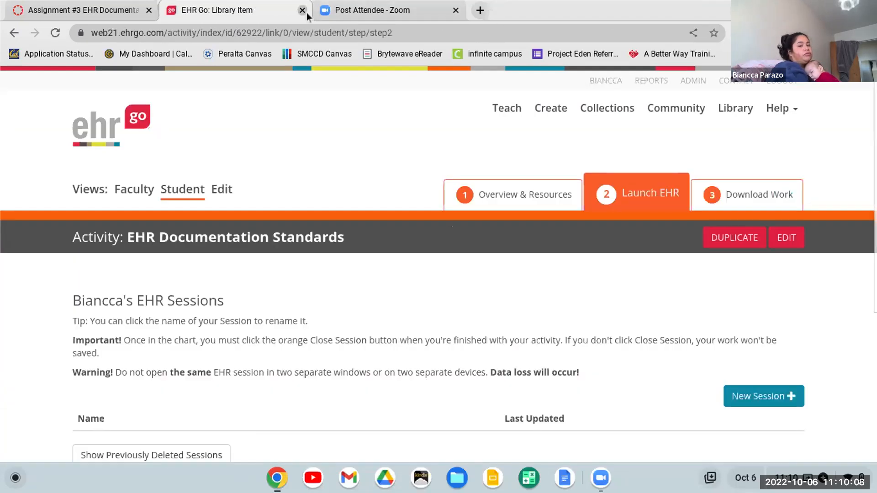
{"action": "left_click", "coordinate": [306, 12]}
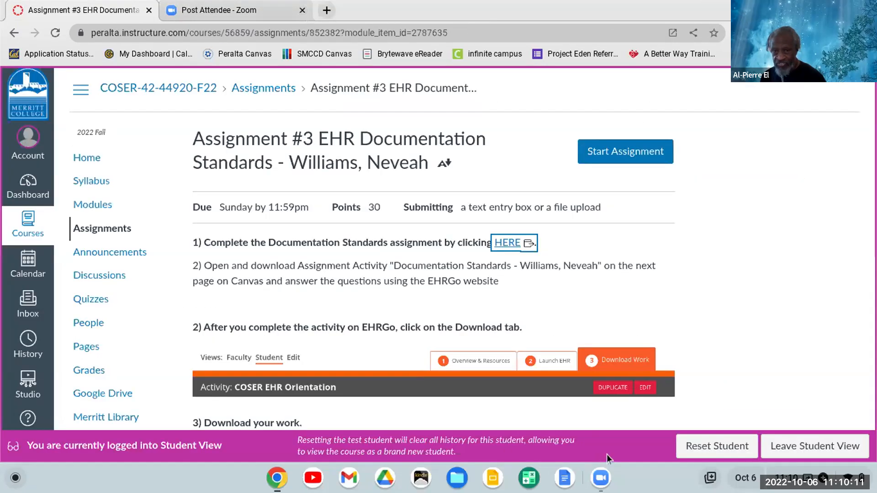
Switch to the Zoom meeting and stop sharing the screen.
{"action": "left_click", "coordinate": [602, 478]}
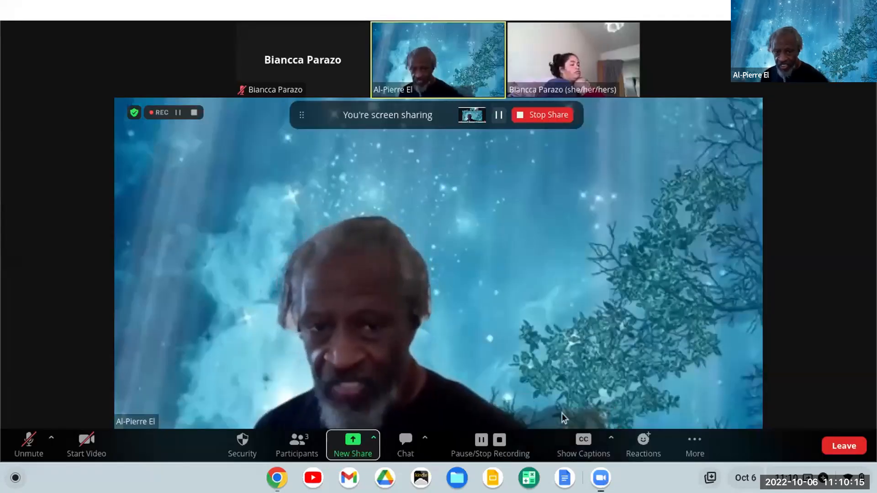
{"action": "left_click", "coordinate": [530, 118]}
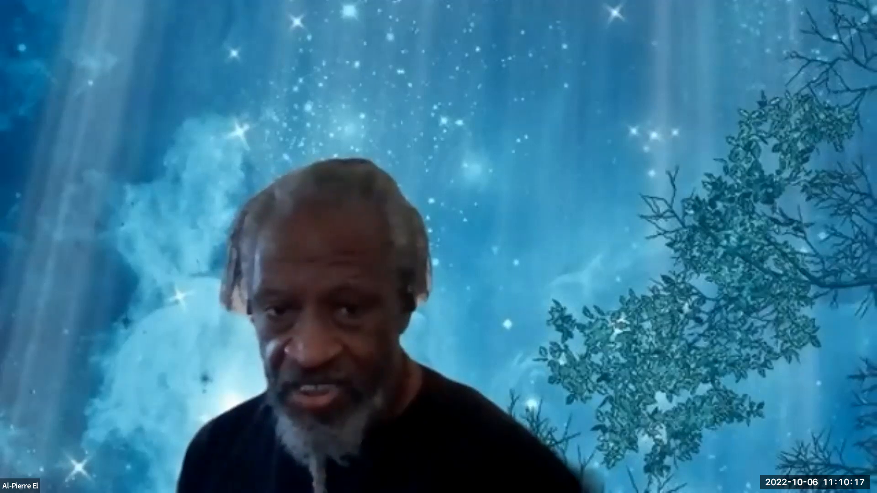
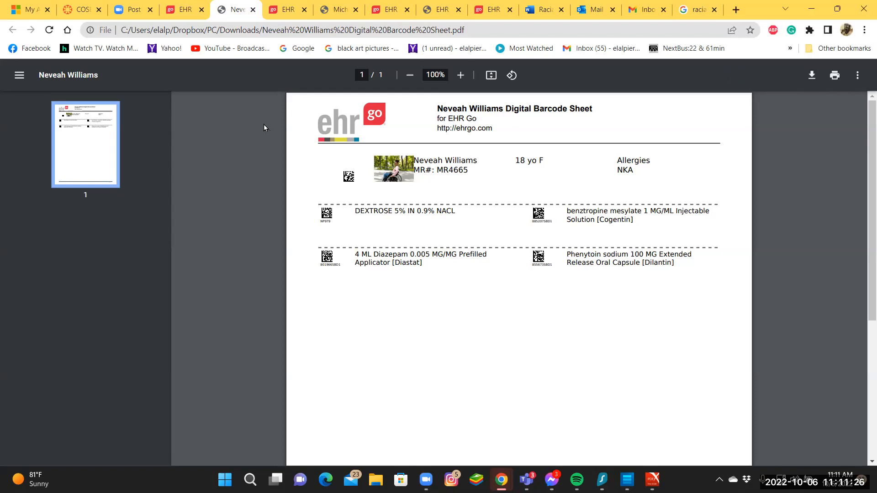
Close the leftover browser tabs holding the digital barcode sheets, the progress report and the extra EHR Go activity pages.
{"action": "left_click", "coordinate": [253, 9]}
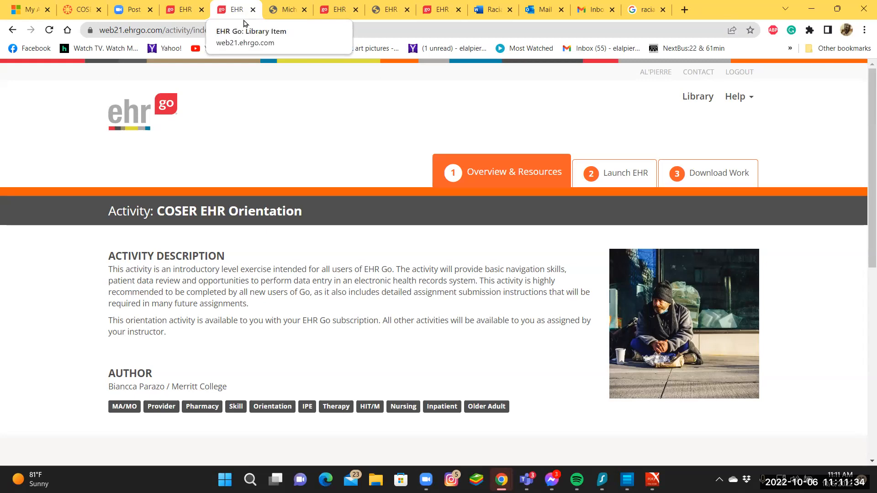
{"action": "left_click", "coordinate": [617, 180]}
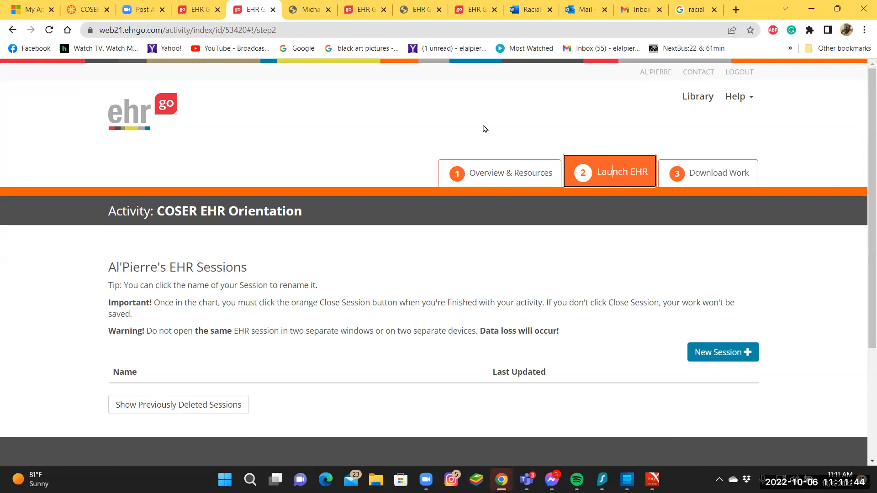
{"action": "left_click", "coordinate": [272, 10]}
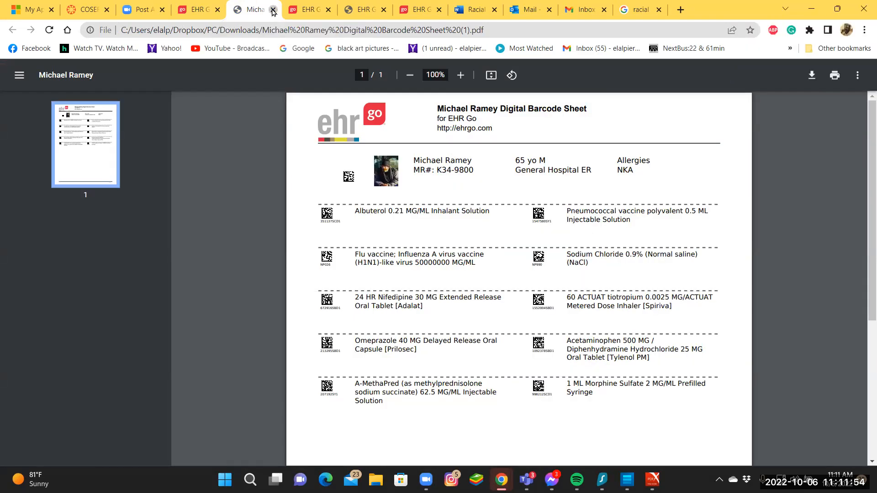
{"action": "left_click", "coordinate": [272, 11]}
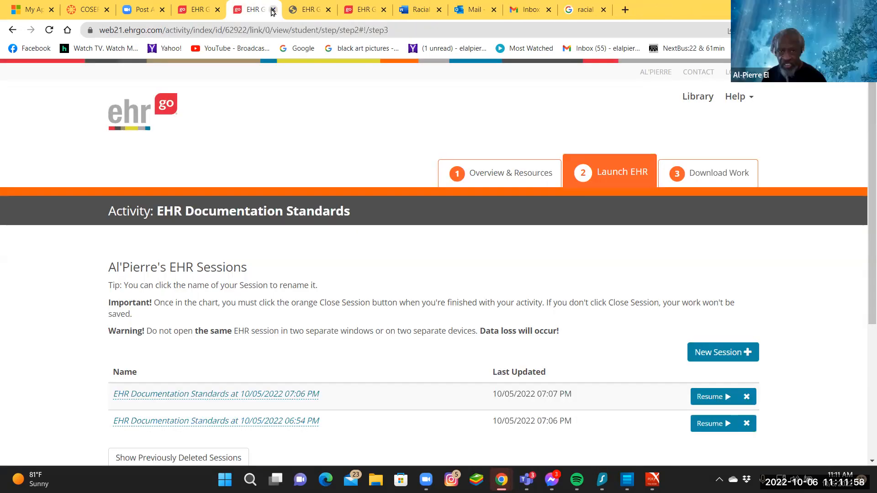
{"action": "left_click", "coordinate": [273, 10]}
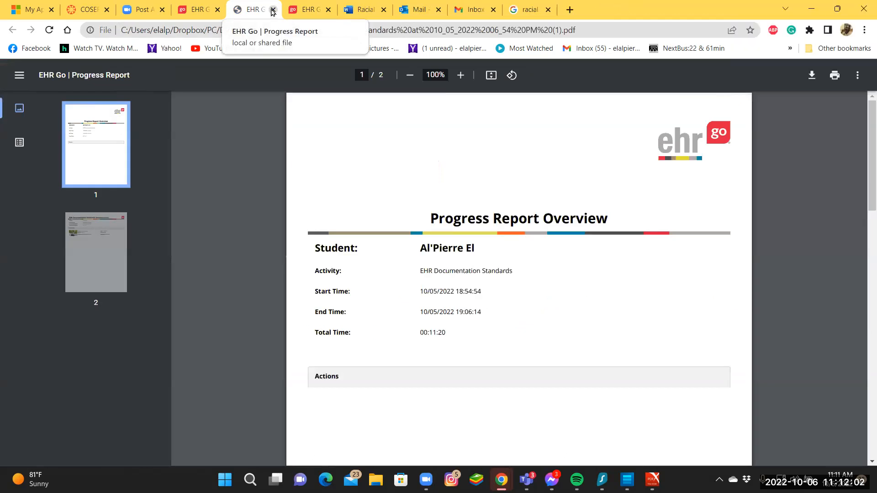
{"action": "left_click", "coordinate": [272, 10]}
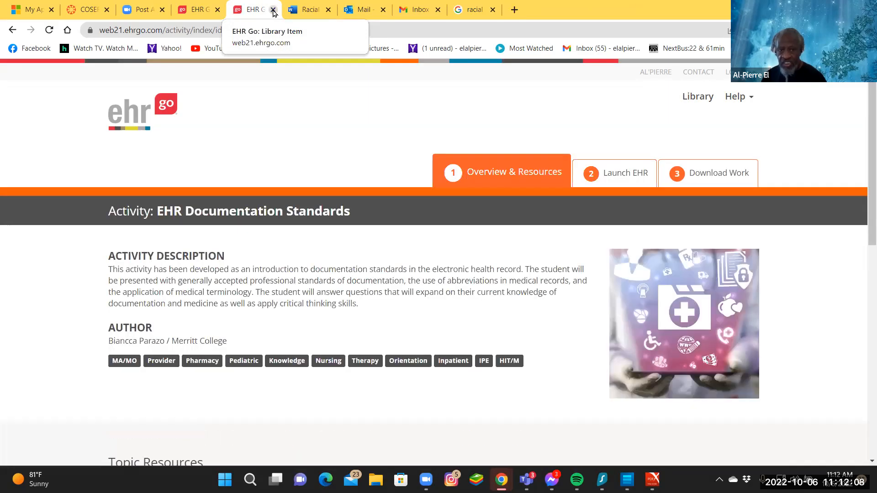
{"action": "left_click", "coordinate": [273, 10]}
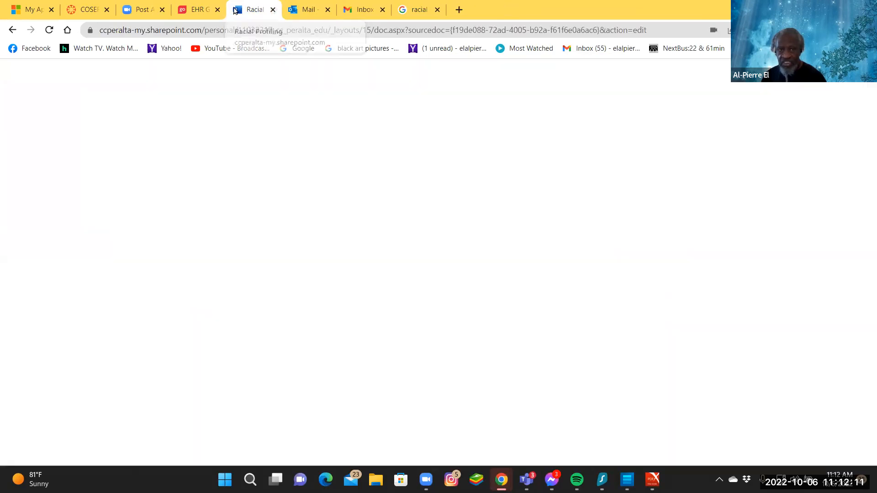
Switch to the remaining EHR Documentation Standards activity in EHR Go and launch a new session.
{"action": "left_click", "coordinate": [200, 5]}
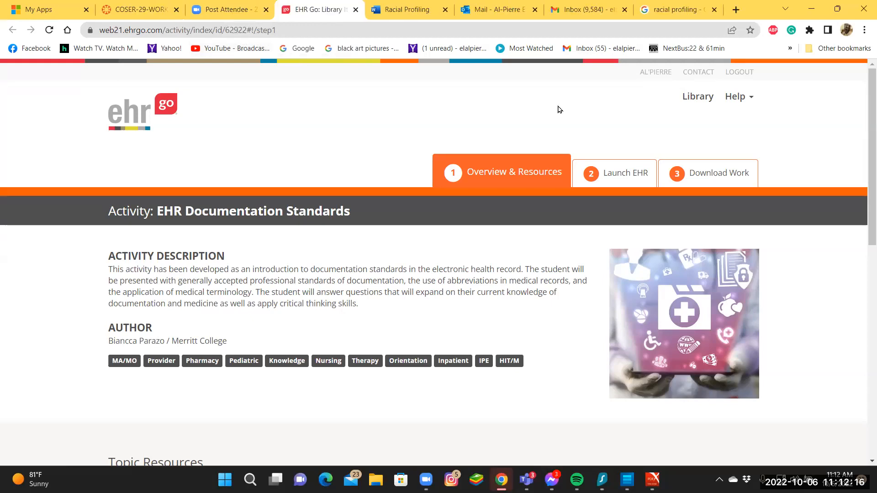
{"action": "left_click", "coordinate": [630, 173]}
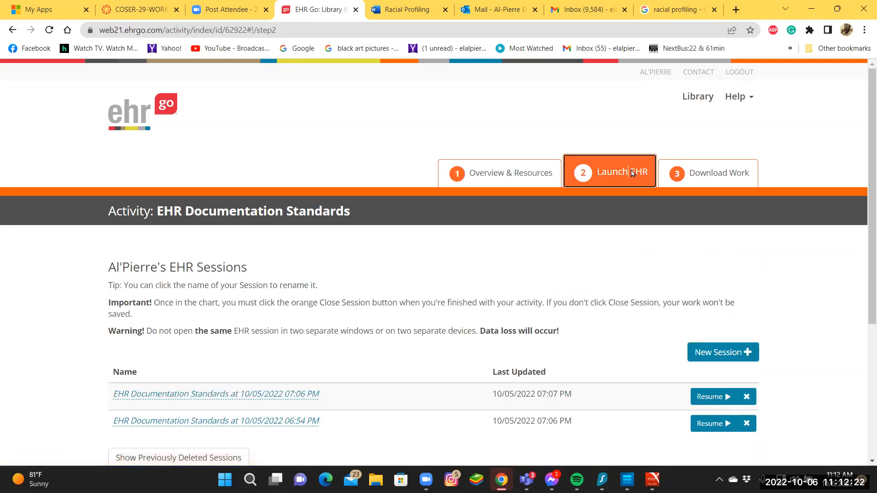
{"action": "scroll", "coordinate": [635, 182], "scroll_direction": "down", "scroll_amount": 5}
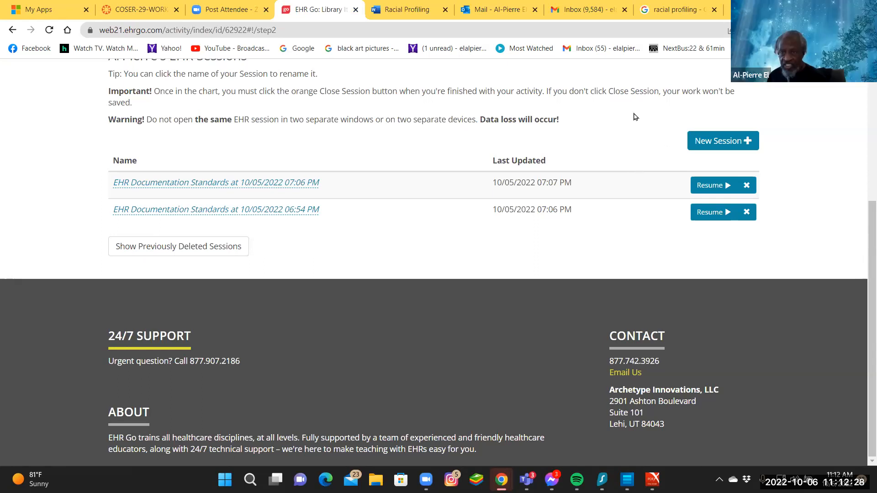
{"action": "scroll", "coordinate": [635, 117], "scroll_direction": "up", "scroll_amount": 5}
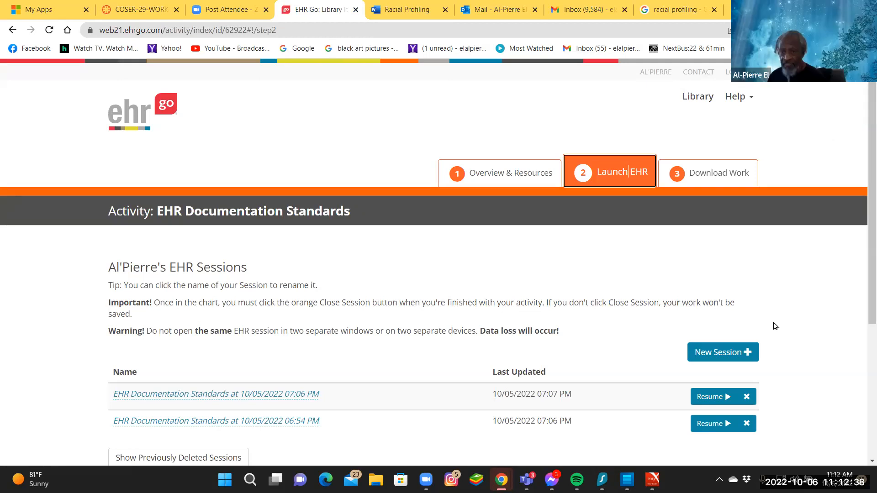
{"action": "left_click", "coordinate": [731, 352]}
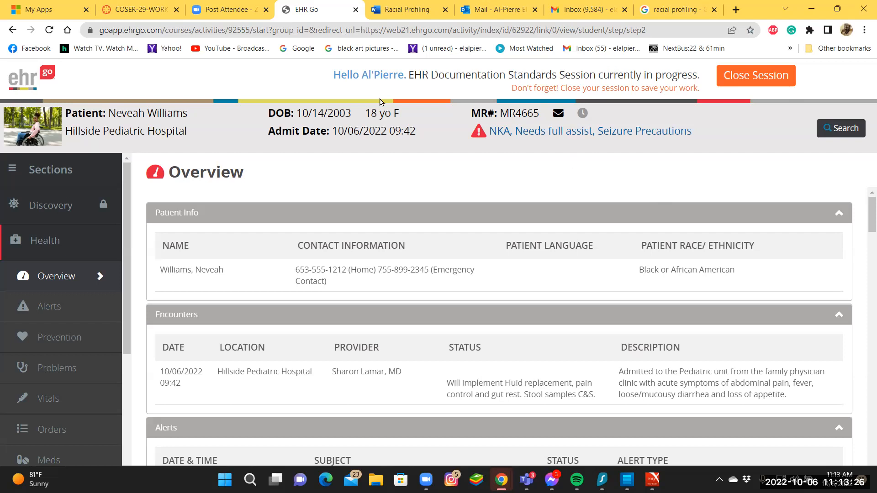
Return to Canvas and open the modules of the COSER-42 Counseling/Substance Abuse course from the dashboard.
{"action": "left_click", "coordinate": [141, 8]}
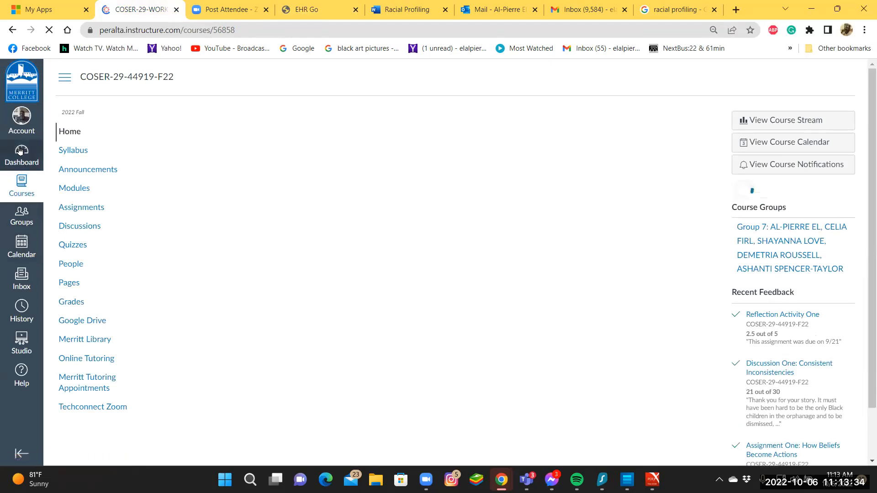
{"action": "left_click", "coordinate": [19, 149]}
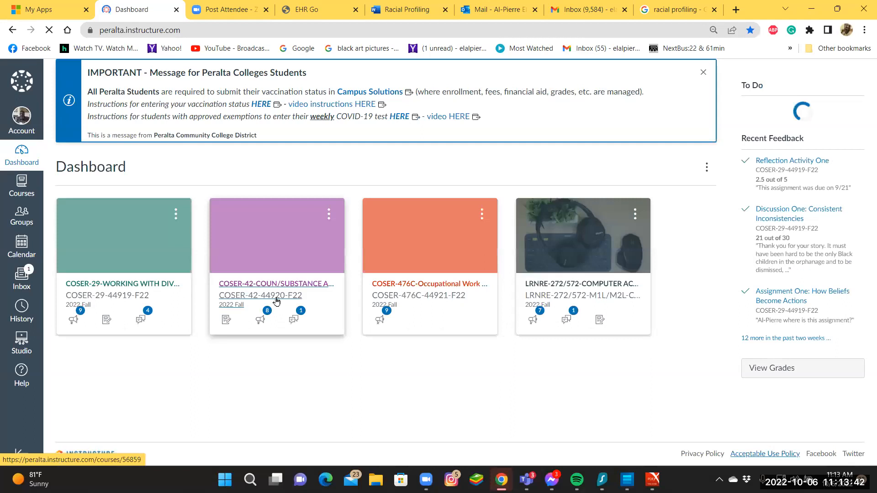
{"action": "left_click", "coordinate": [272, 295]}
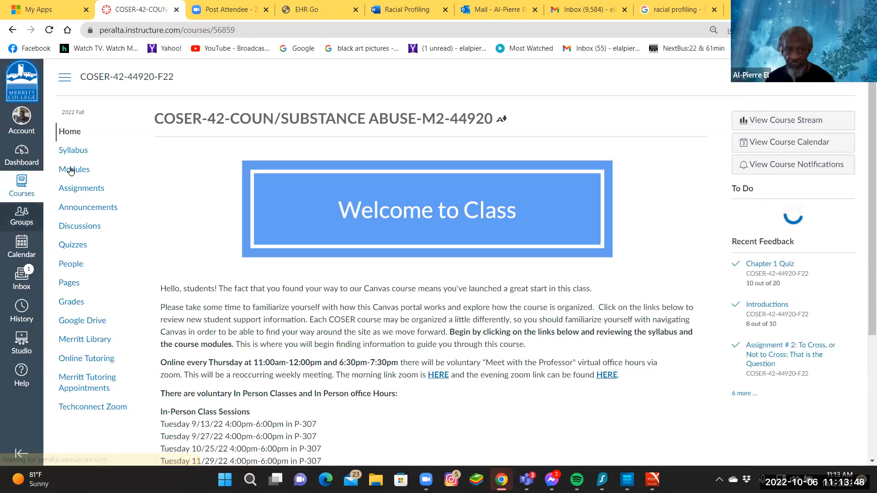
{"action": "left_click", "coordinate": [67, 172]}
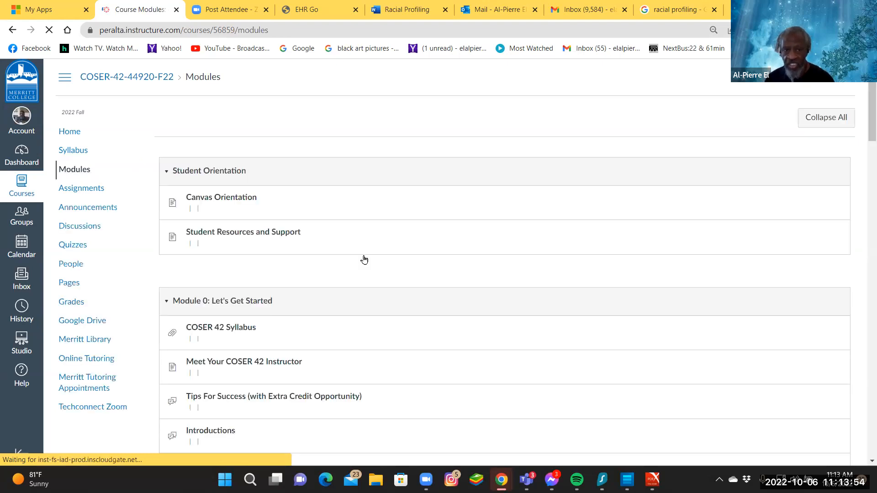
Open the Documentation Standards assignment activity under Assignment #3 and download EHR Documentation Standards AK1003.8.docx.
{"action": "scroll", "coordinate": [363, 263], "scroll_direction": "down", "scroll_amount": 15}
{"action": "scroll", "coordinate": [369, 267], "scroll_direction": "down", "scroll_amount": 8}
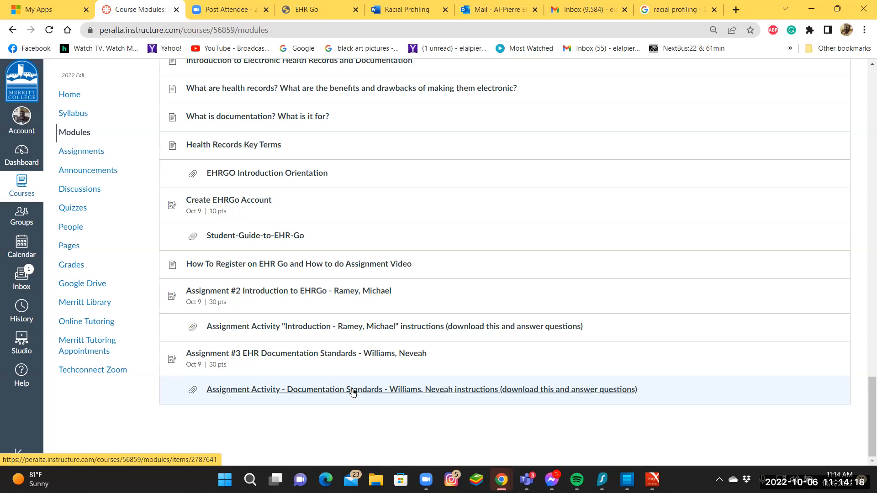
{"action": "left_click", "coordinate": [401, 391]}
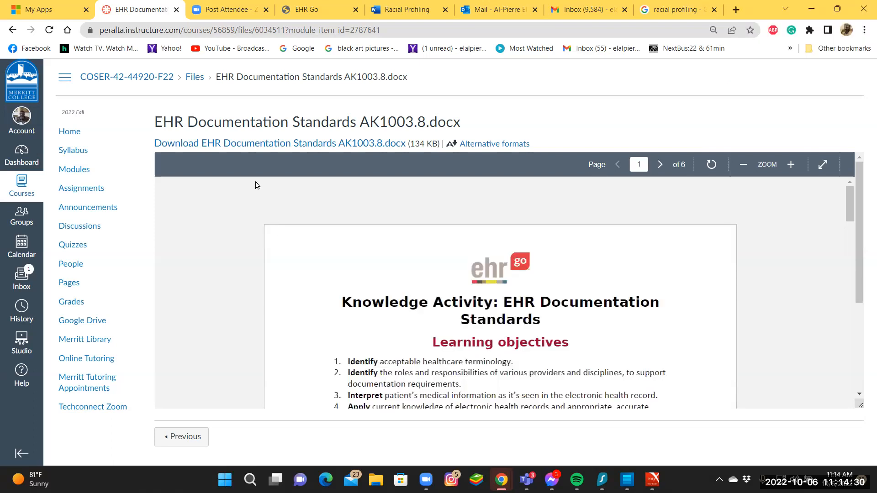
{"action": "left_click", "coordinate": [236, 144]}
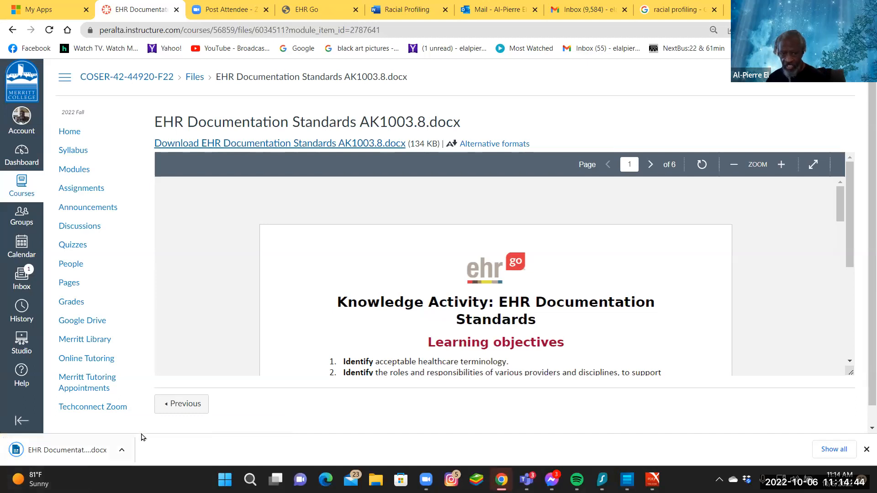
Dismiss the widgets board and open the downloaded EHR Documentation Standards document.
{"action": "mouse_move", "coordinate": [50, 478]}
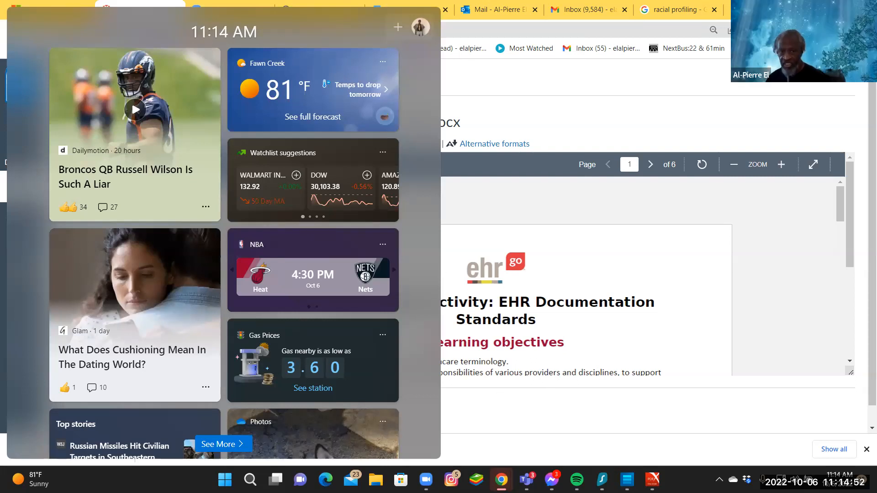
{"action": "left_click", "coordinate": [199, 475]}
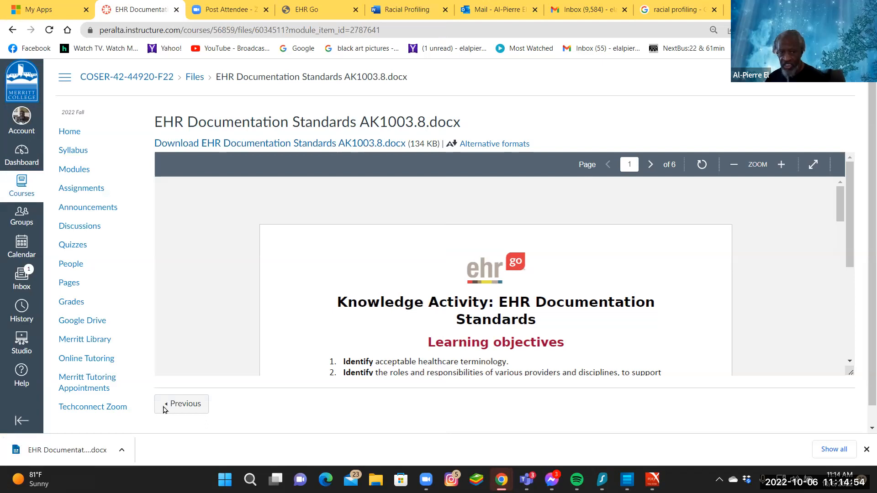
{"action": "left_click", "coordinate": [122, 450]}
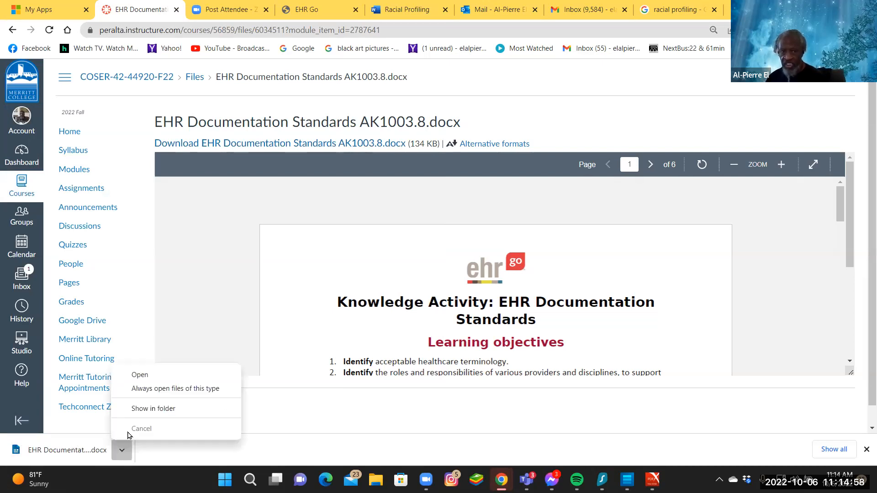
{"action": "left_click", "coordinate": [139, 376]}
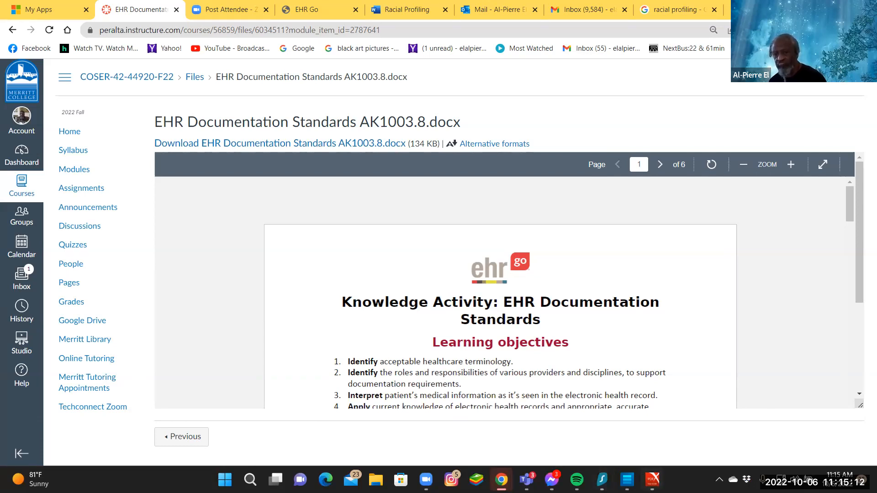
Bring up the PDF X window showing the old progress report and close it.
{"action": "mouse_move", "coordinate": [652, 479]}
{"action": "left_click", "coordinate": [651, 422]}
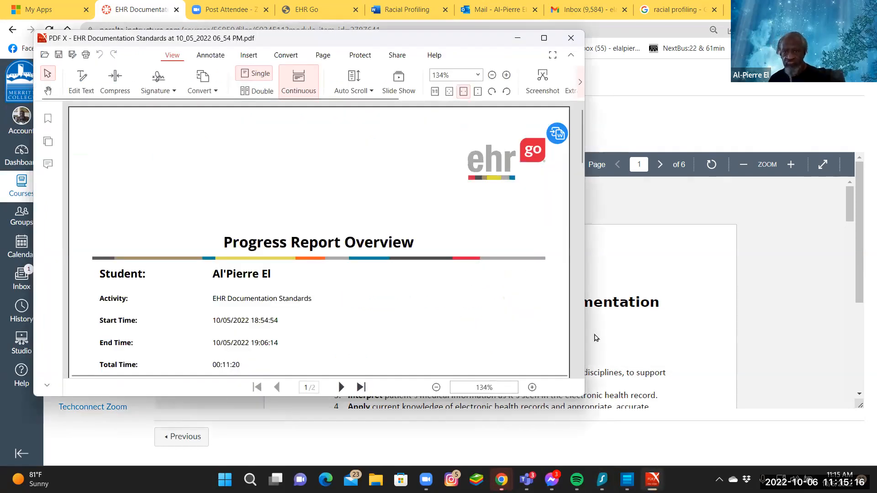
{"action": "left_click", "coordinate": [565, 35]}
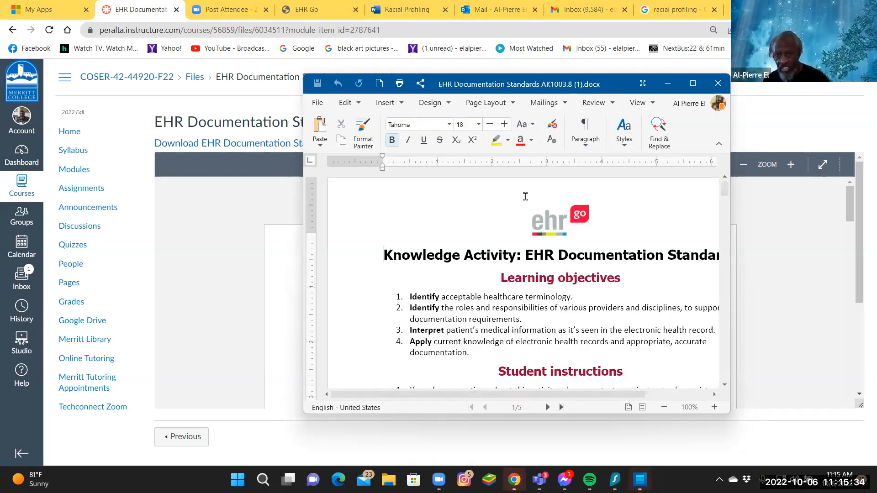
Bring the Questions section of the activity document into view, showing it briefly in a maximized window.
{"action": "scroll", "coordinate": [525, 196], "scroll_direction": "down", "scroll_amount": 10}
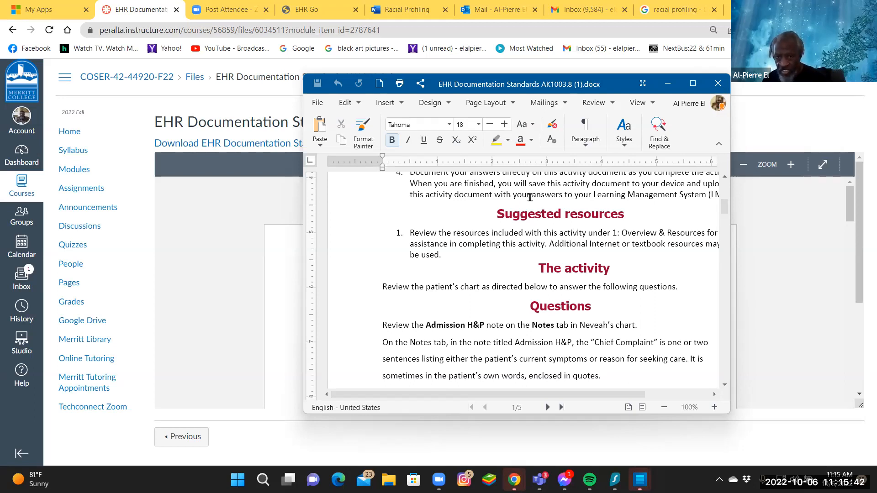
{"action": "scroll", "coordinate": [531, 201], "scroll_direction": "down", "scroll_amount": 3}
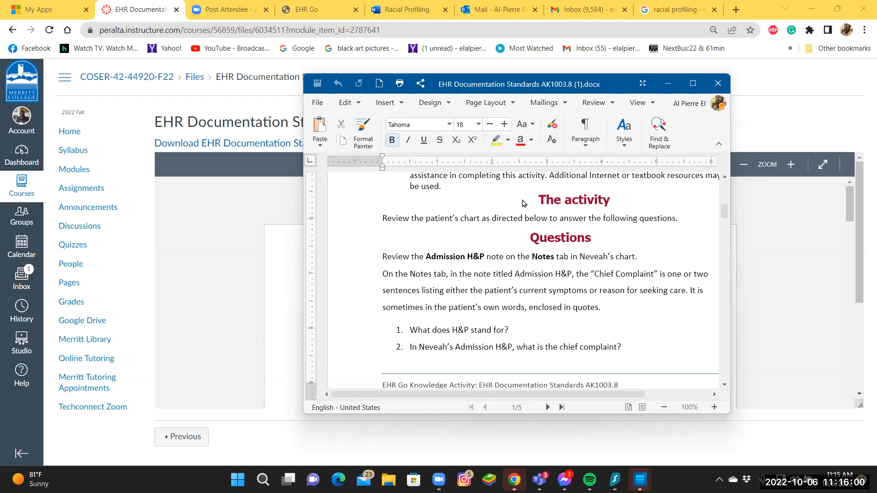
{"action": "double_click", "coordinate": [566, 79]}
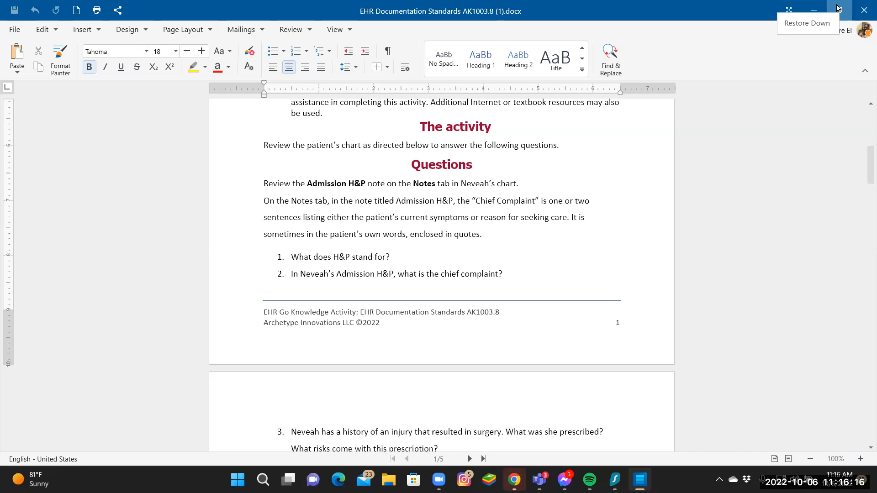
{"action": "left_click", "coordinate": [838, 8]}
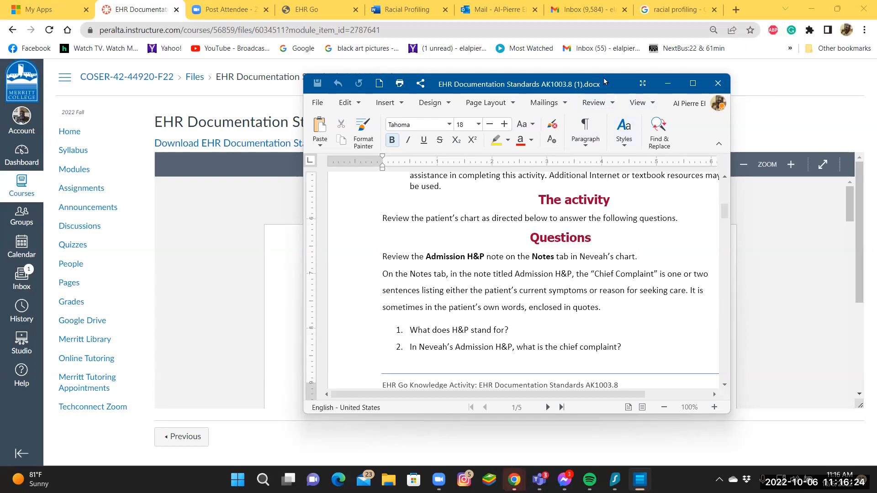
Snap the activity document window into the upper-right quarter of the screen, over the Canvas page.
{"action": "left_click_drag", "start_coordinate": [604, 81], "coordinate": [807, 10]}
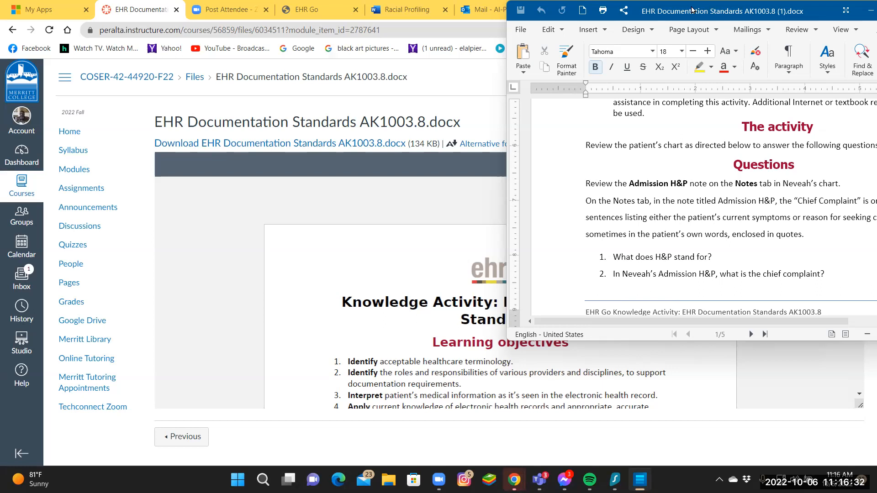
{"action": "double_click", "coordinate": [716, 7]}
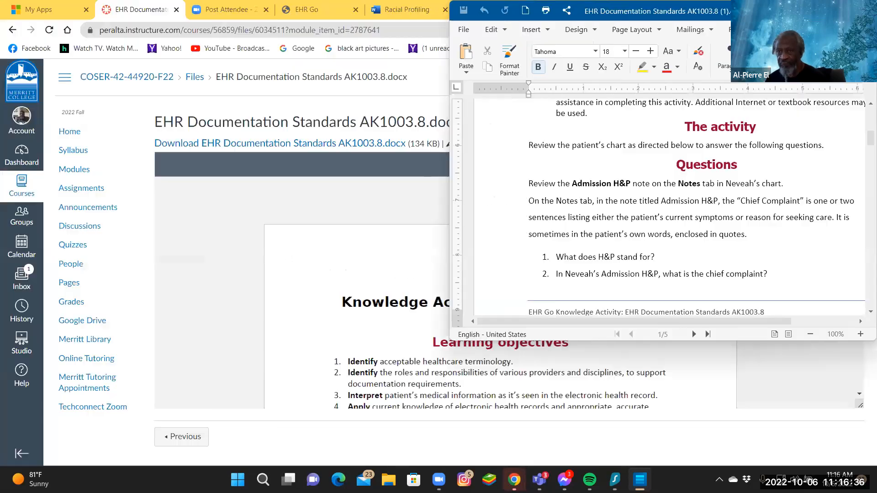
{"action": "left_click", "coordinate": [840, 9]}
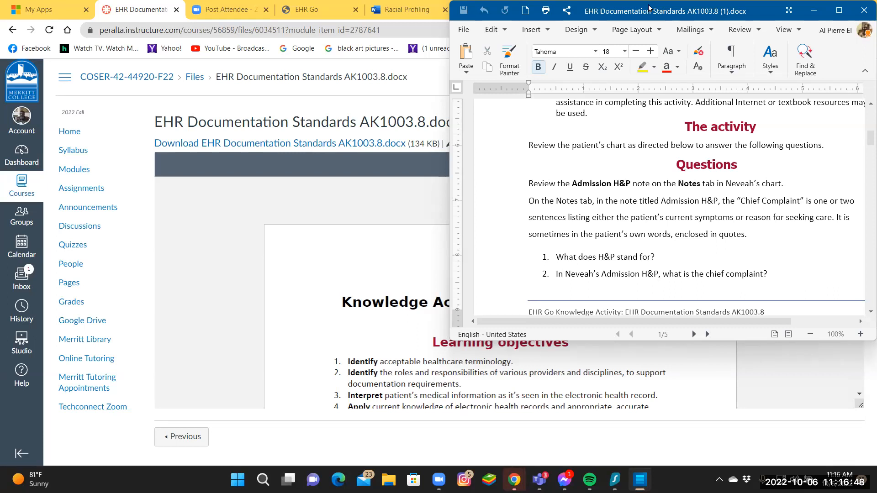
{"action": "left_click_drag", "start_coordinate": [649, 7], "coordinate": [866, 4]}
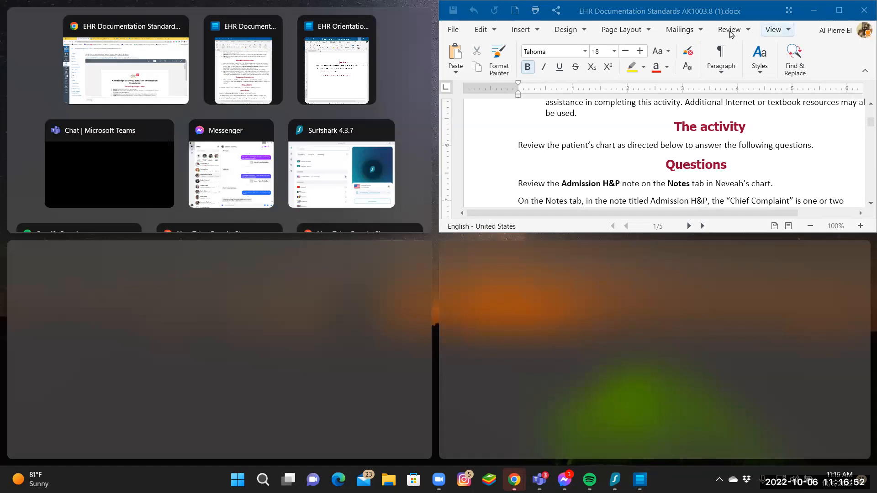
{"action": "left_click", "coordinate": [660, 8]}
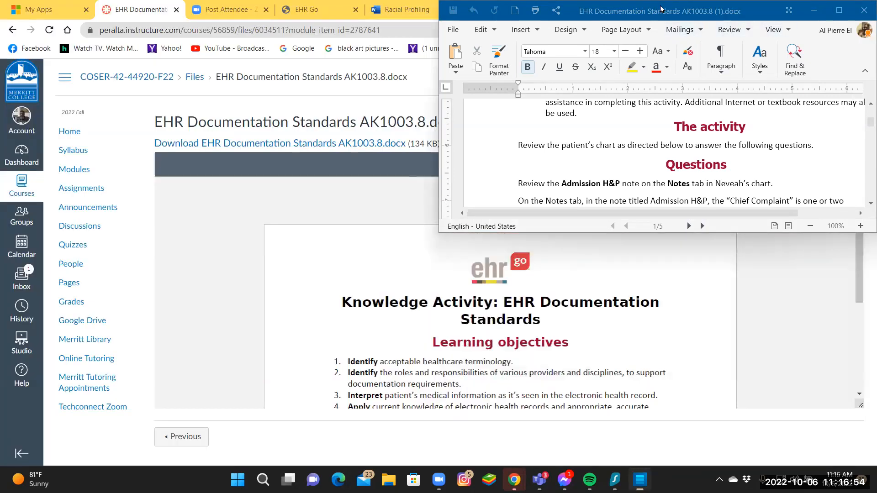
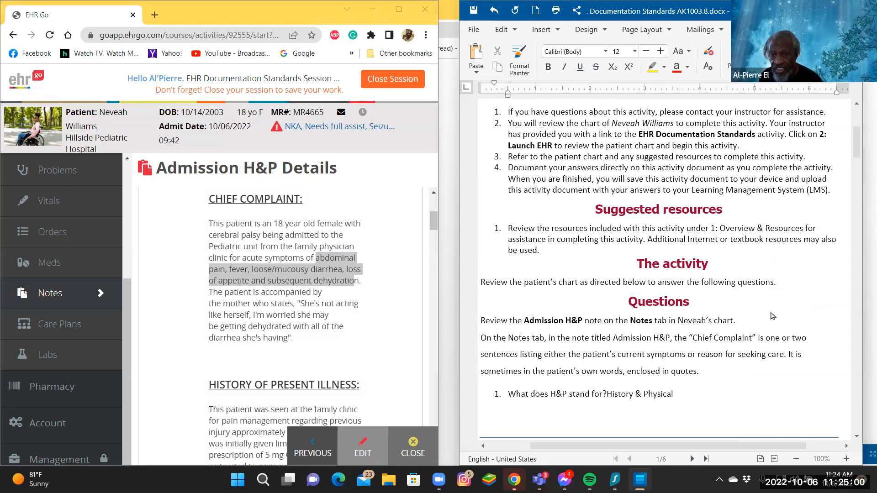
Review the answered questions 1 and 2 in the activity document and continue to question 3.
{"action": "scroll", "coordinate": [735, 365], "scroll_direction": "down", "scroll_amount": 3}
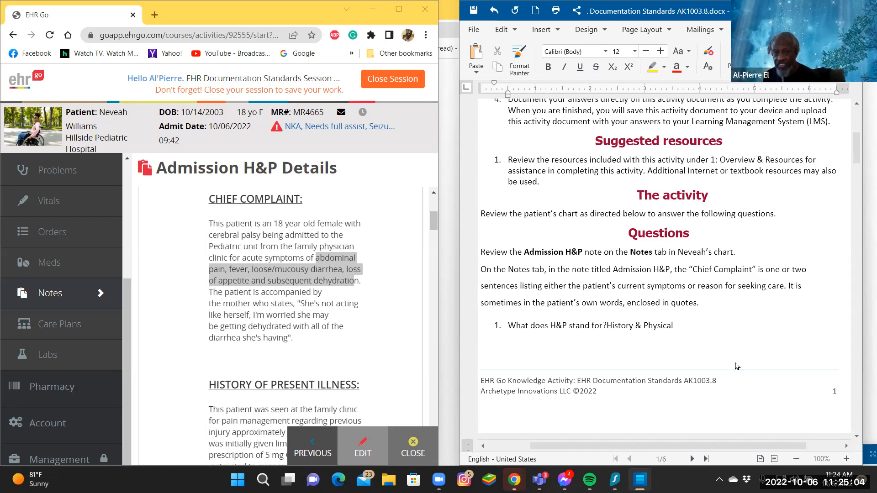
{"action": "scroll", "coordinate": [735, 365], "scroll_direction": "down", "scroll_amount": 6}
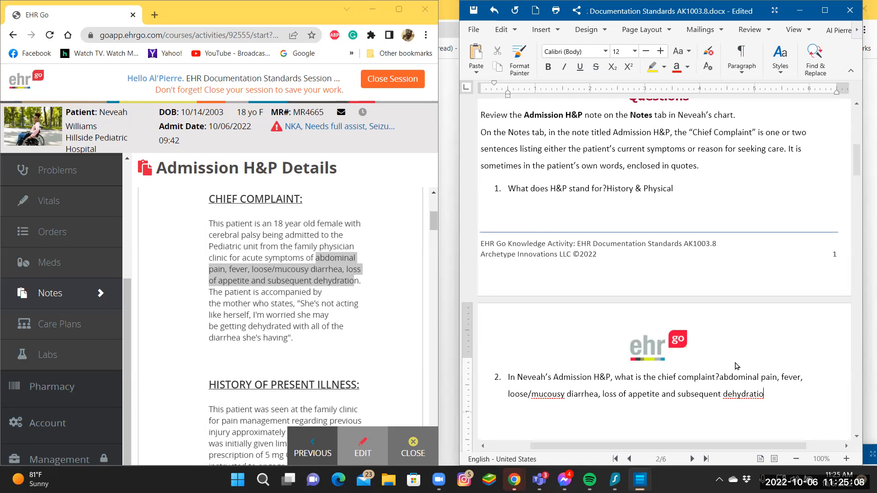
{"action": "scroll", "coordinate": [738, 365], "scroll_direction": "down", "scroll_amount": 3}
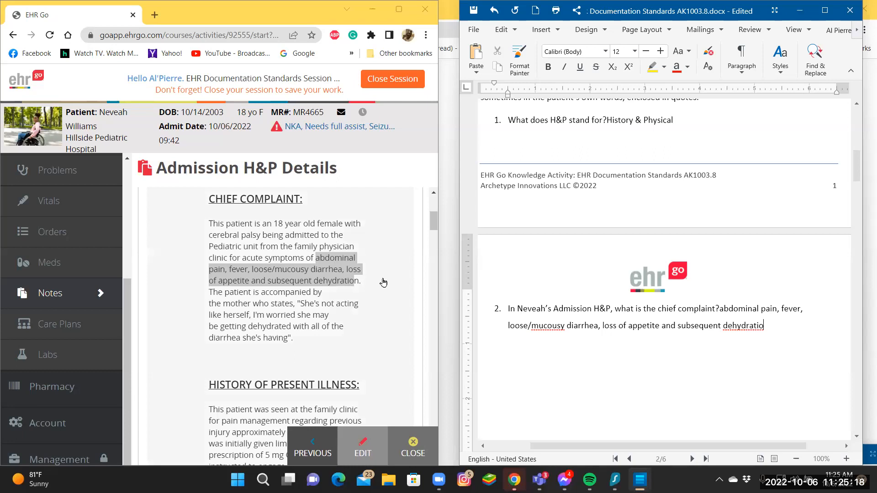
{"action": "left_click", "coordinate": [382, 280]}
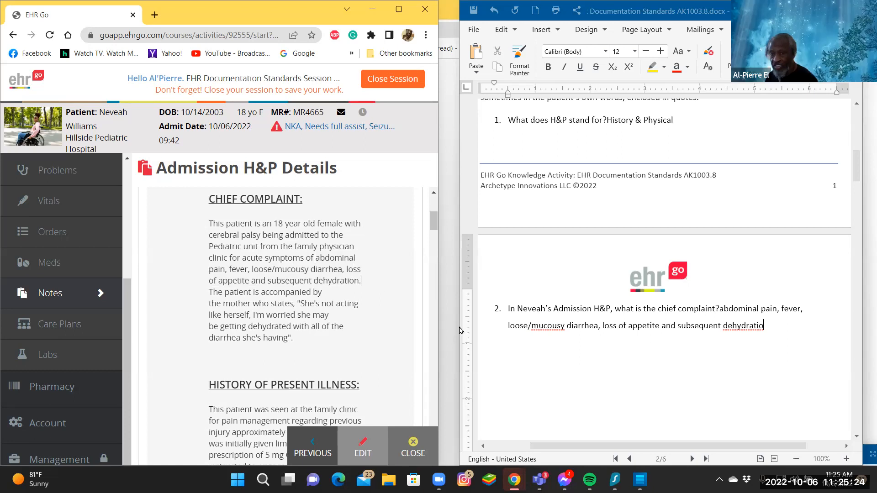
{"action": "scroll", "coordinate": [620, 374], "scroll_direction": "down", "scroll_amount": 2}
{"action": "scroll", "coordinate": [620, 375], "scroll_direction": "down", "scroll_amount": 8}
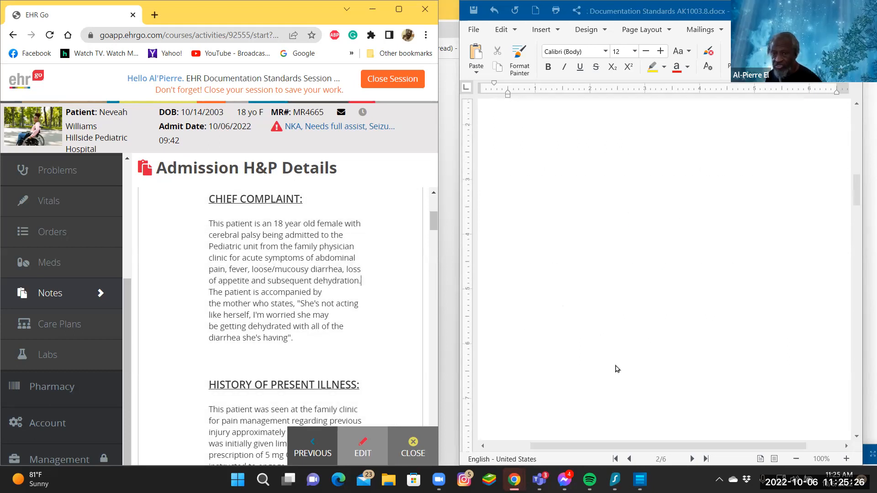
{"action": "scroll", "coordinate": [616, 369], "scroll_direction": "down", "scroll_amount": 2}
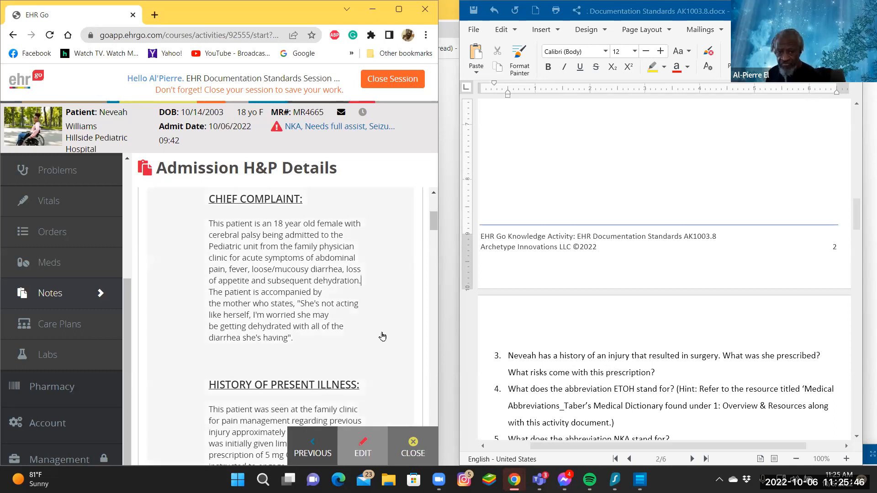
Read the History of Present Illness section of the Admission H&P note for details relevant to question 3.
{"action": "scroll", "coordinate": [386, 336], "scroll_direction": "down", "scroll_amount": 5}
{"action": "scroll", "coordinate": [382, 336], "scroll_direction": "up", "scroll_amount": 5}
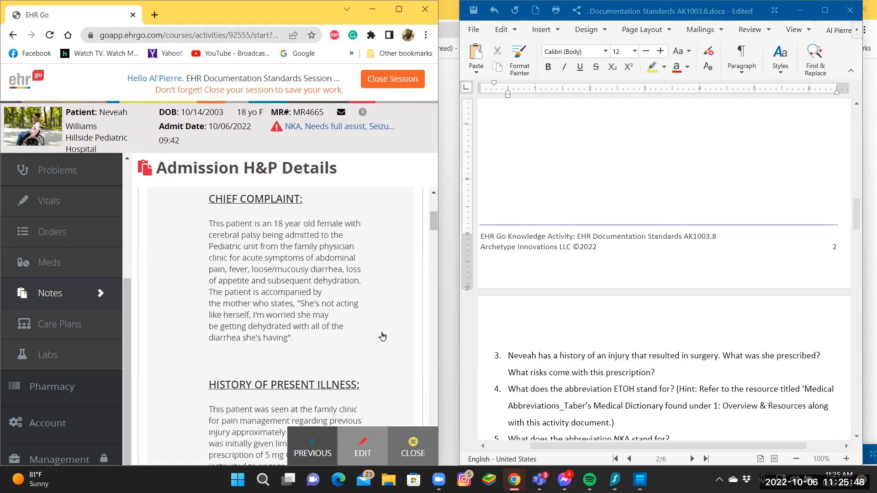
{"action": "scroll", "coordinate": [382, 337], "scroll_direction": "down", "scroll_amount": 5}
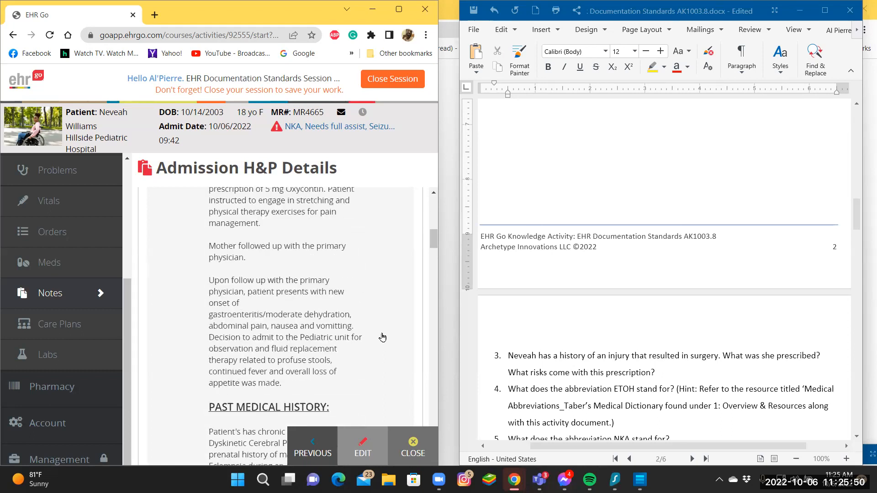
{"action": "scroll", "coordinate": [382, 337], "scroll_direction": "up", "scroll_amount": 5}
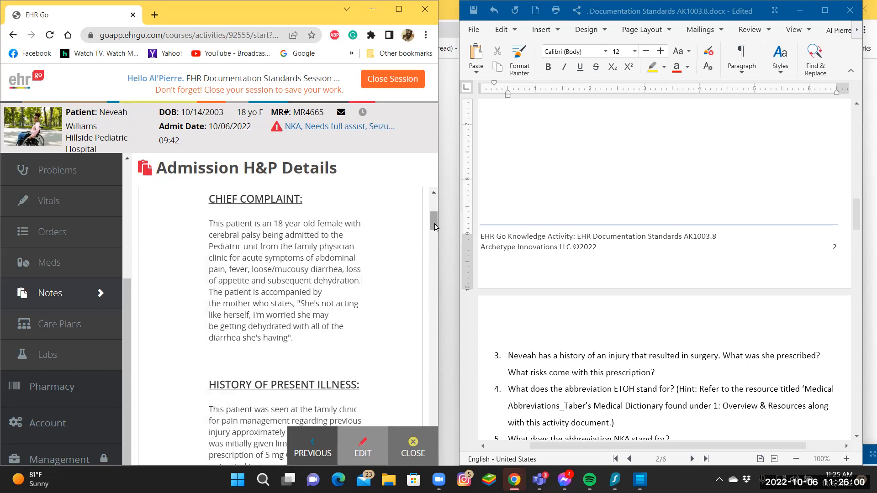
{"action": "left_click_drag", "start_coordinate": [435, 227], "coordinate": [432, 235]}
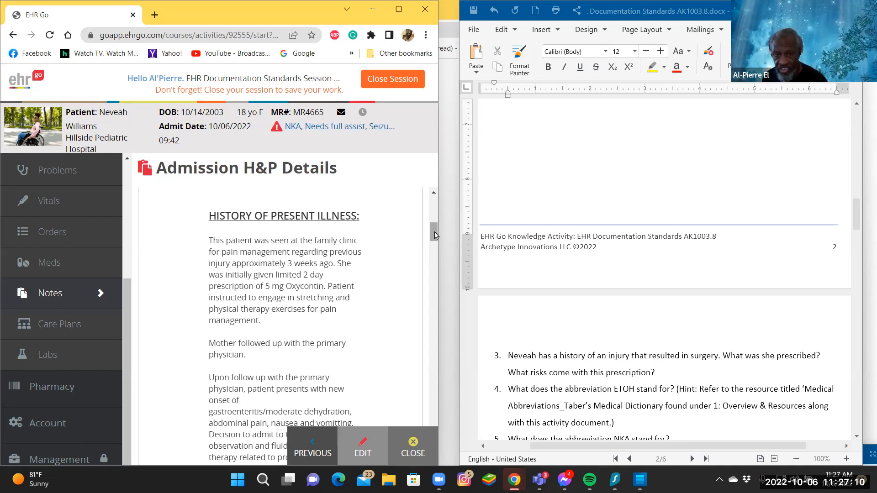
{"action": "scroll", "coordinate": [432, 234], "scroll_direction": "up", "scroll_amount": 1}
Read the Past Medical History section of the note, and return to the medication named under History of Present Illness.
{"action": "left_click_drag", "start_coordinate": [430, 234], "coordinate": [430, 247]}
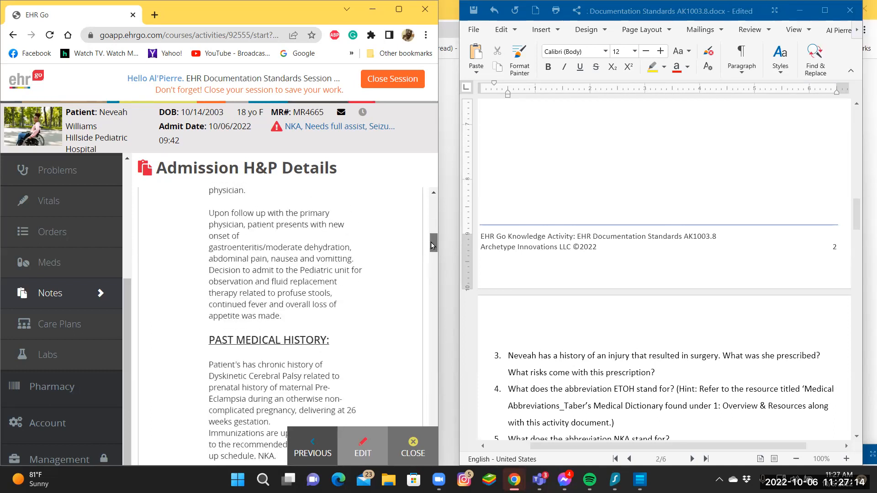
{"action": "scroll", "coordinate": [431, 247], "scroll_direction": "up", "scroll_amount": 1}
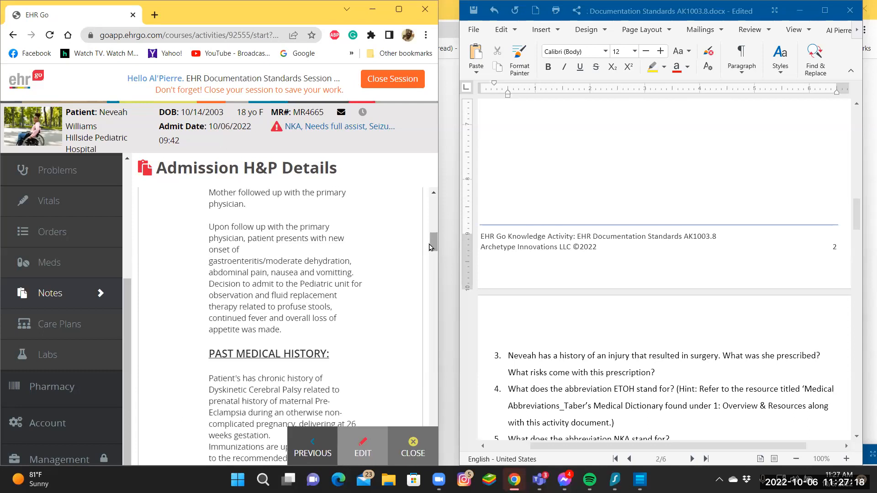
{"action": "left_click_drag", "start_coordinate": [428, 244], "coordinate": [430, 248]}
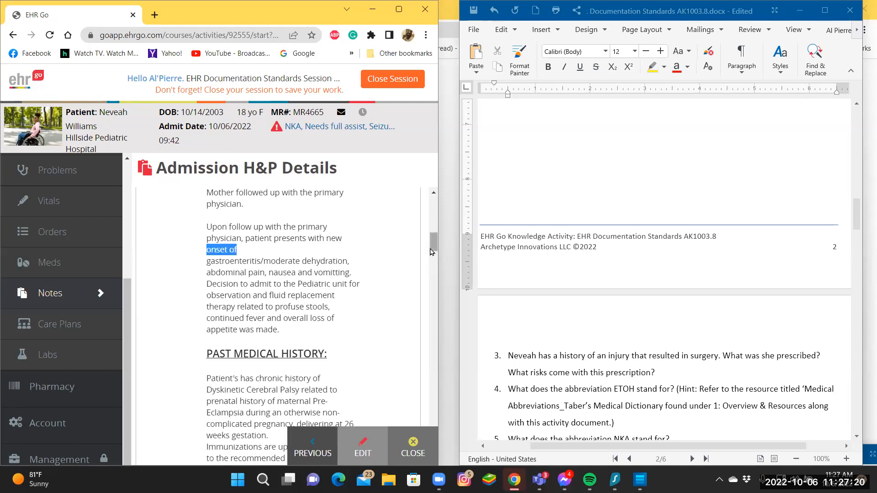
{"action": "left_click", "coordinate": [414, 241]}
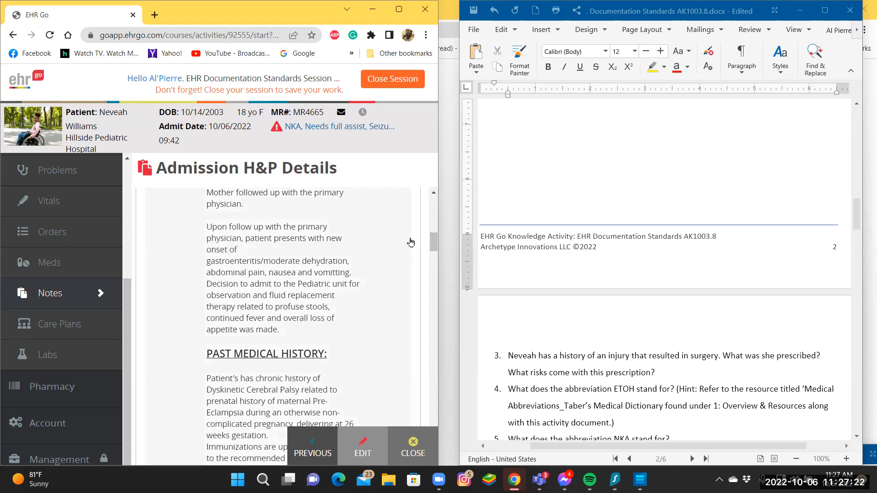
{"action": "left_click_drag", "start_coordinate": [431, 245], "coordinate": [433, 255]}
{"action": "scroll", "coordinate": [432, 255], "scroll_direction": "down", "scroll_amount": 1}
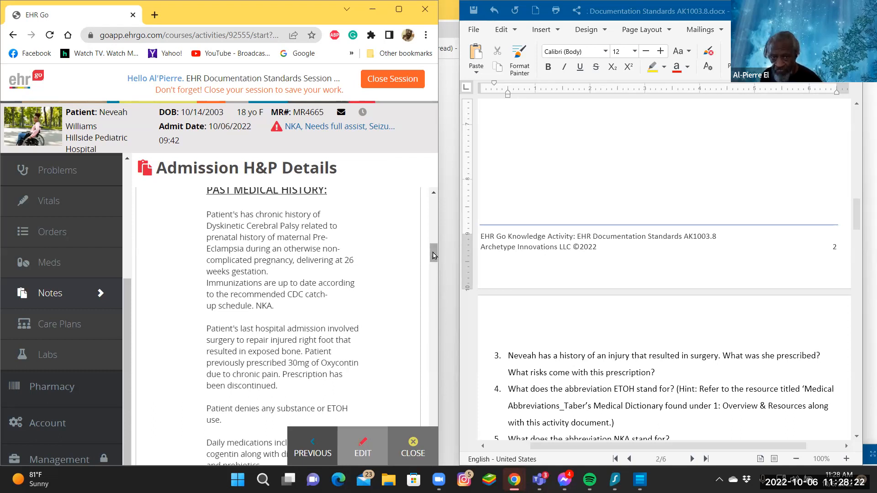
{"action": "scroll", "coordinate": [432, 255], "scroll_direction": "up", "scroll_amount": 5}
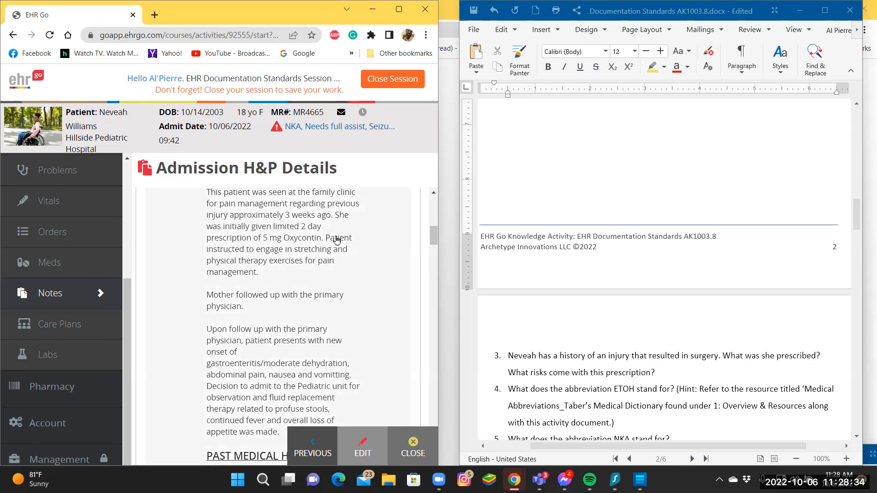
{"action": "left_click", "coordinate": [283, 241]}
{"action": "mouse_move", "coordinate": [282, 240]}
{"action": "left_mouse_down"}
{"action": "mouse_move", "coordinate": [321, 246]}
{"action": "mouse_move", "coordinate": [284, 239]}
{"action": "left_mouse_up"}
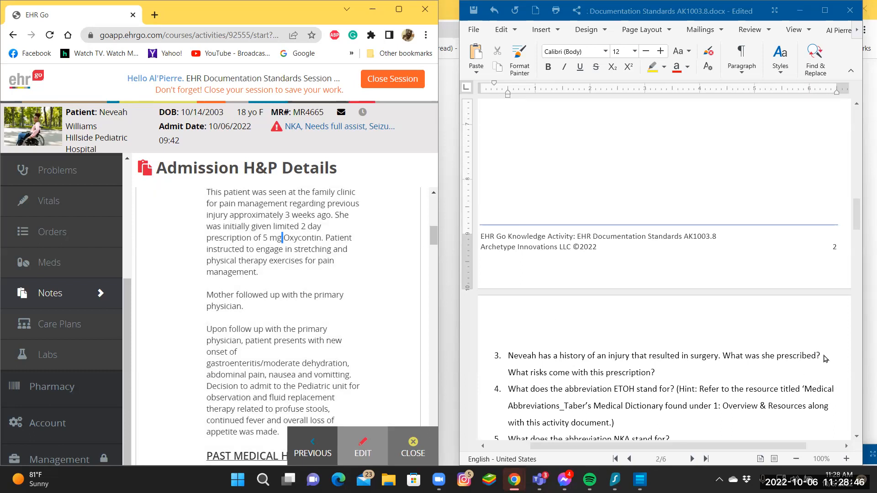
Enter "Oxycontin" in question 3 as the answer to "What was she prescribed?".
{"action": "left_click", "coordinate": [824, 357]}
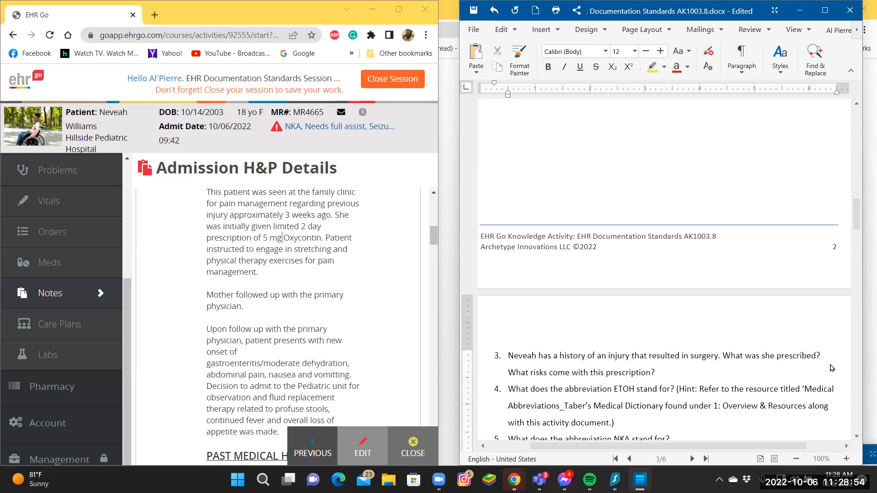
{"action": "type", "text": "O"}
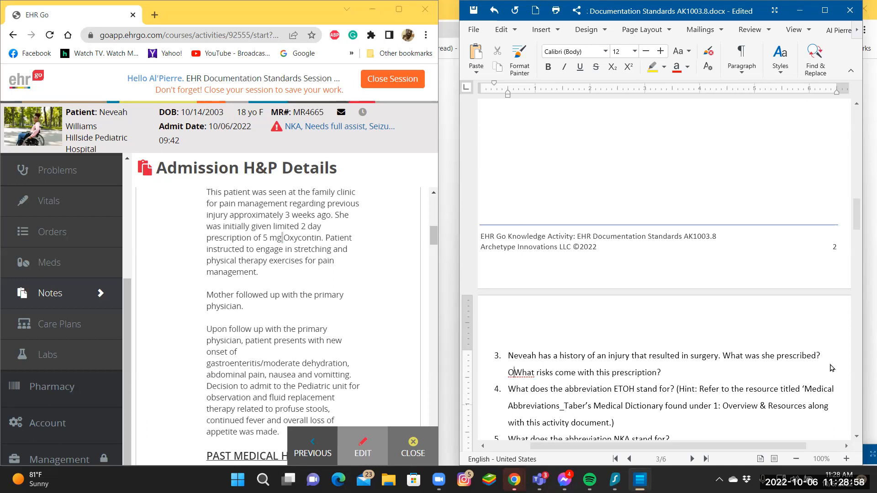
{"action": "type", "text": "xy"}
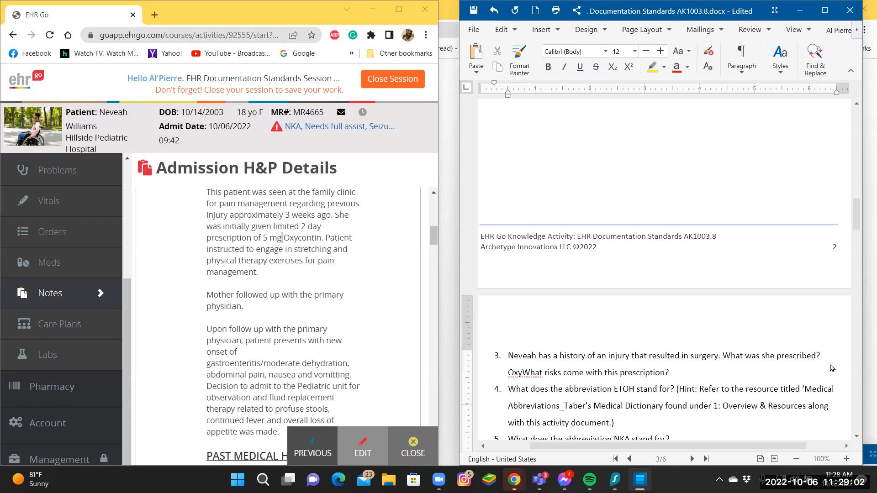
{"action": "type", "text": "co"}
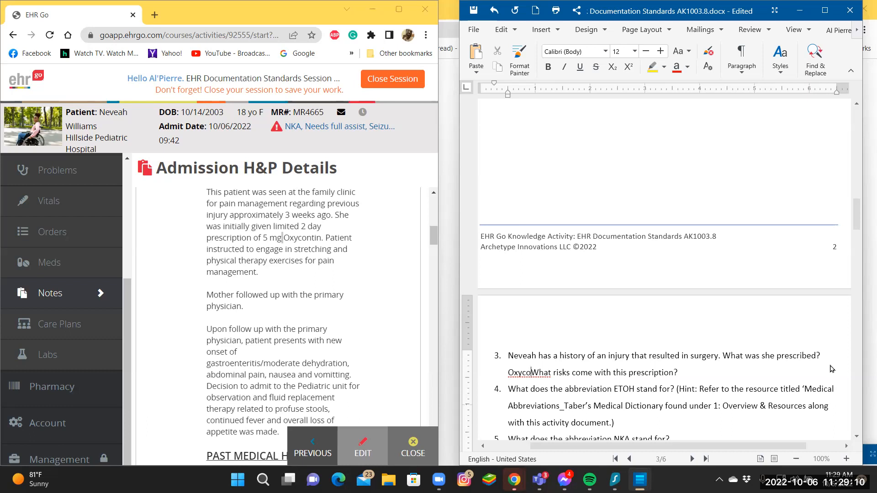
{"action": "type", "text": "ntin"}
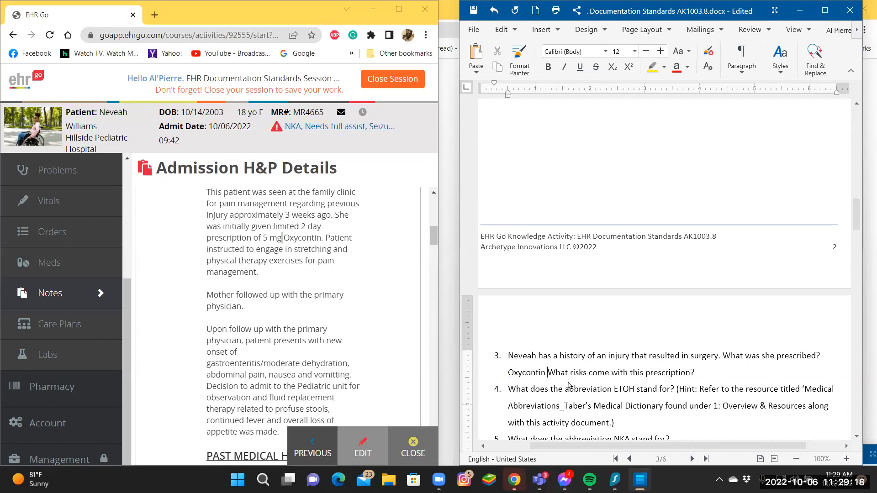
Split "What risks come with this prescription?" off onto its own numbered line below the Oxycontin answer.
{"action": "double_click", "coordinate": [698, 371]}
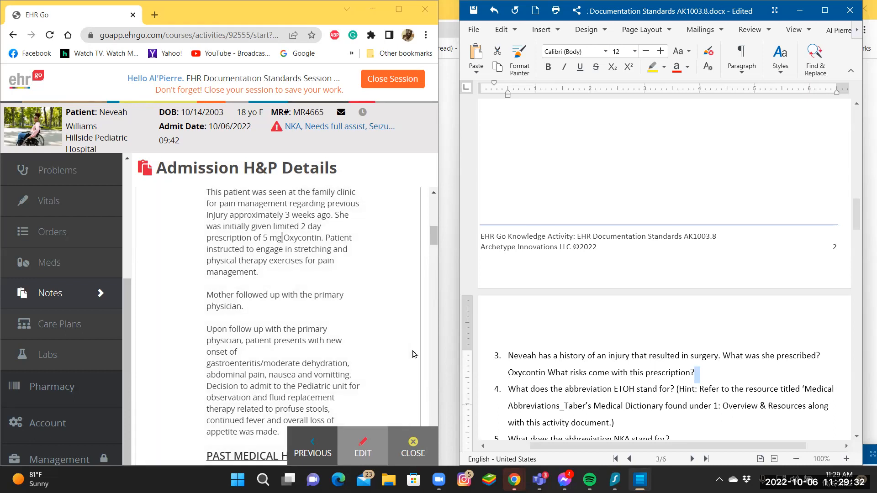
{"action": "left_click", "coordinate": [544, 372]}
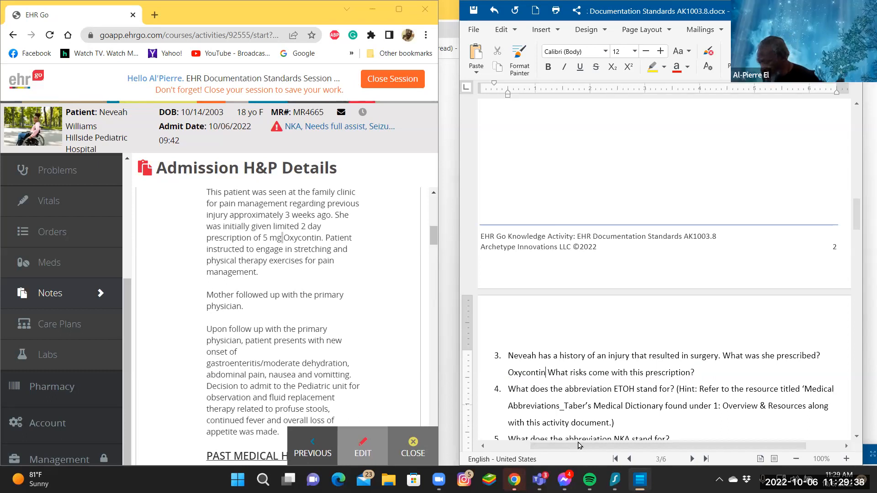
{"action": "key", "text": "Return"}
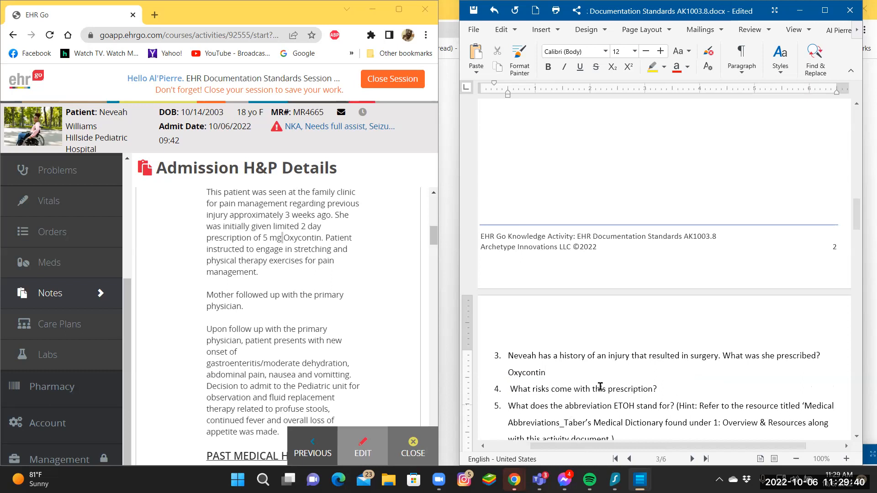
Answer the prescription risks question with "Addiction", keeping the ETOH abbreviation question on its own numbered line.
{"action": "left_click_drag", "start_coordinate": [657, 388], "coordinate": [660, 388]}
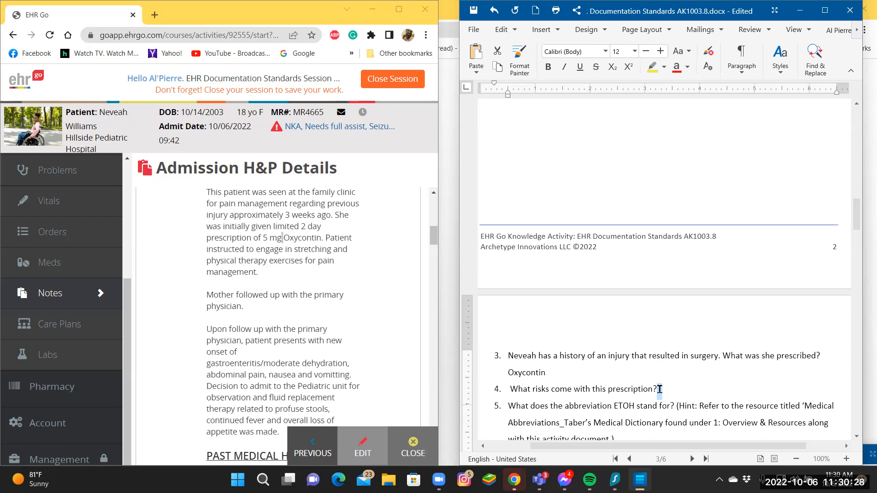
{"action": "key", "text": "Delete"}
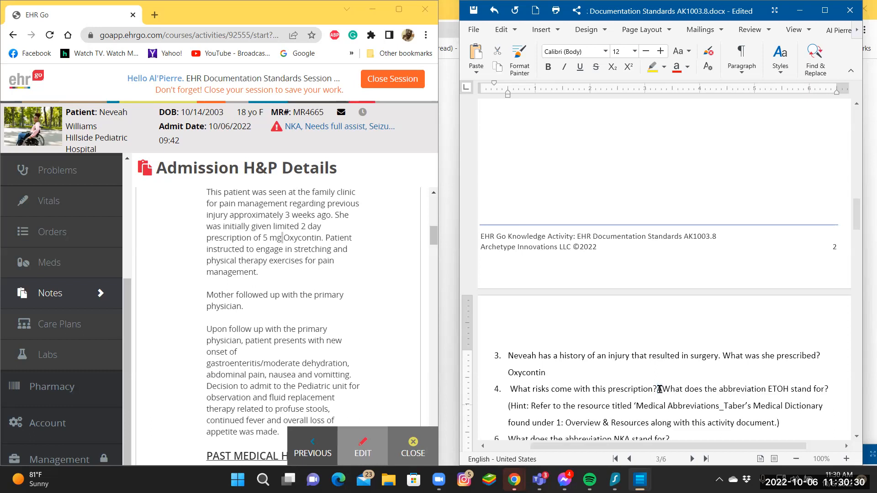
{"action": "type", "text": "ddiction"}
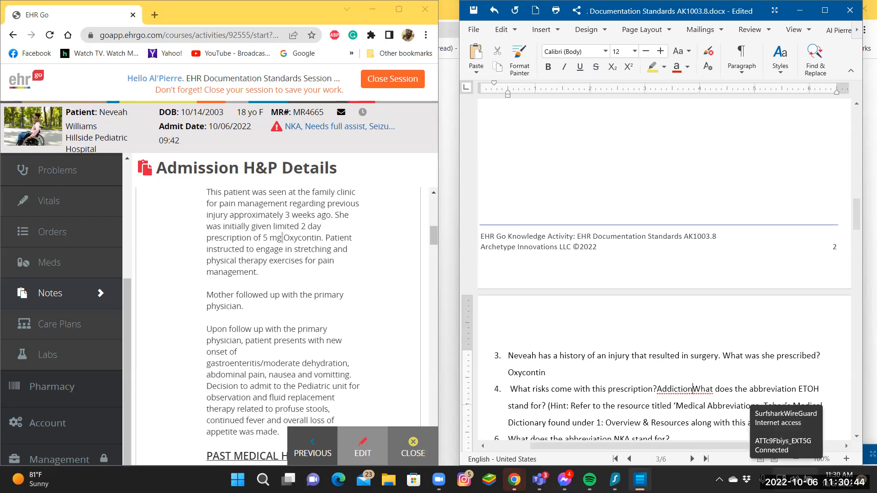
{"action": "key", "text": "Return"}
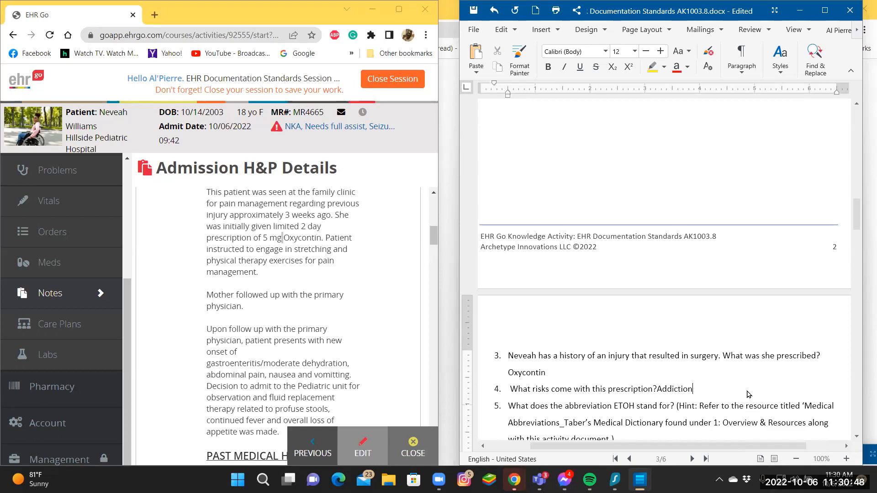
Add "withdrawal" after "Addiction," in the risks answer, correcting its spelling with the suggested word.
{"action": "type", "text": ", withdrawl"}
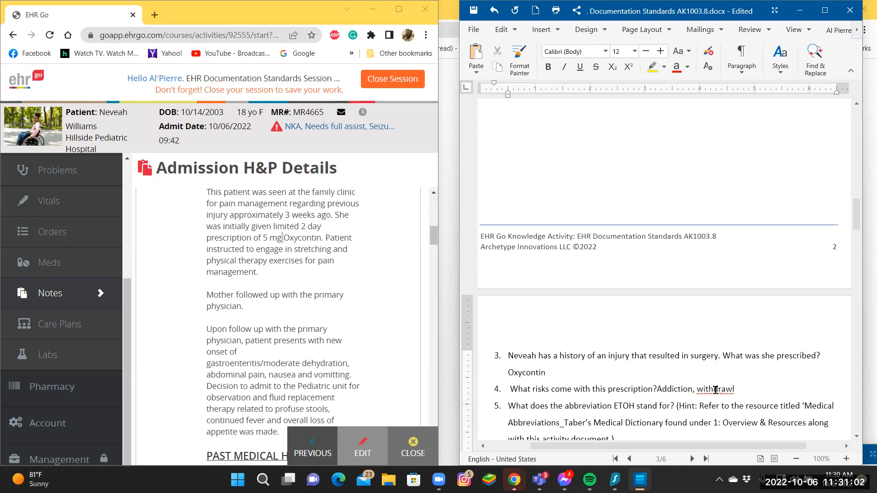
{"action": "left_click", "coordinate": [714, 390]}
{"action": "right_click", "coordinate": [715, 389]}
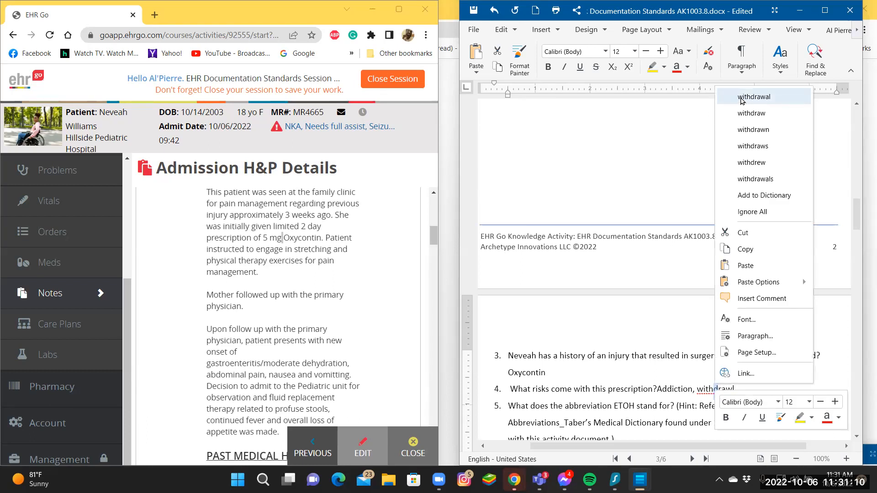
{"action": "left_click", "coordinate": [741, 97]}
Add ",craving" after "withdrawal" in the prescription risks answer, keeping the ETOH abbreviation question on its own numbered line.
{"action": "left_click_drag", "start_coordinate": [738, 387], "coordinate": [750, 388]}
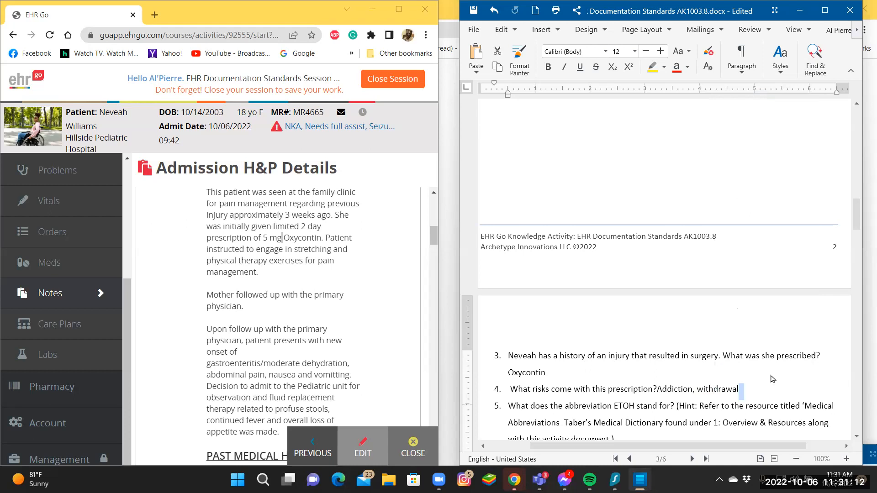
{"action": "key", "text": "Delete"}
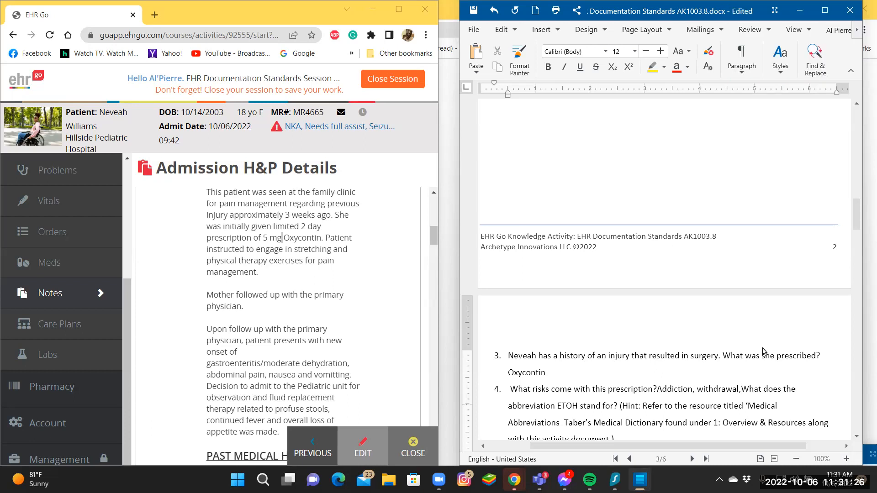
{"action": "key", "text": "Return"}
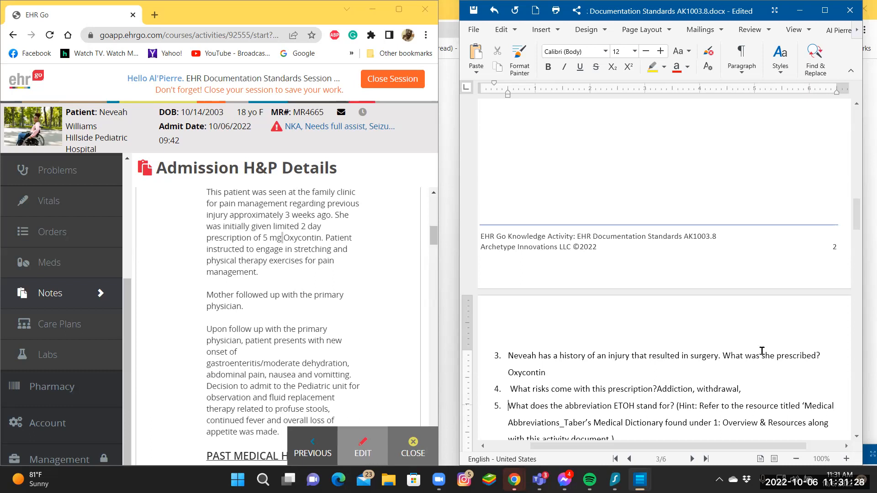
{"action": "double_click", "coordinate": [742, 389]}
{"action": "key", "text": "BackSpace"}
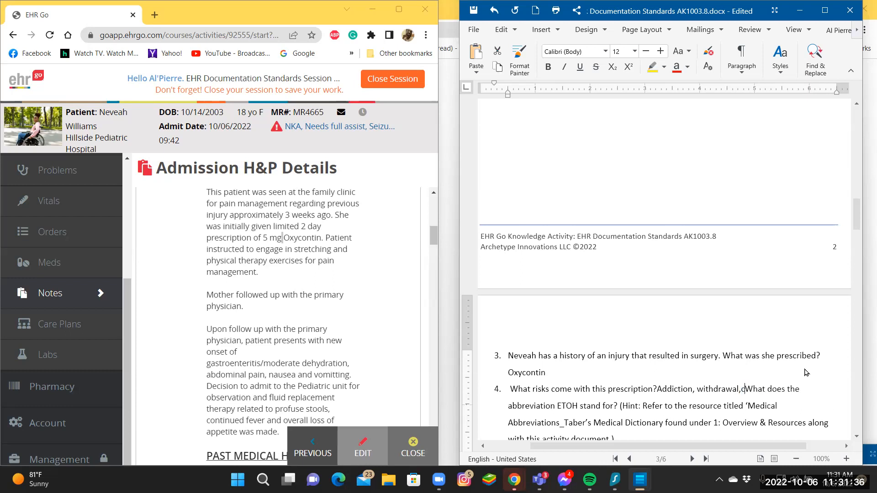
{"action": "type", "text": "cra"}
{"action": "type", "text": "ving"}
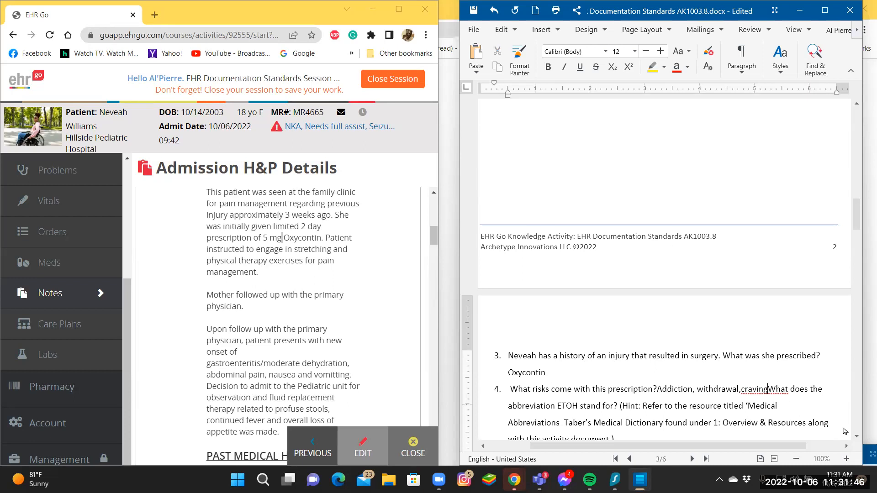
{"action": "key", "text": "Return"}
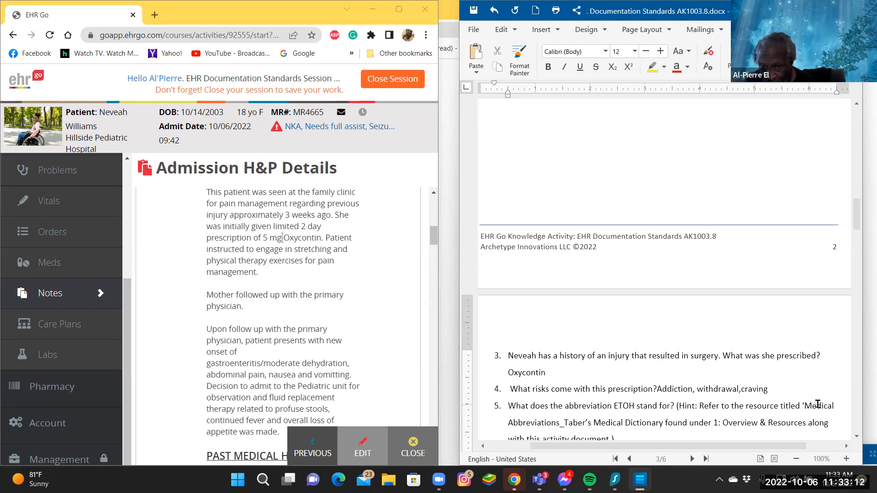
Enter "Ethyl alcohol" before the hint in question 5 as the meaning of the abbreviation ETOH.
{"action": "left_click", "coordinate": [674, 405]}
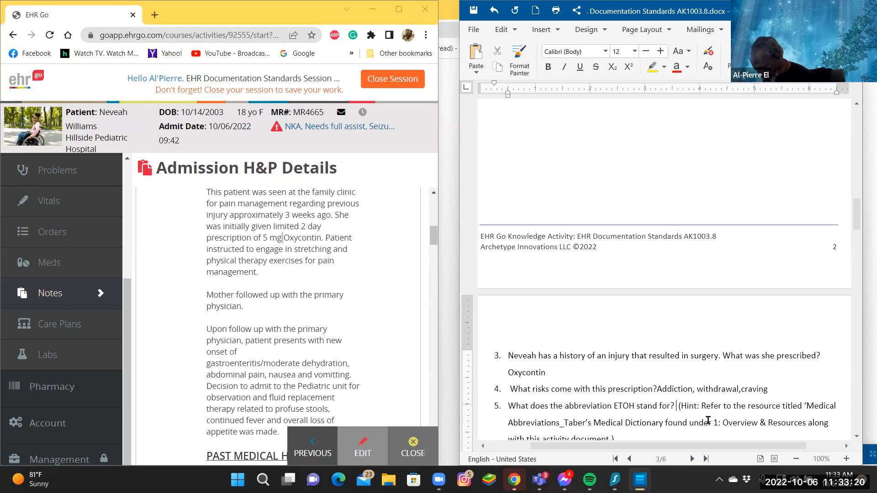
{"action": "type", "text": "E "}
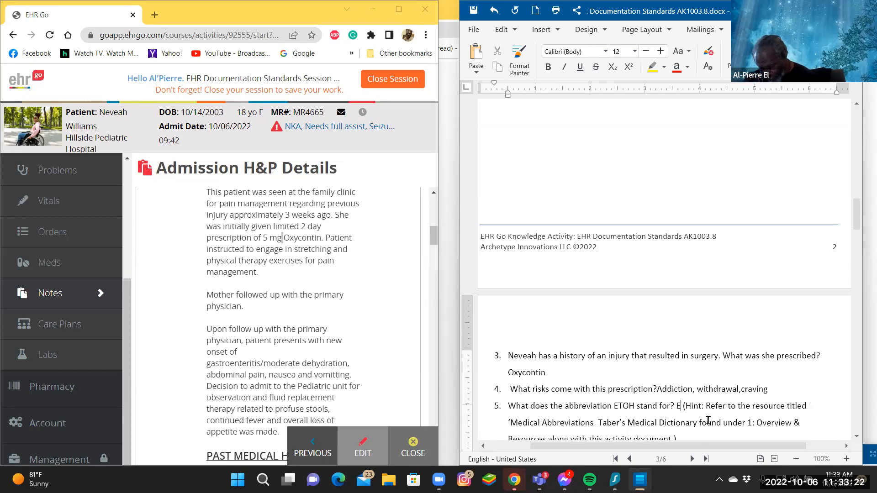
{"action": "type", "text": "t"}
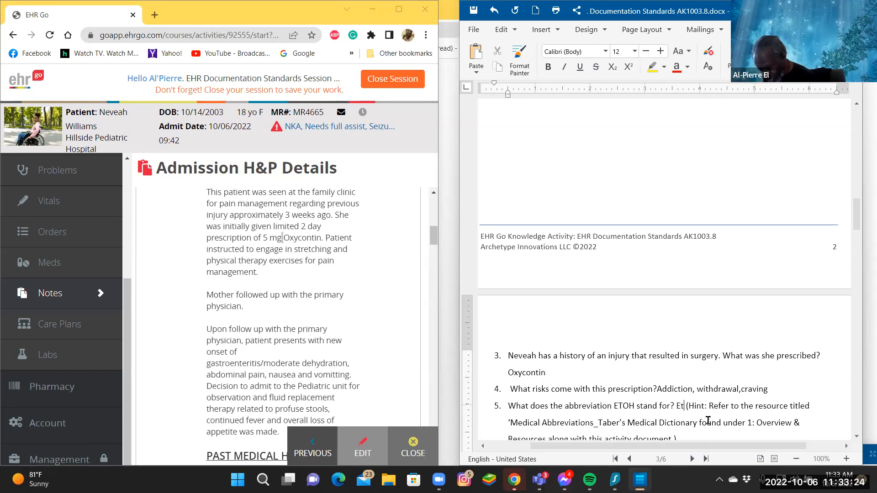
{"action": "type", "text": "hyl"}
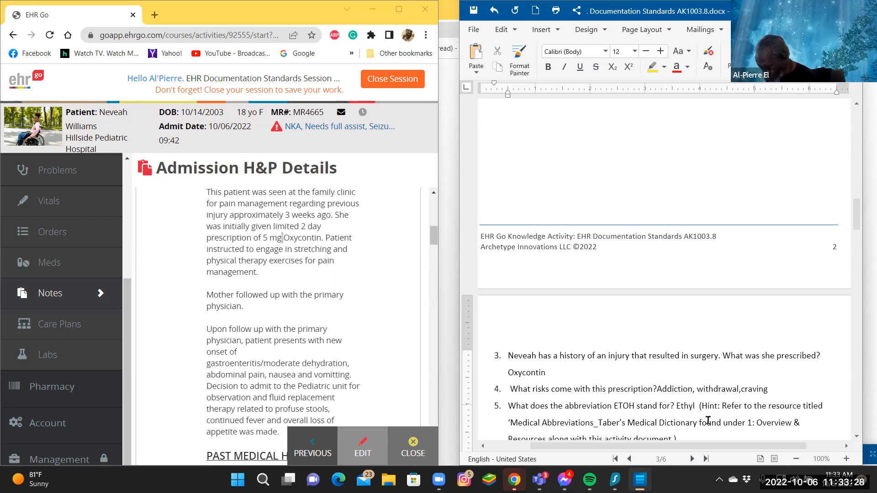
{"action": "type", "text": " al"}
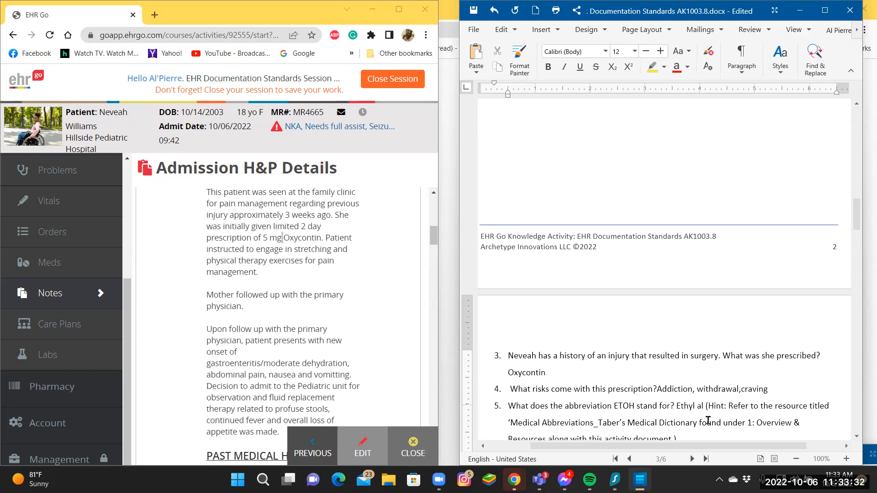
{"action": "type", "text": "co"}
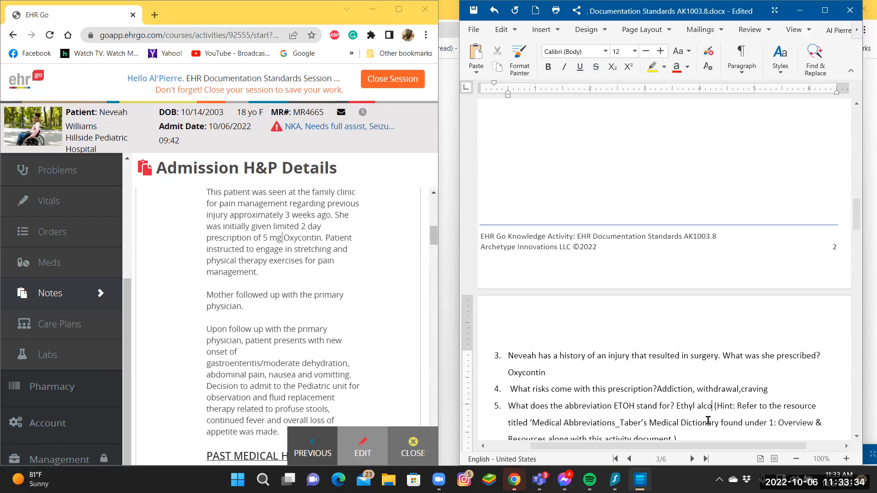
{"action": "type", "text": "hol"}
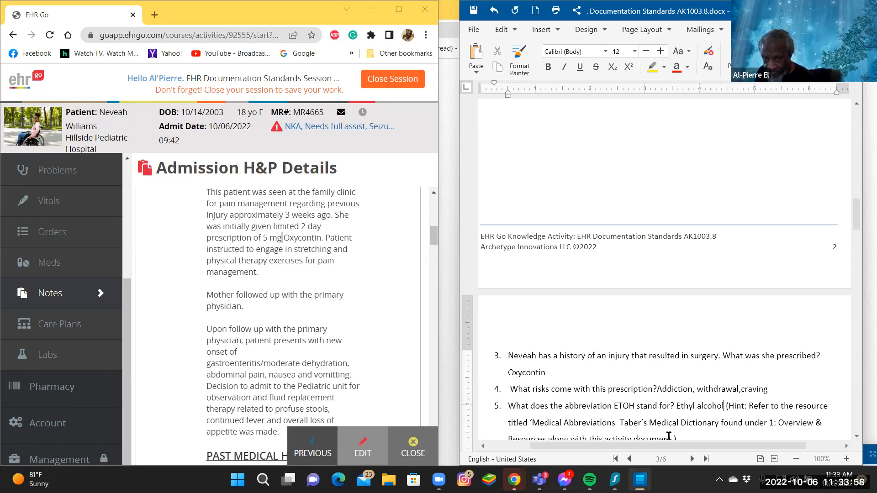
Answer question 6, "What does the abbreviation NKA stand for?", with "No known allergies".
{"action": "left_click", "coordinate": [856, 437]}
{"action": "left_click", "coordinate": [856, 437]}
{"action": "left_click", "coordinate": [856, 436]}
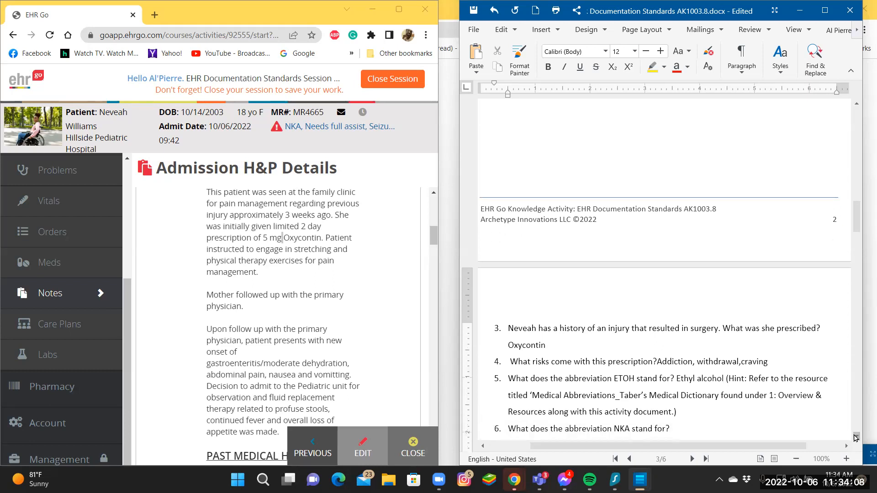
{"action": "left_click", "coordinate": [856, 437]}
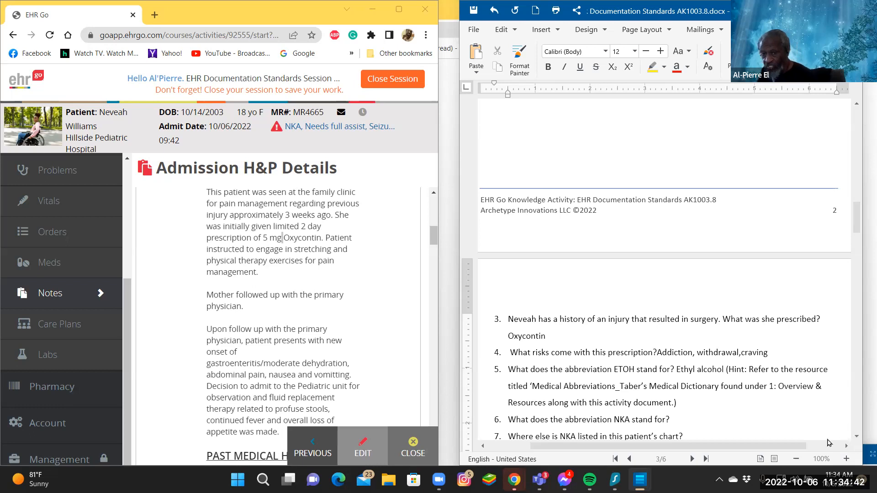
{"action": "left_click", "coordinate": [672, 414]}
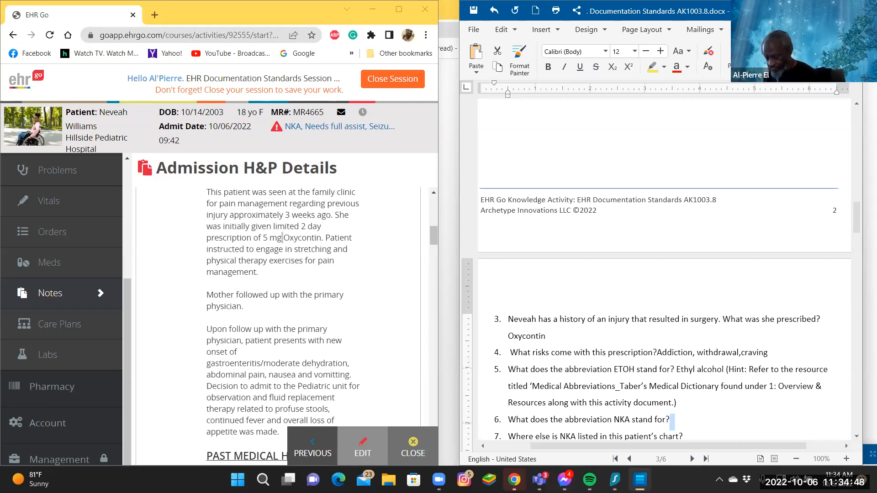
{"action": "key", "text": "Delete"}
{"action": "type", "text": "No "}
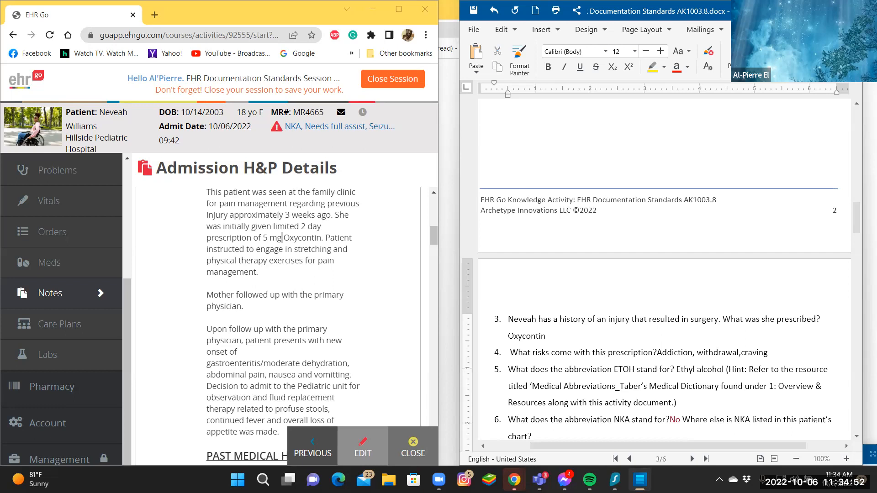
{"action": "type", "text": "kno"}
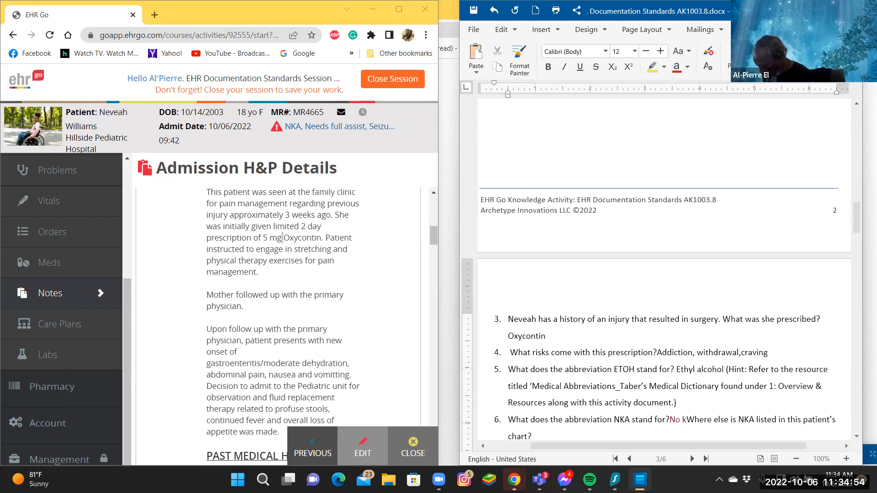
{"action": "type", "text": "wn"}
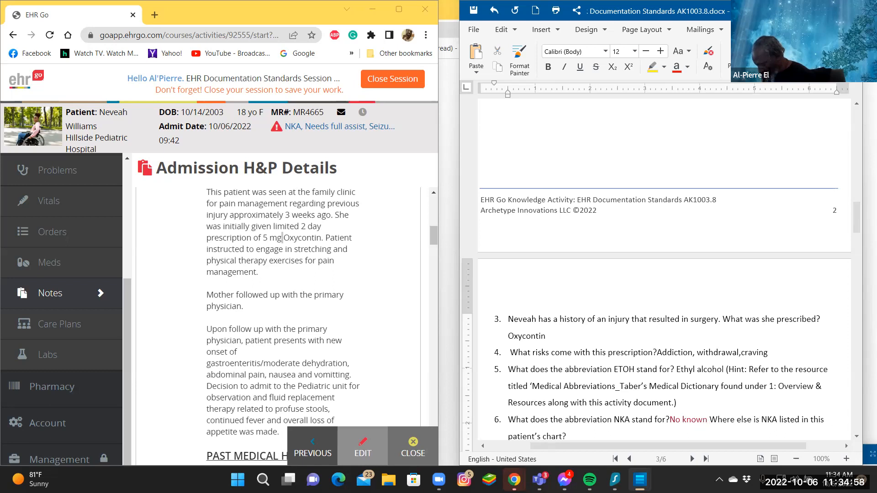
{"action": "type", "text": "al"}
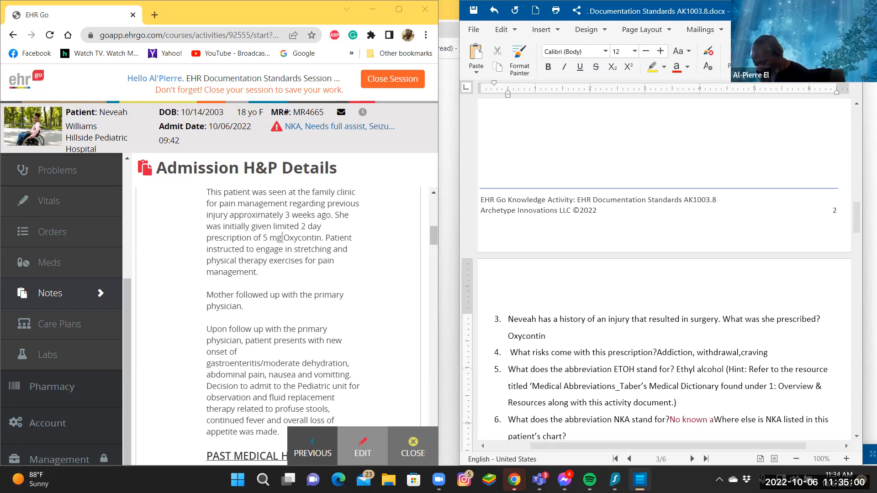
{"action": "type", "text": "ler"}
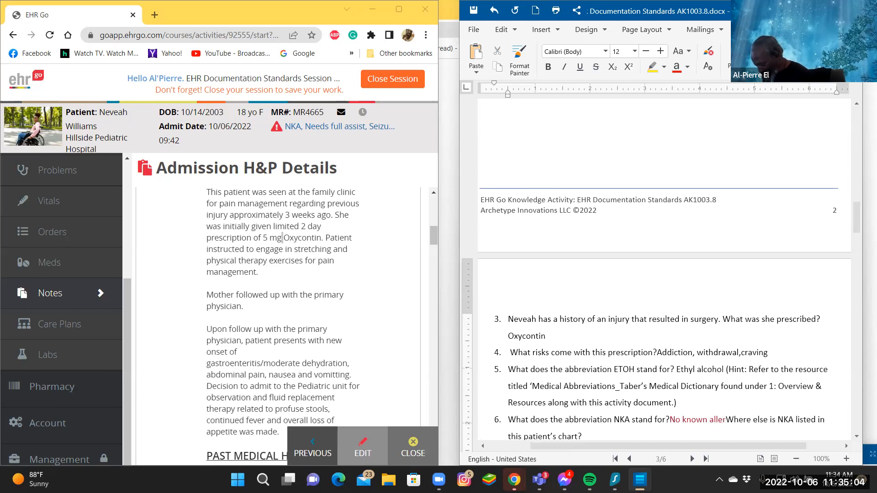
{"action": "type", "text": "gie"}
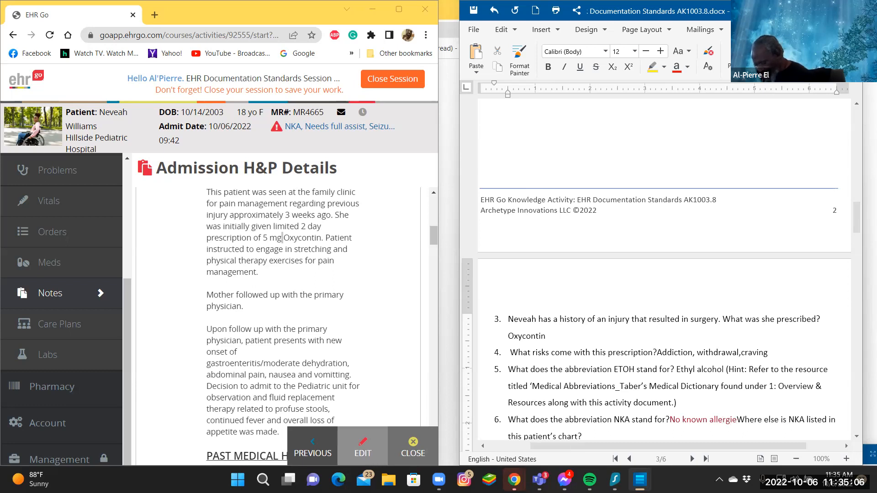
{"action": "type", "text": "s"}
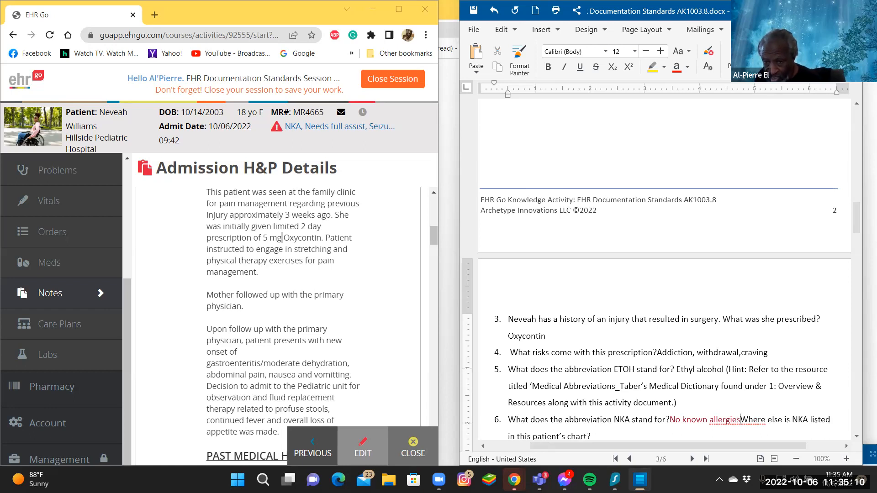
Put "Where else is NKA listed in this patient's chart?" back on its own numbered line and correct the preceding answer's last word to "allergies".
{"action": "left_click", "coordinate": [737, 420]}
{"action": "key", "text": "Return"}
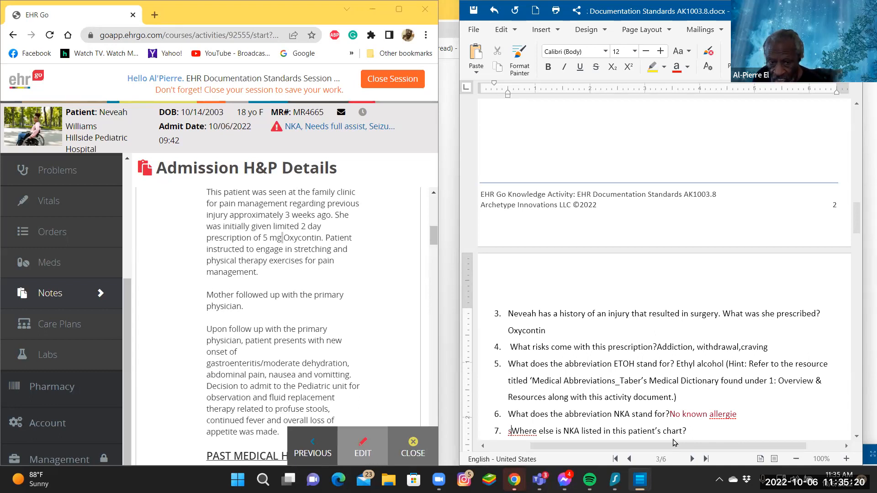
{"action": "key", "text": "BackSpace"}
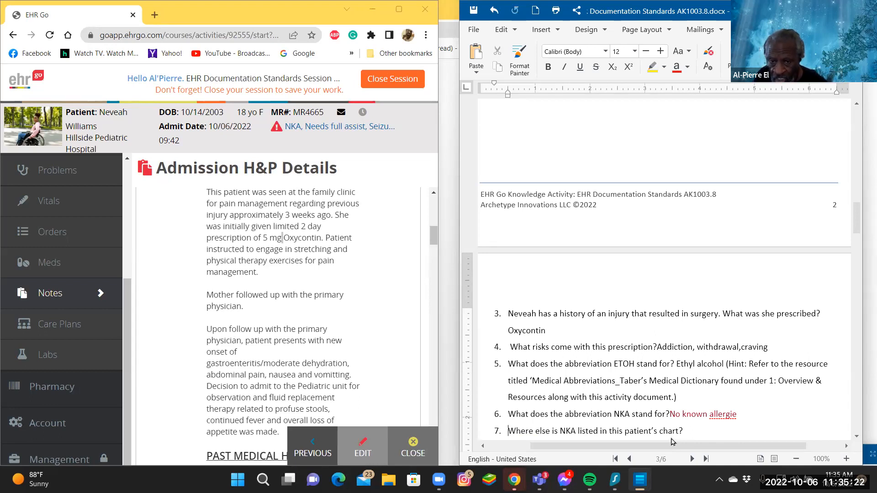
{"action": "right_click", "coordinate": [725, 415]}
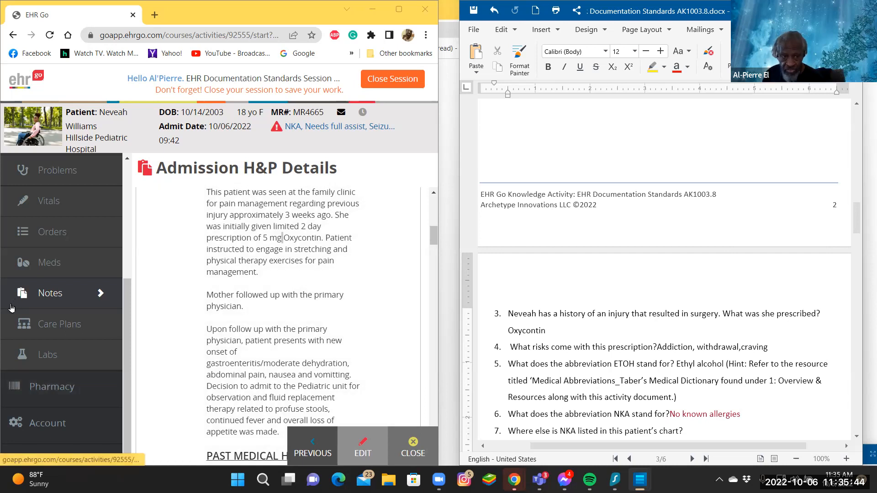
Consult the patient's Alerts and answer question 7, where else NKA is listed, with "Adverse Reaction/Allergy", keeping the HTN question on its own numbered line.
{"action": "scroll", "coordinate": [42, 273], "scroll_direction": "up", "scroll_amount": 5}
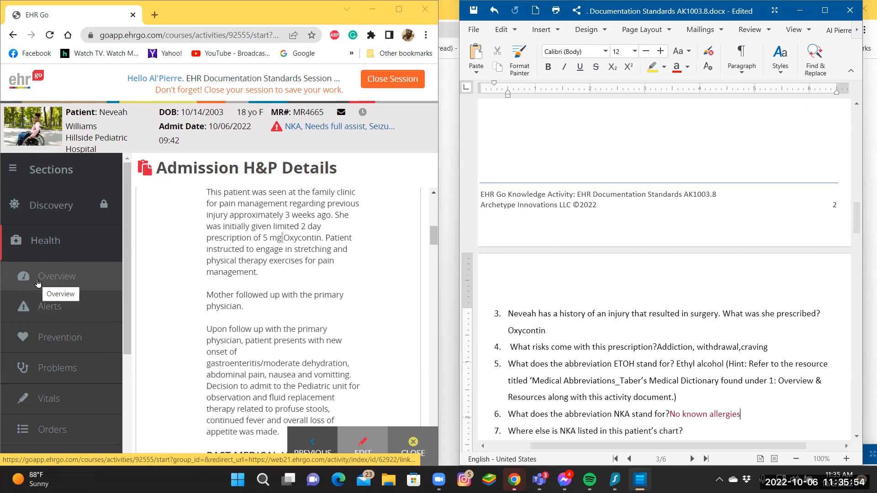
{"action": "left_click", "coordinate": [51, 308]}
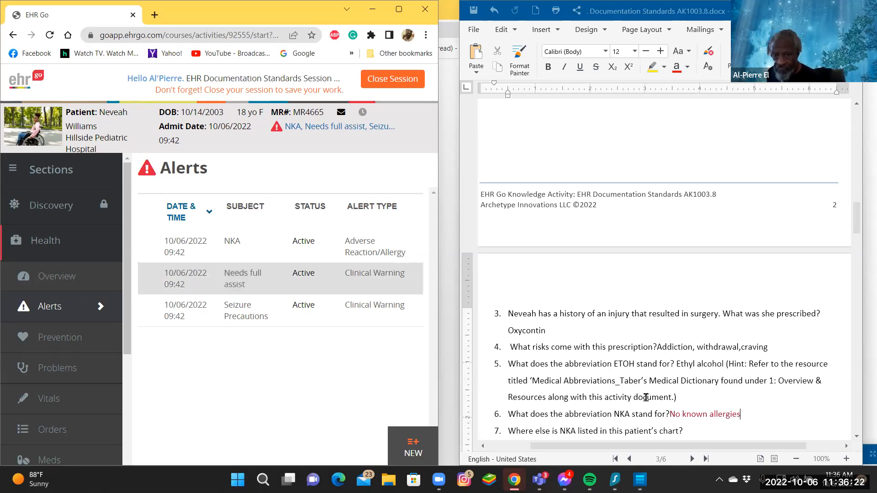
{"action": "left_click", "coordinate": [683, 431]}
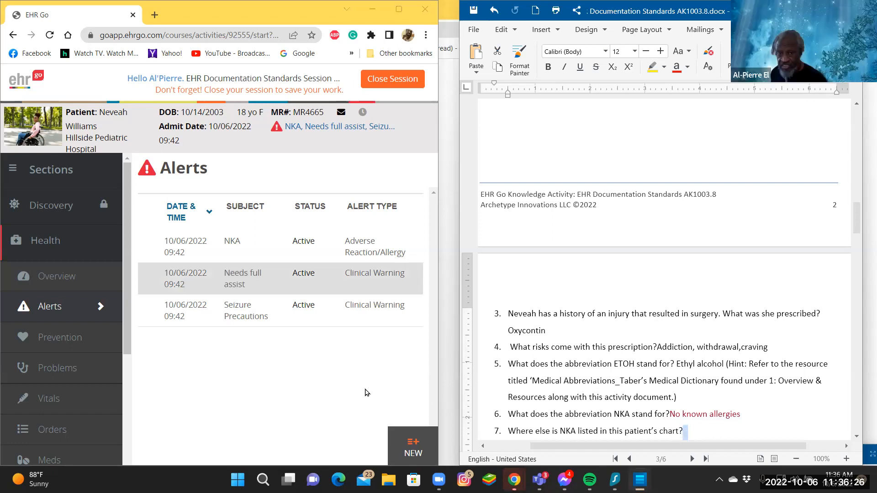
{"action": "type", "text": "A"}
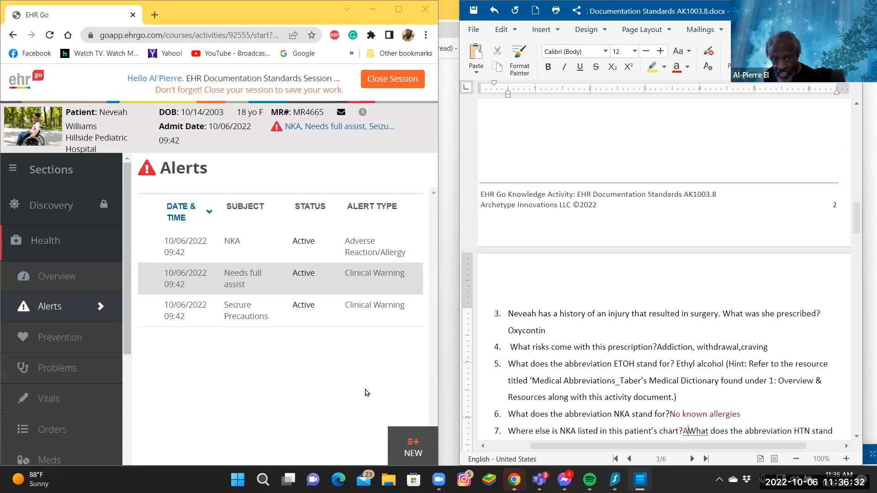
{"action": "type", "text": "d"}
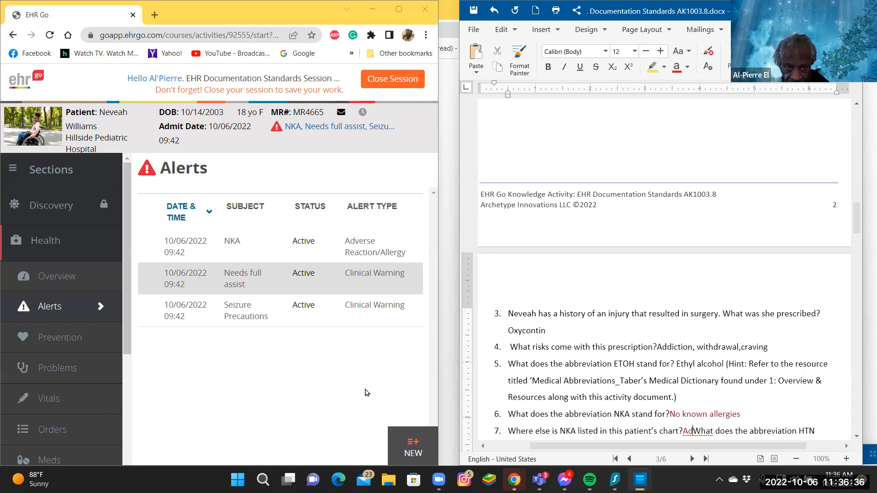
{"action": "type", "text": "ver"}
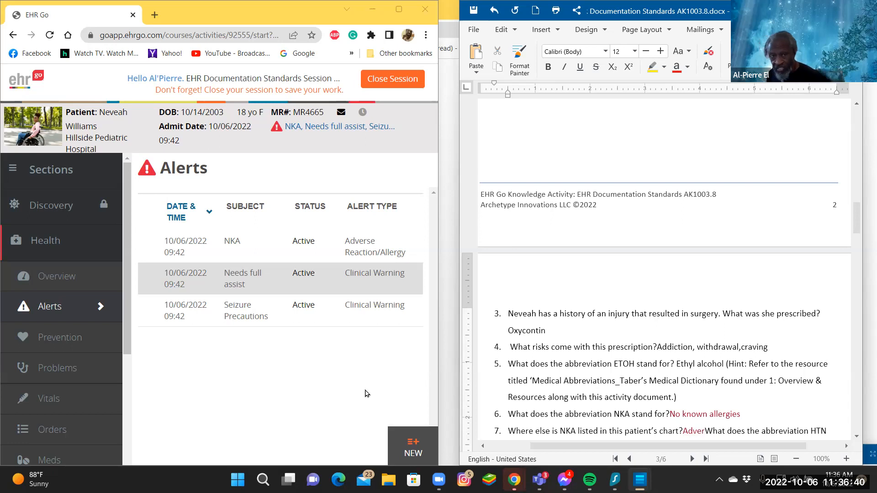
{"action": "type", "text": "se "}
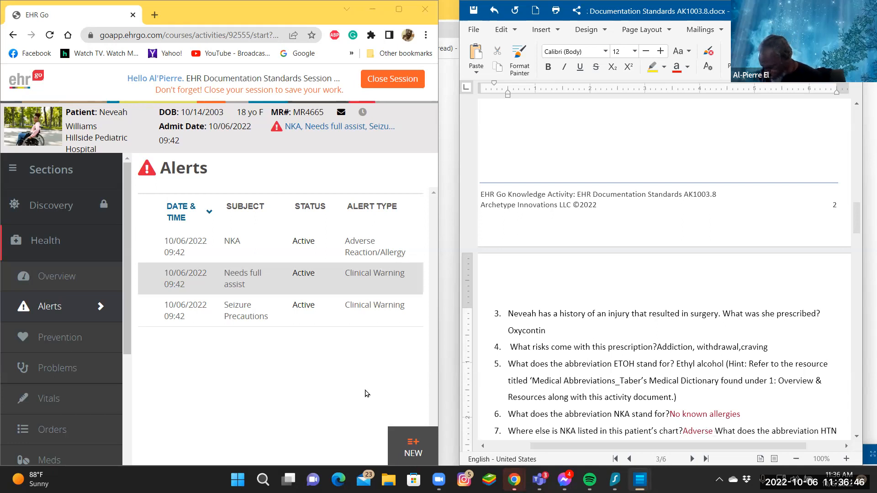
{"action": "type", "text": "Re"}
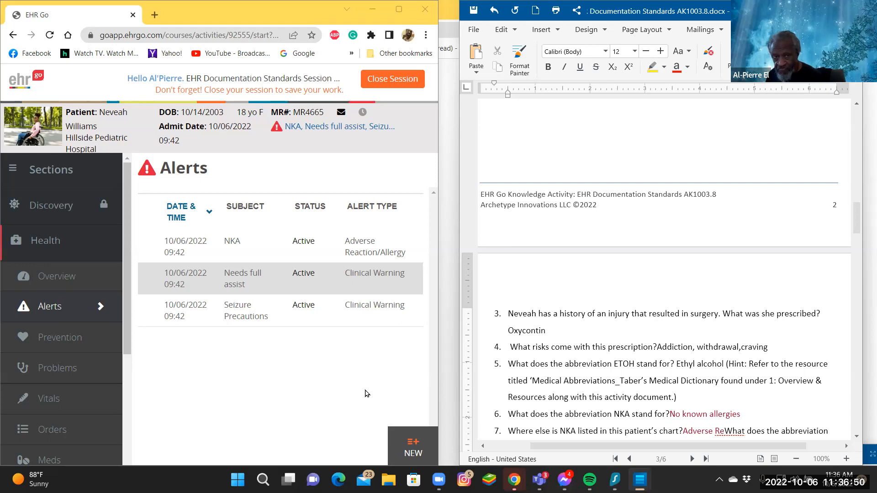
{"action": "type", "text": "ac"}
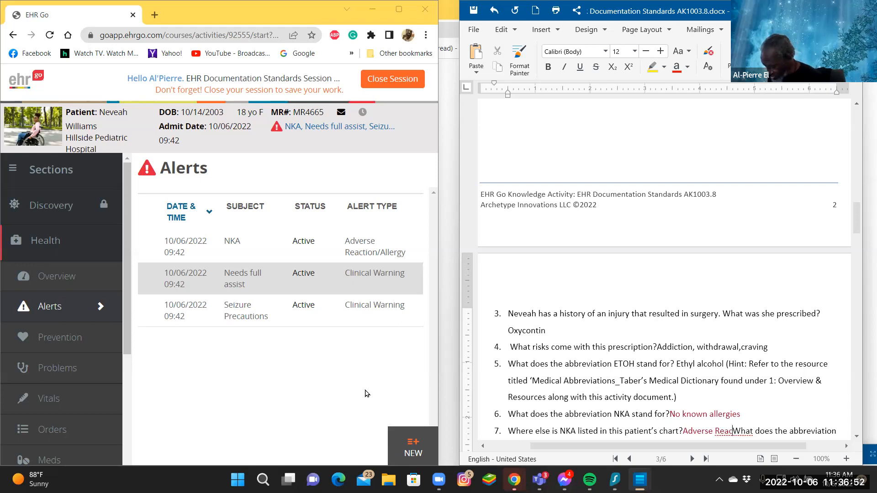
{"action": "type", "text": "tion"}
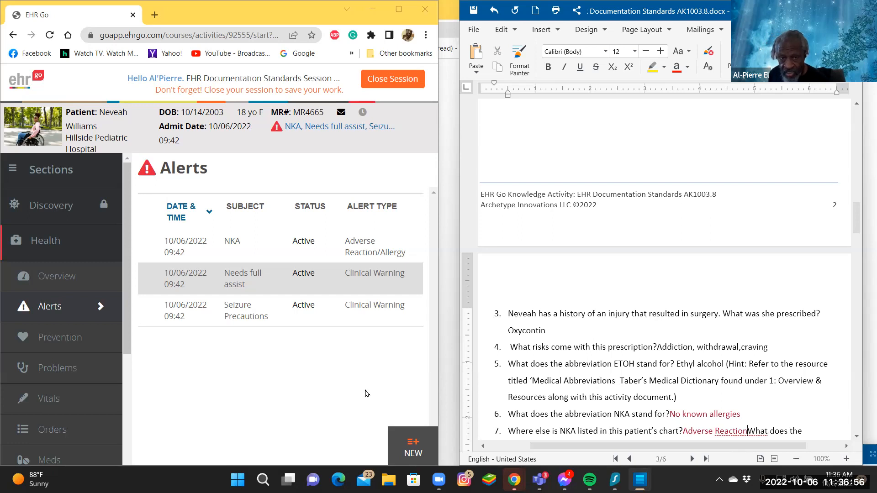
{"action": "type", "text": "/"}
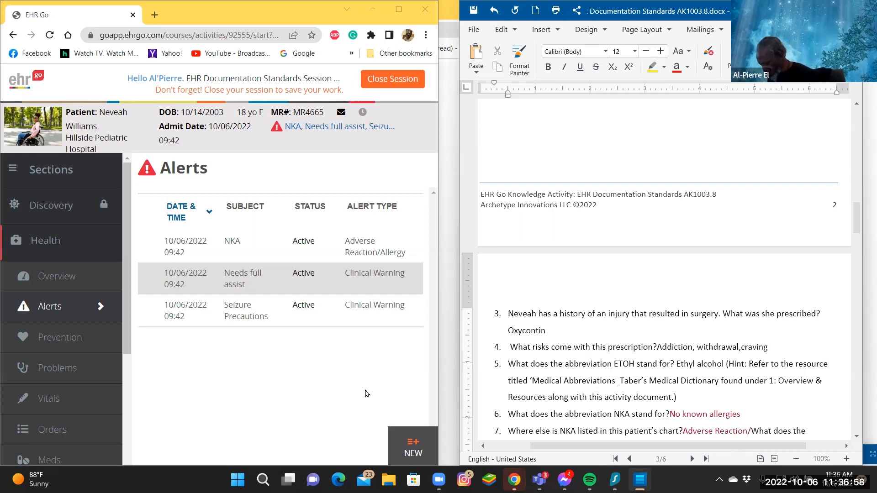
{"action": "type", "text": "A"}
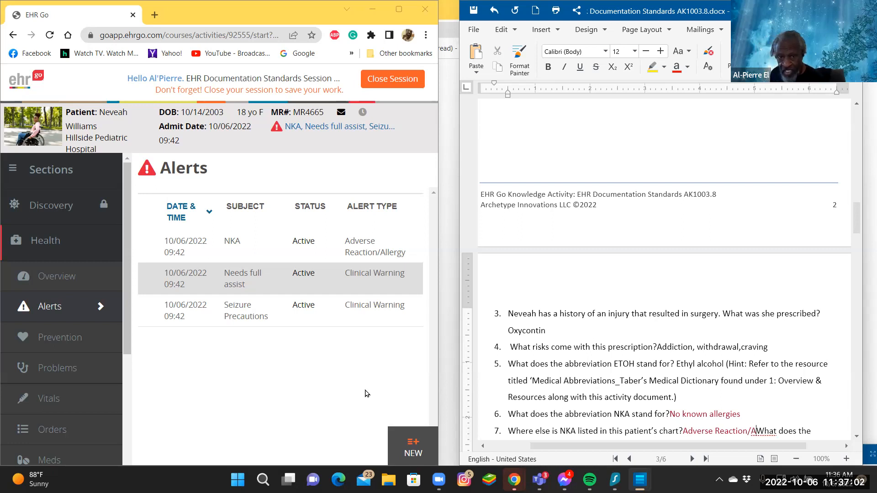
{"action": "type", "text": "ll"}
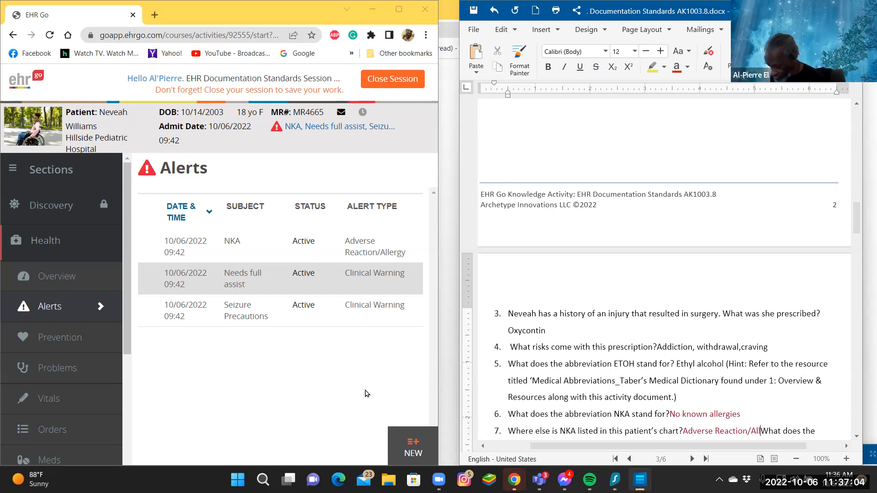
{"action": "type", "text": "er"}
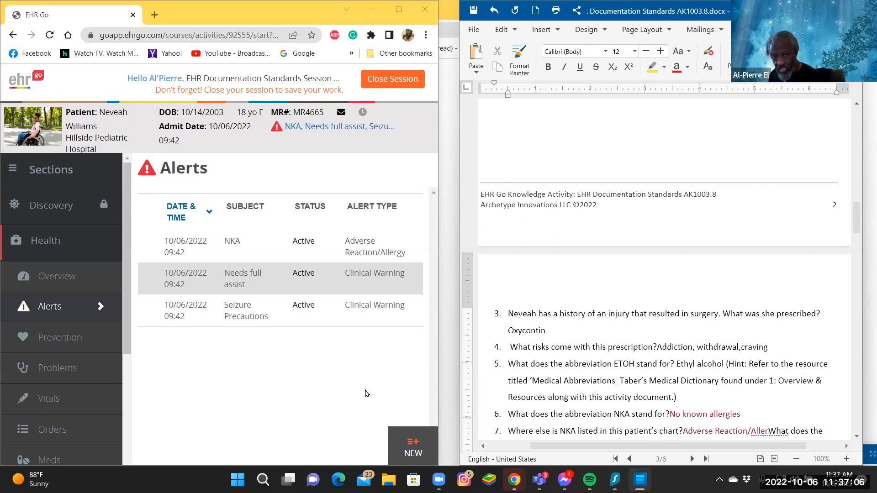
{"action": "type", "text": "gy"}
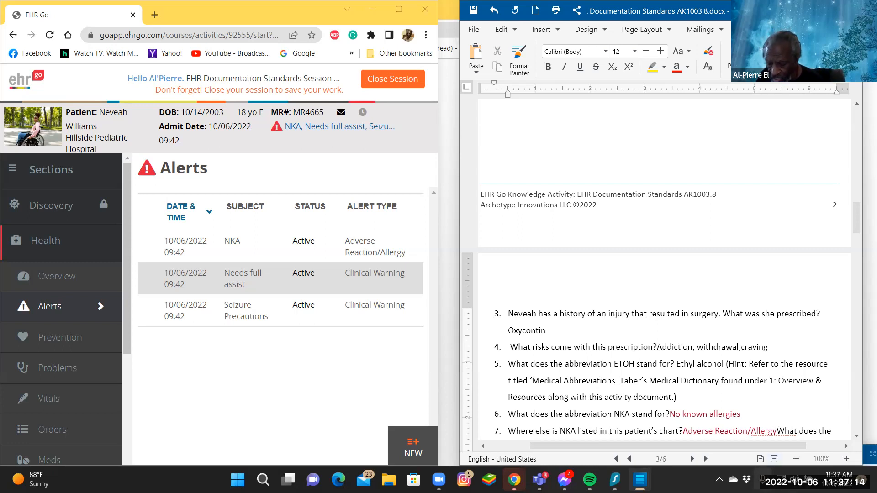
{"action": "key", "text": "Return"}
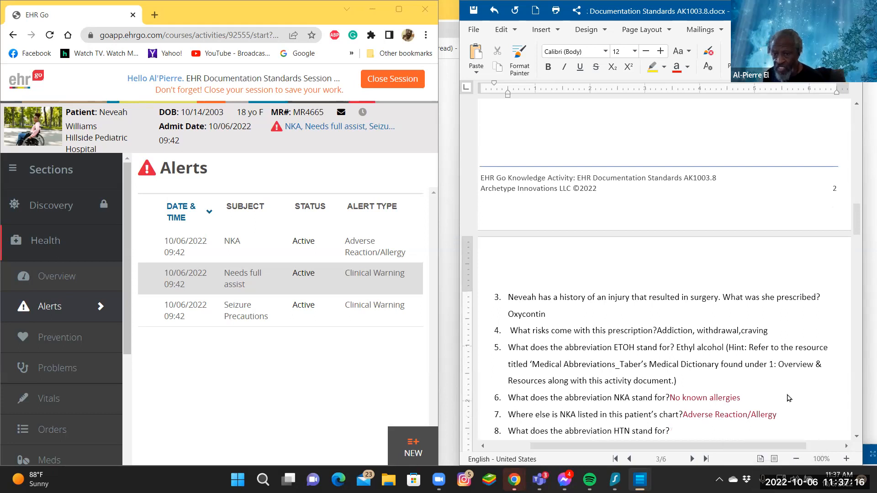
Answer question 8, "What does the abbreviation HTN stand for?", with "Hypertension".
{"action": "scroll", "coordinate": [789, 396], "scroll_direction": "down", "scroll_amount": 2}
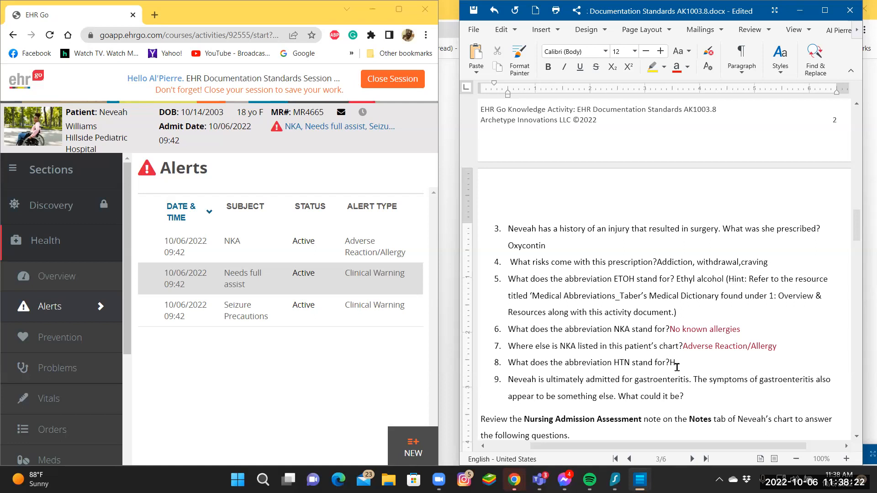
{"action": "type", "text": "y"}
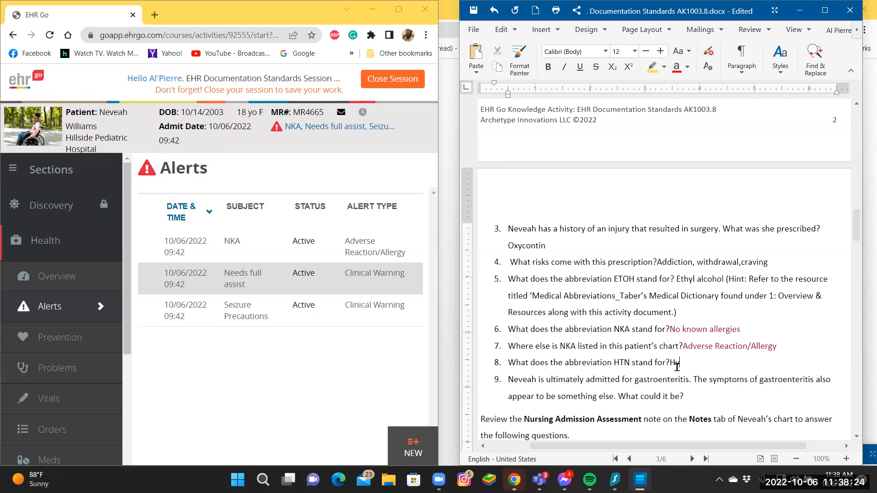
{"action": "type", "text": "pertension"}
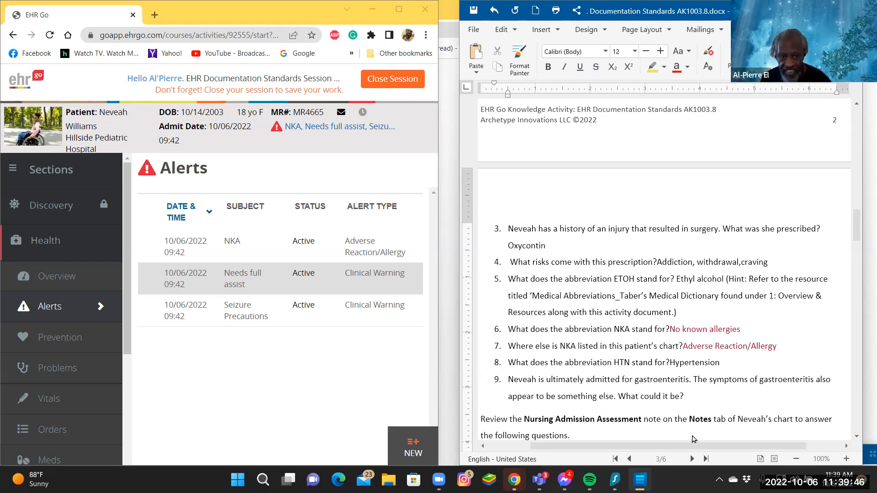
Open the patient's Overview and correct "dehydratio" to "dehydration" in the question 2 chief complaint answer.
{"action": "left_click", "coordinate": [57, 276]}
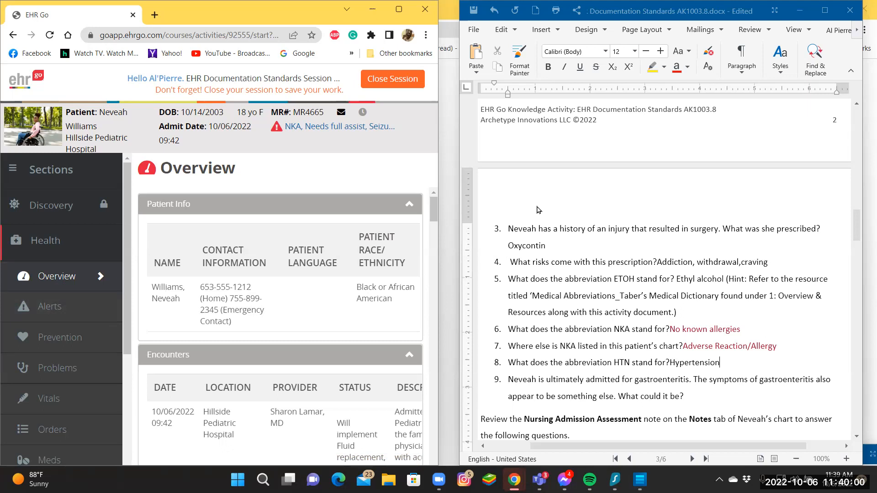
{"action": "scroll", "coordinate": [534, 211], "scroll_direction": "up", "scroll_amount": 10}
{"action": "scroll", "coordinate": [542, 214], "scroll_direction": "up", "scroll_amount": 5}
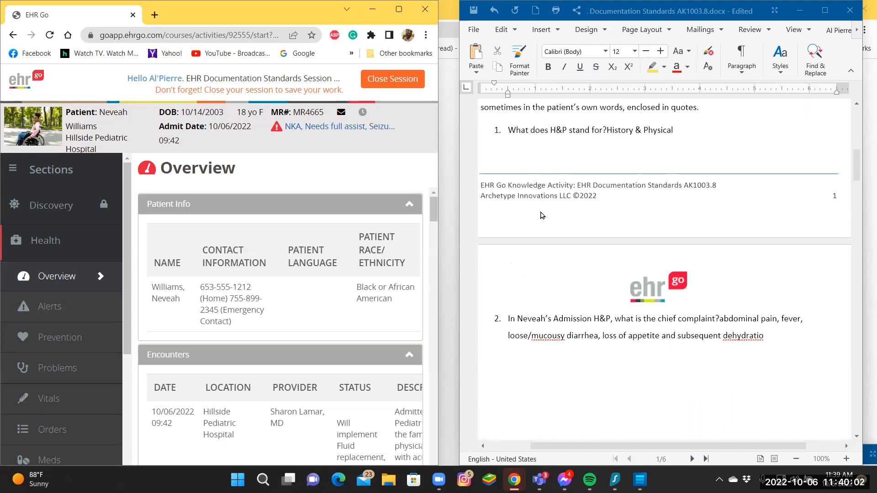
{"action": "scroll", "coordinate": [542, 214], "scroll_direction": "up", "scroll_amount": 5}
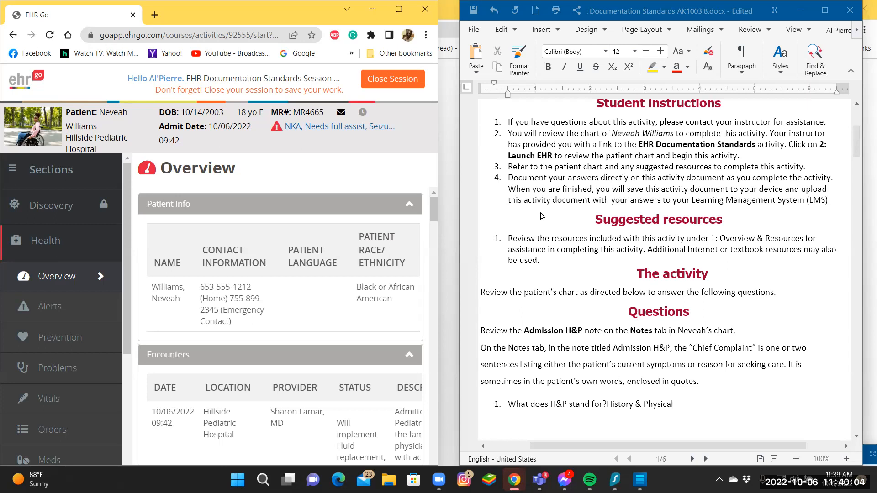
{"action": "scroll", "coordinate": [540, 216], "scroll_direction": "down", "scroll_amount": 3}
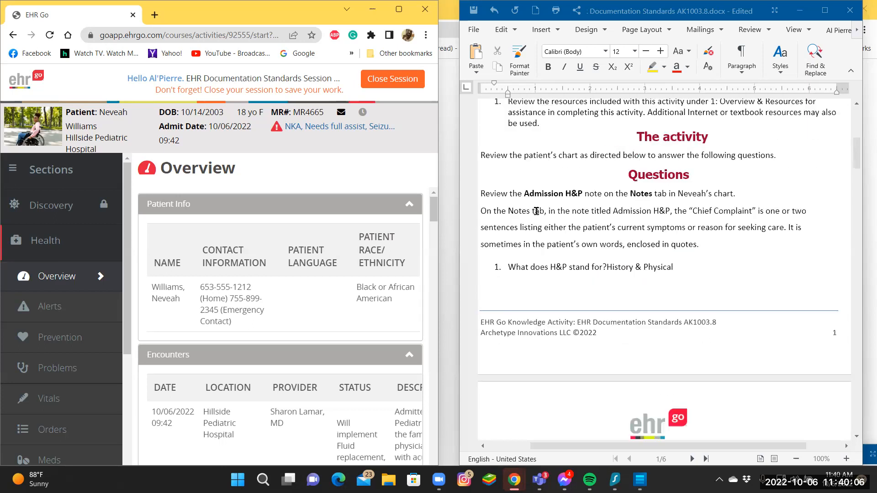
{"action": "scroll", "coordinate": [538, 215], "scroll_direction": "down", "scroll_amount": 6}
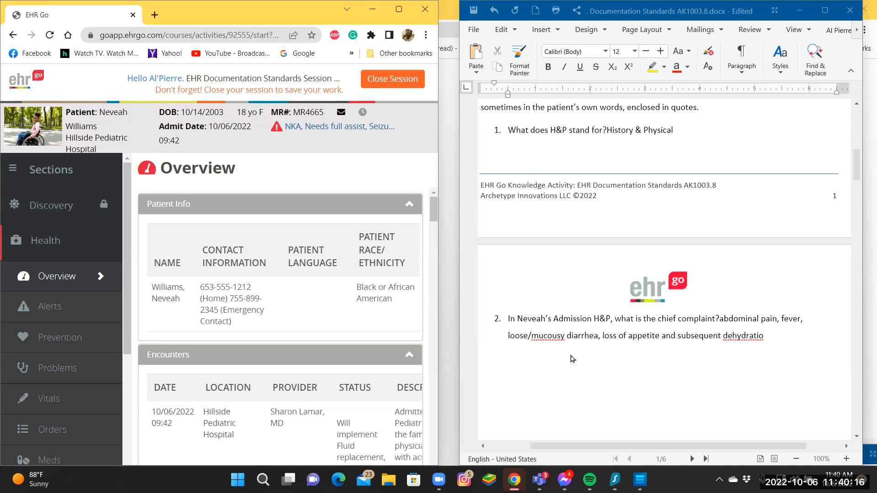
{"action": "right_click", "coordinate": [549, 339]}
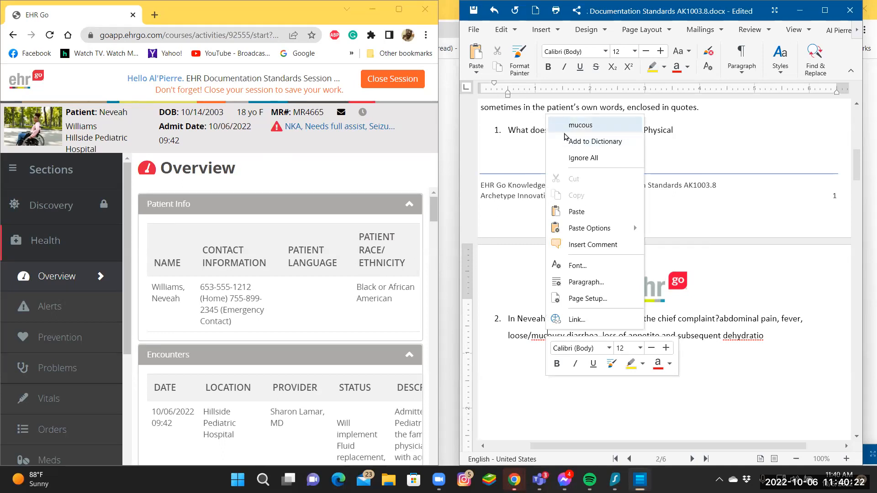
{"action": "left_click", "coordinate": [708, 383]}
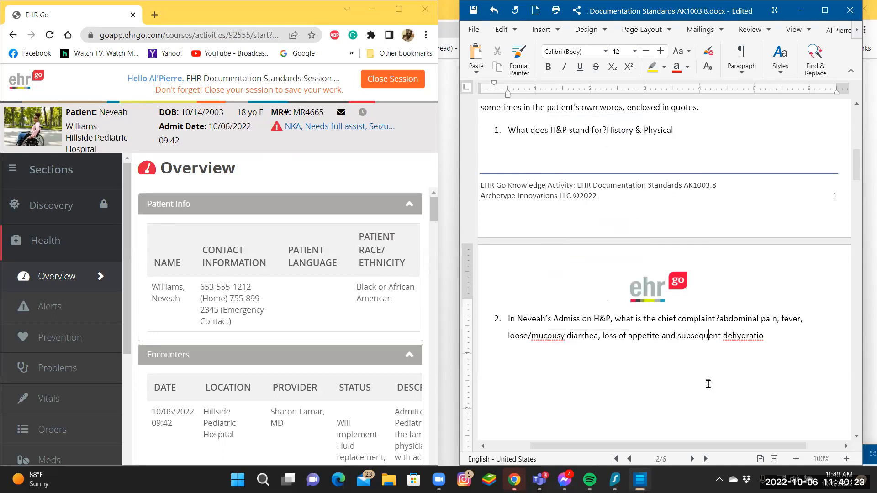
{"action": "right_click", "coordinate": [741, 336]}
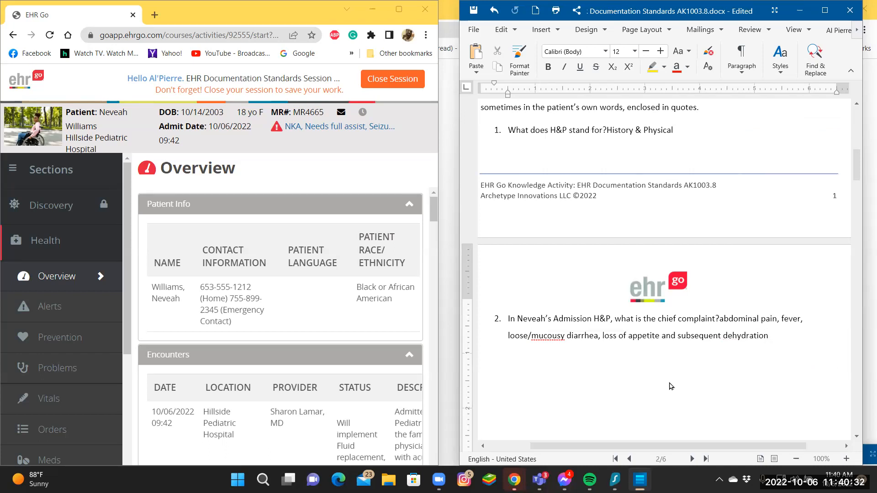
Answer question 9, what the gastroenteritis symptoms could otherwise be, with "withdrawai" and check the word's spelling suggestions.
{"action": "scroll", "coordinate": [671, 387], "scroll_direction": "down", "scroll_amount": 1}
{"action": "scroll", "coordinate": [670, 387], "scroll_direction": "down", "scroll_amount": 6}
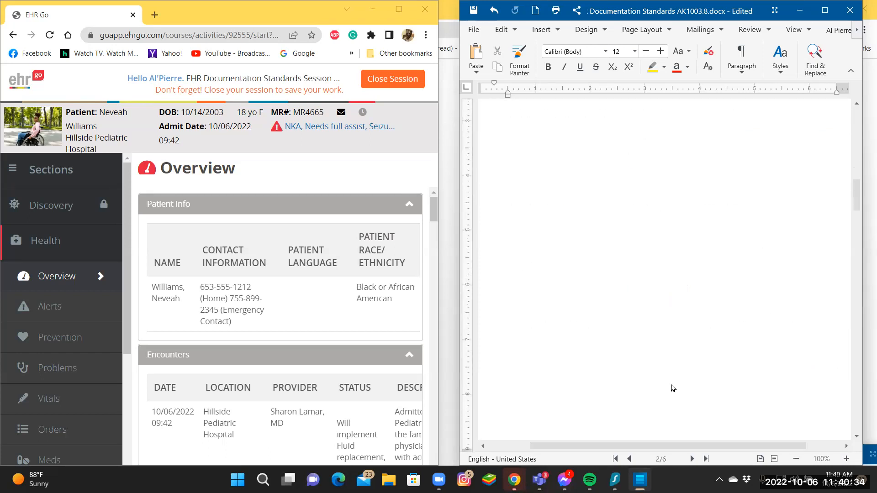
{"action": "scroll", "coordinate": [671, 387], "scroll_direction": "down", "scroll_amount": 2}
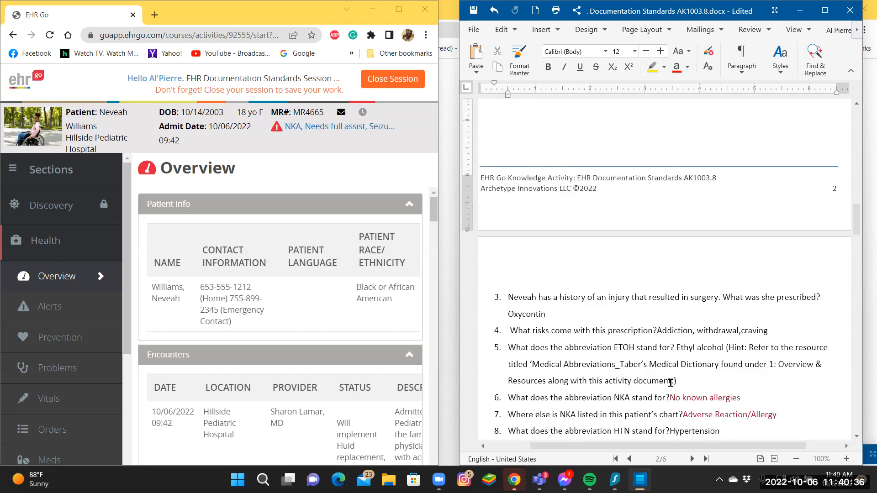
{"action": "scroll", "coordinate": [670, 382], "scroll_direction": "down", "scroll_amount": 1}
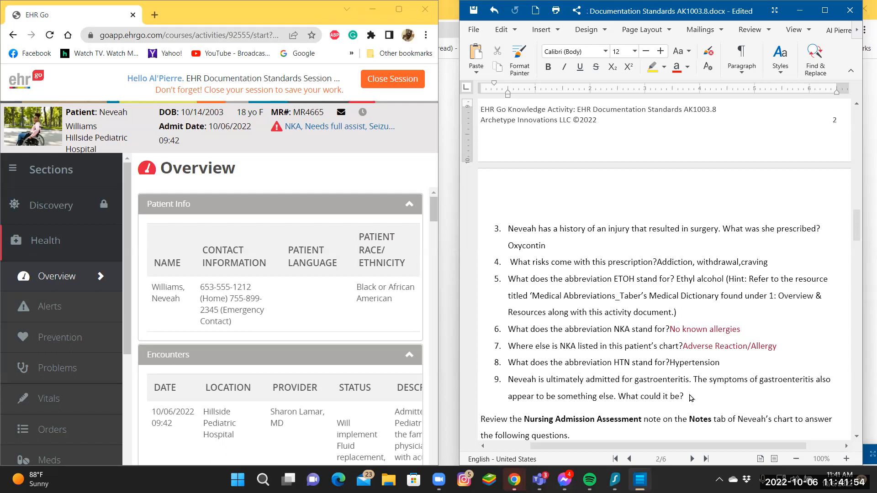
{"action": "left_click", "coordinate": [686, 394]}
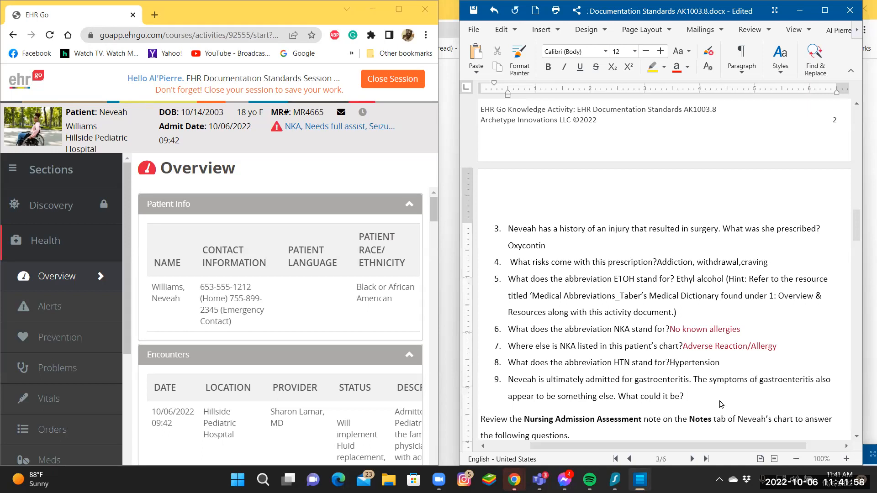
{"action": "type", "text": "wit"}
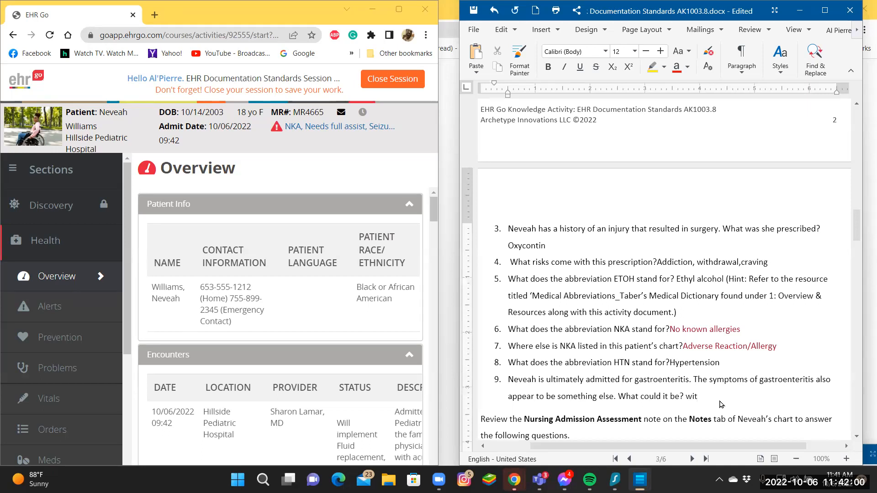
{"action": "type", "text": "hdraw"}
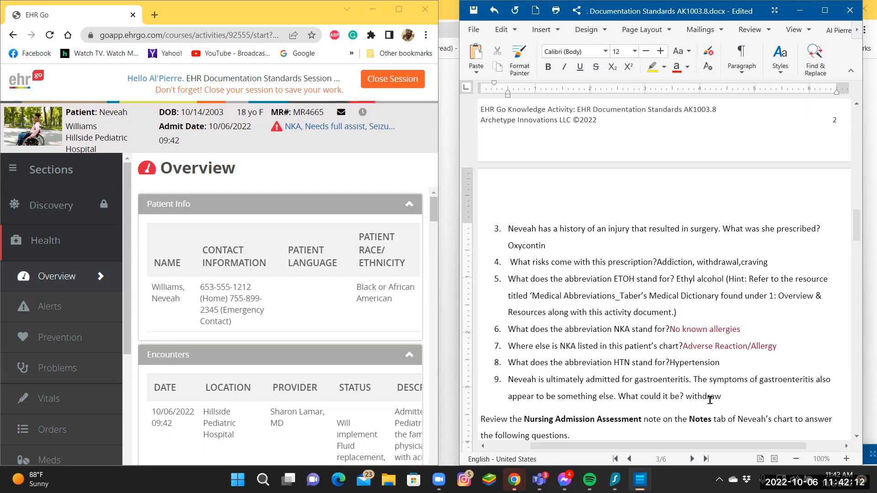
{"action": "type", "text": "ai"}
{"action": "right_click", "coordinate": [703, 397]}
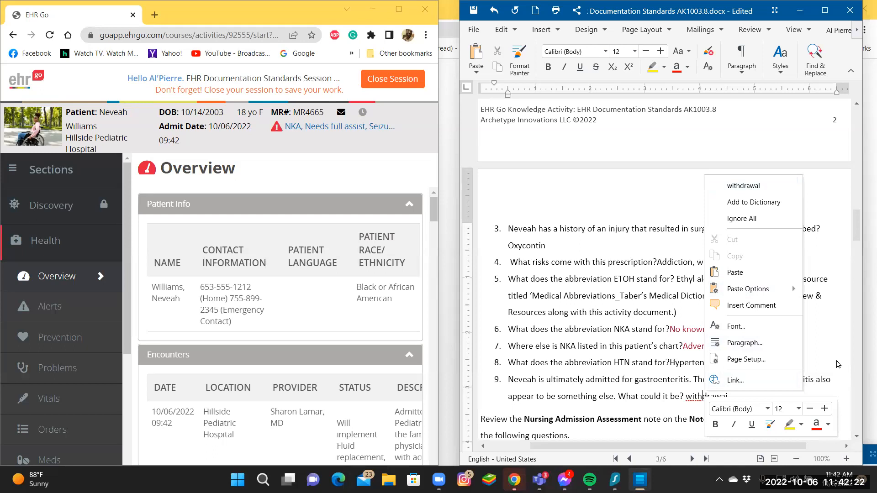
{"action": "left_click", "coordinate": [855, 377]}
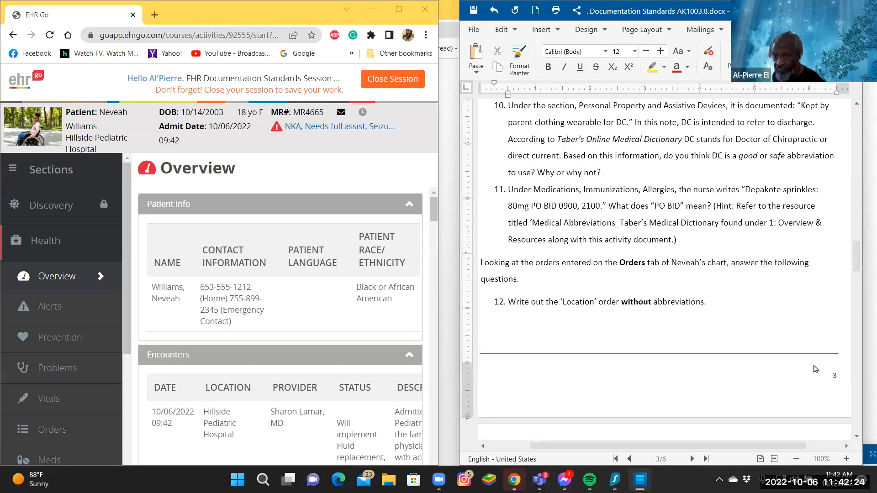
Correct the spelling of the question 9 answer about the gastroenteritis symptoms to "withdrawal".
{"action": "scroll", "coordinate": [697, 357], "scroll_direction": "up", "scroll_amount": 1}
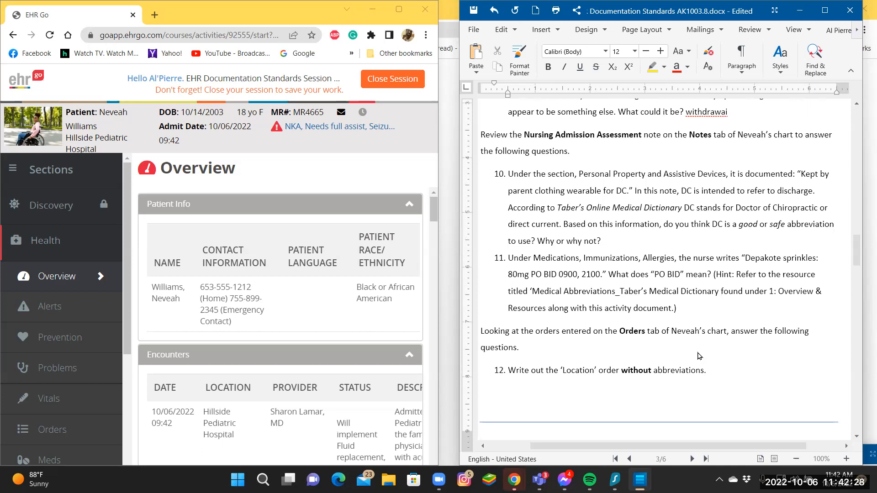
{"action": "scroll", "coordinate": [697, 357], "scroll_direction": "up", "scroll_amount": 1}
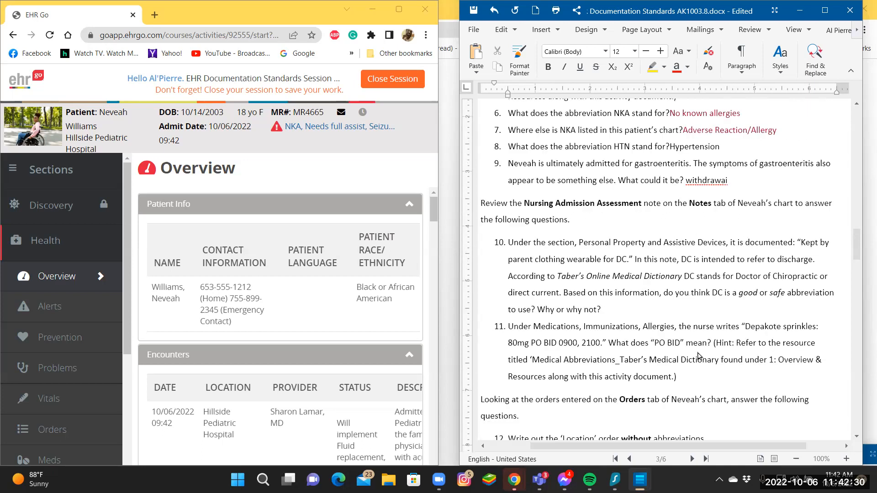
{"action": "scroll", "coordinate": [697, 357], "scroll_direction": "up", "scroll_amount": 1}
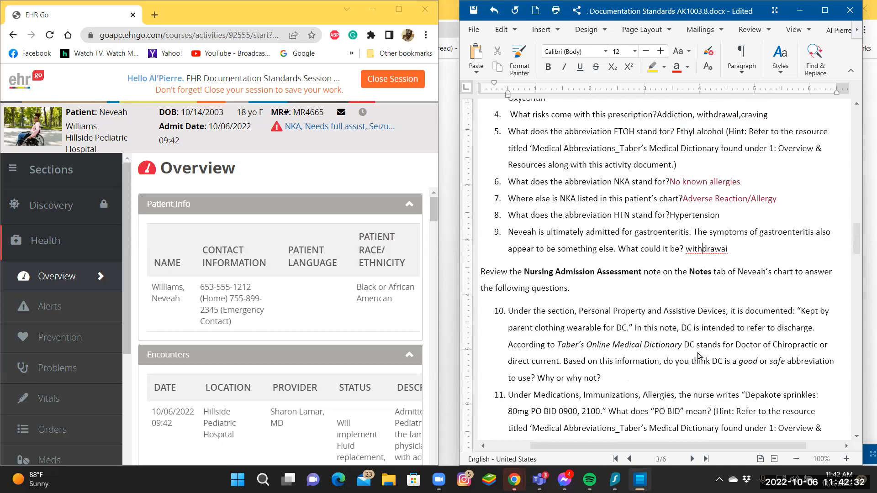
{"action": "scroll", "coordinate": [698, 357], "scroll_direction": "up", "scroll_amount": 1}
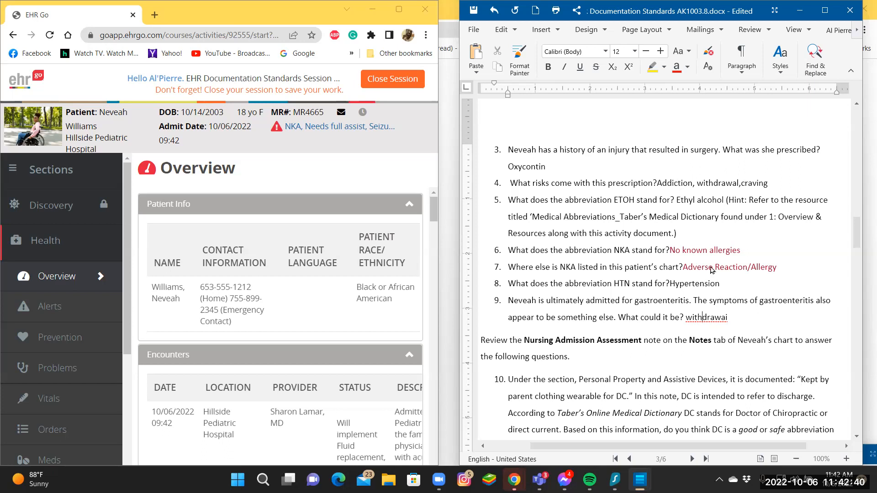
{"action": "left_click", "coordinate": [845, 445]}
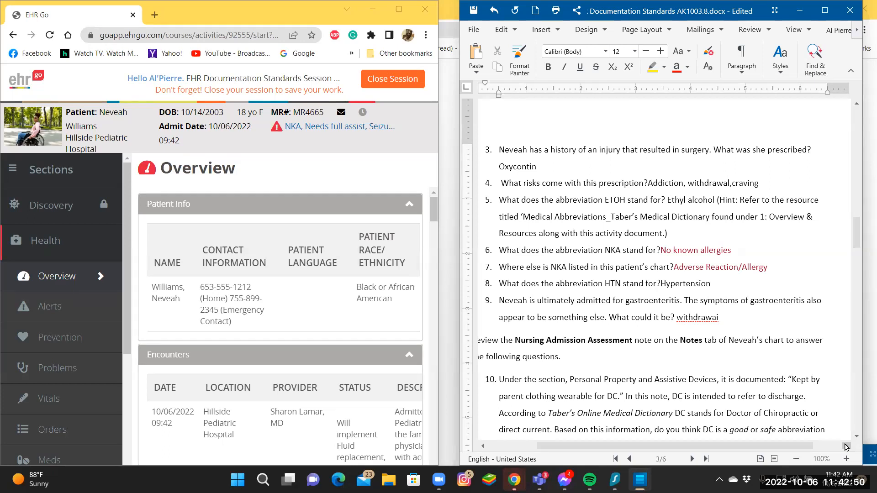
{"action": "left_click", "coordinate": [845, 446]}
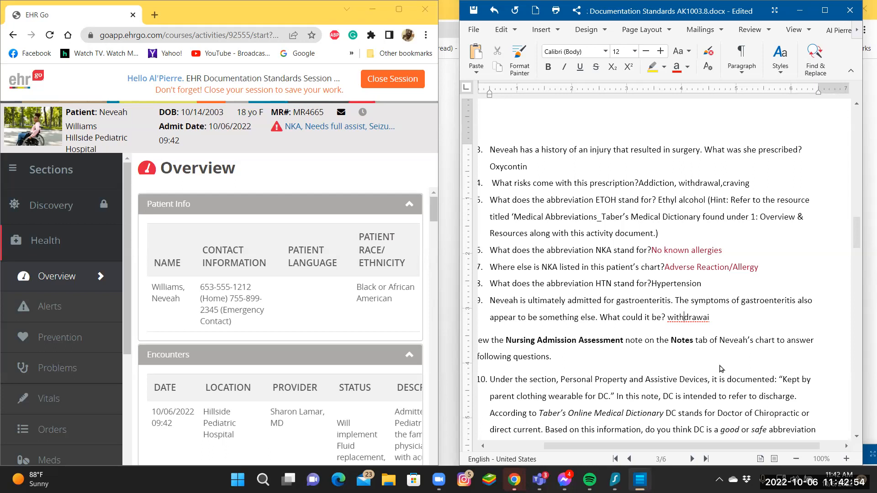
{"action": "left_click", "coordinate": [710, 317]}
{"action": "key", "text": "BackSpace"}
{"action": "type", "text": "l"}
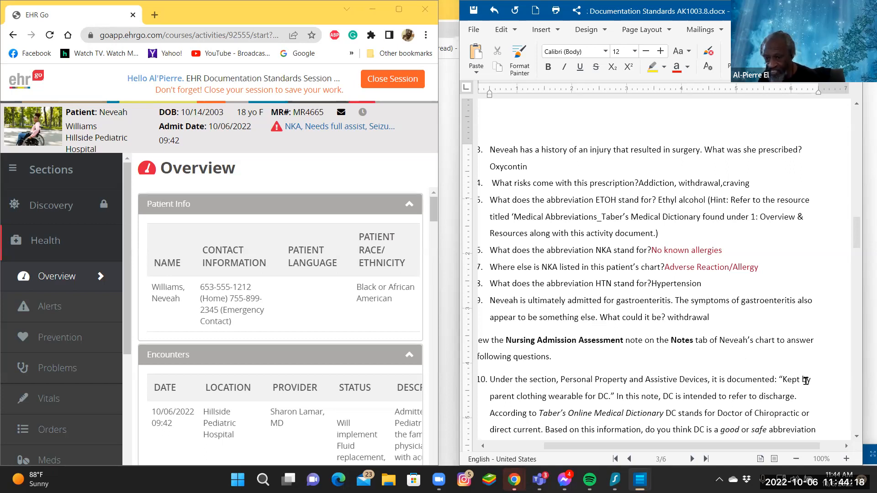
Answer question 10, whether DC is a good or safe abbreviation, with "No" and move "Why or why not?" to its own numbered line.
{"action": "scroll", "coordinate": [827, 396], "scroll_direction": "down", "scroll_amount": 2}
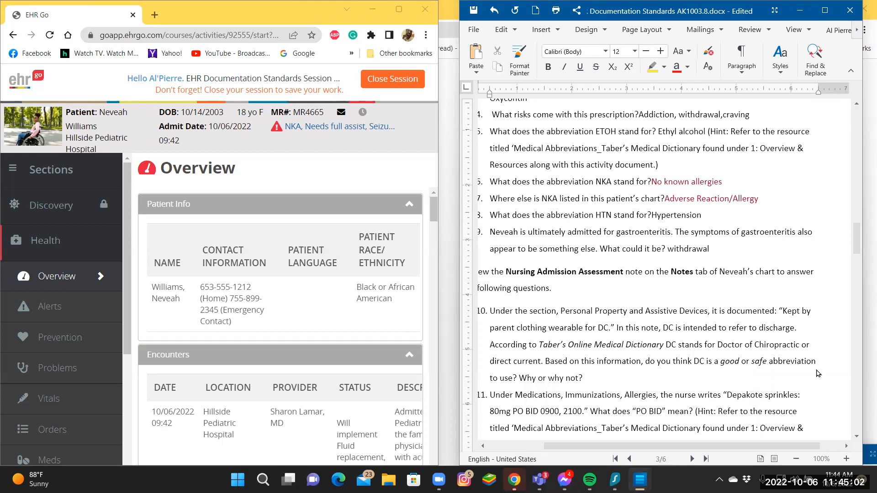
{"action": "type", "text": "No"}
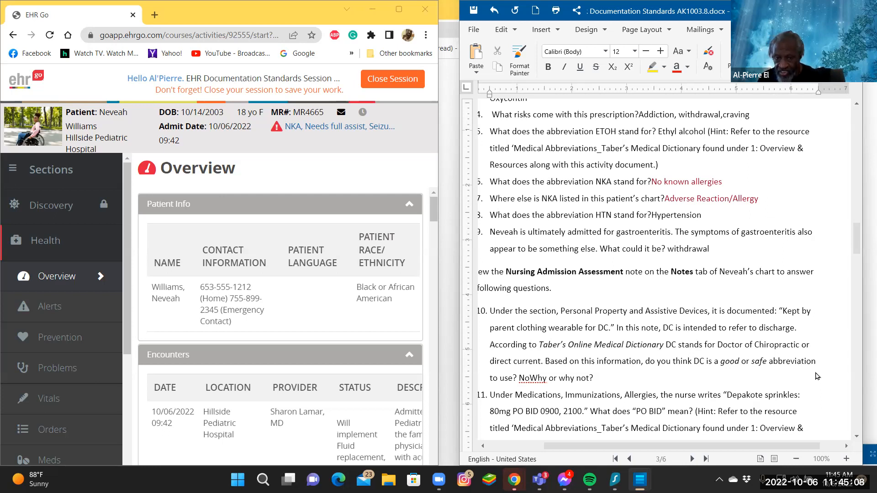
{"action": "key", "text": "Return"}
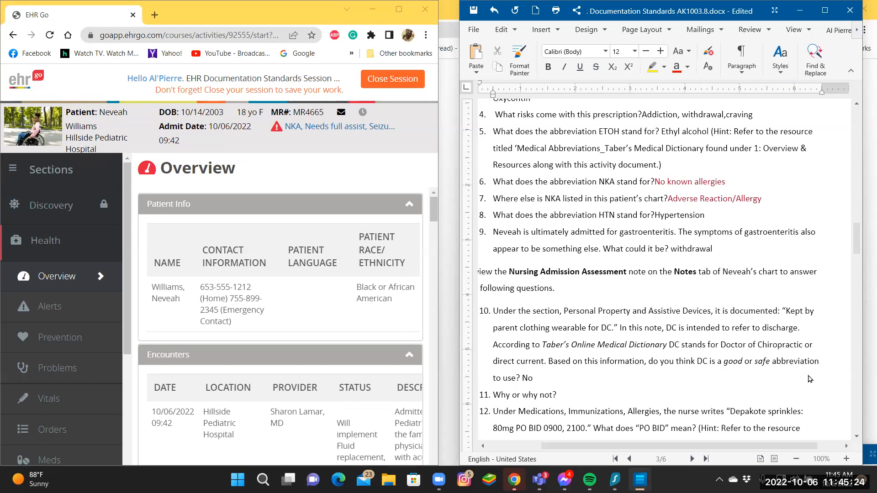
Answer "Why or why not?" with "It can be very difficult to understand the real meaning".
{"action": "type", "text": "It can be very"}
{"action": "type", "text": "diff"}
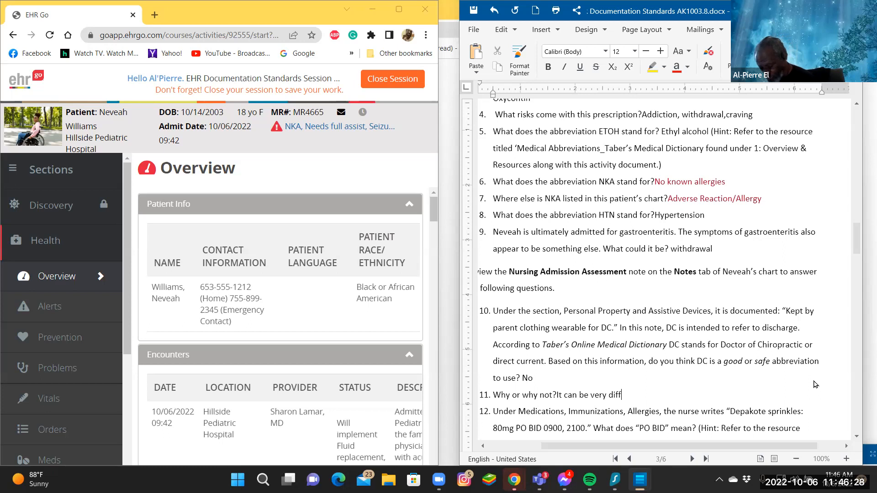
{"action": "type", "text": "ic"}
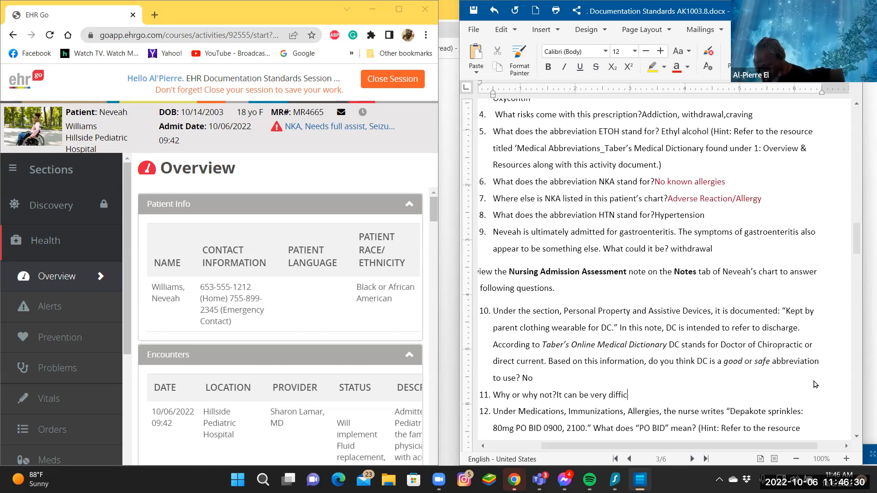
{"action": "type", "text": "u"}
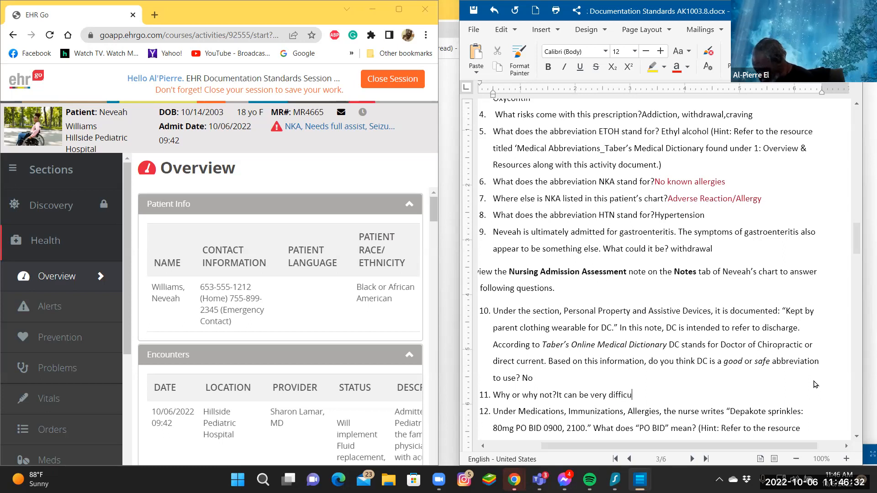
{"action": "type", "text": "lt "}
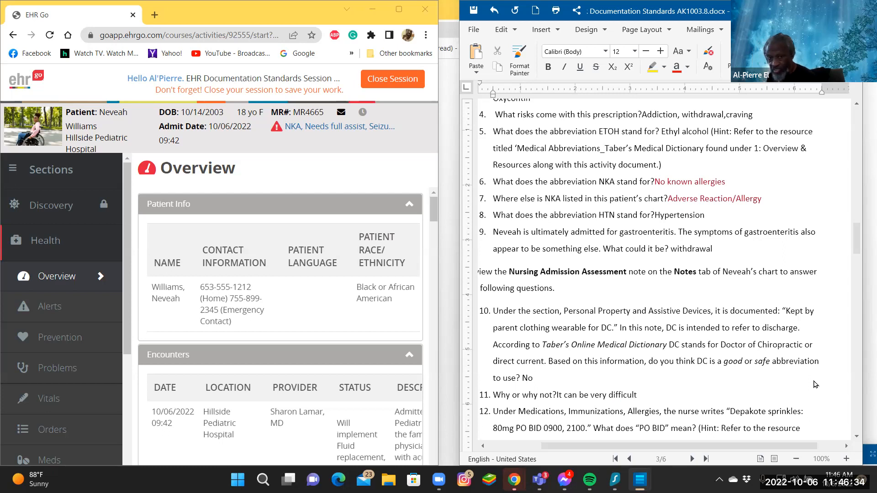
{"action": "type", "text": "to "}
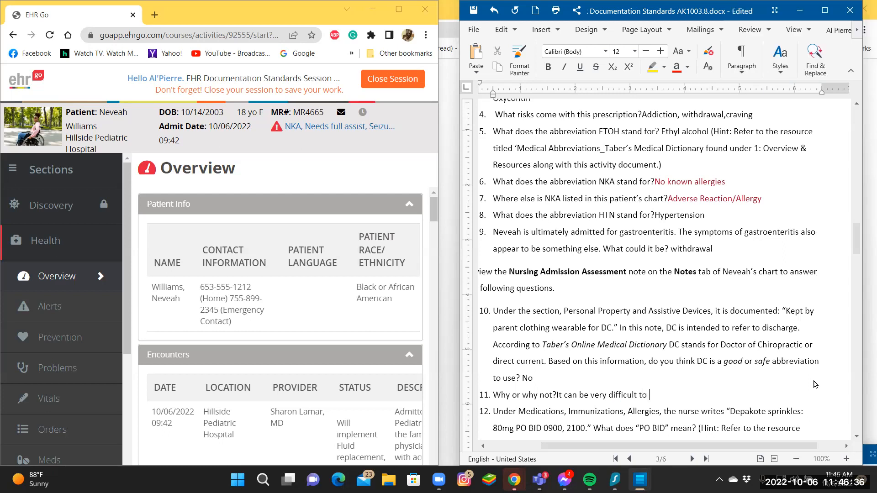
{"action": "type", "text": "understa"}
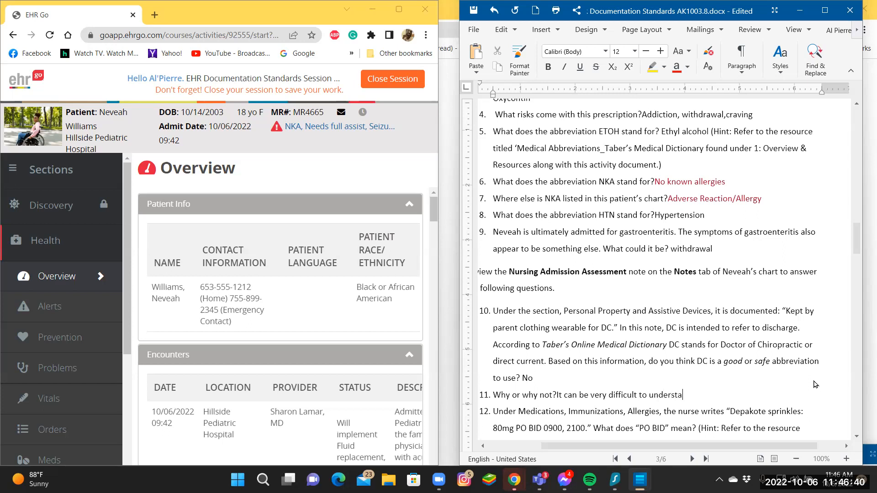
{"action": "type", "text": "nd"}
{"action": "type", "text": "the real"}
{"action": "type", "text": "meaning"}
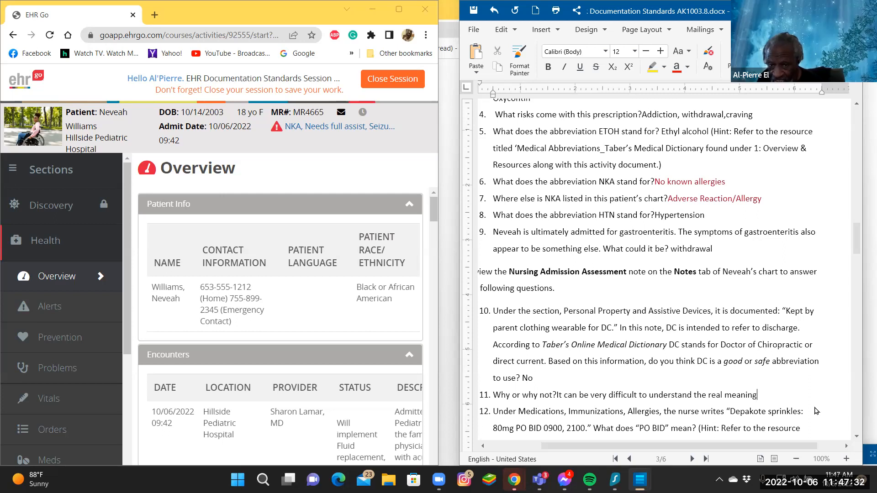
Begin the question 12 answer on what "PO BID" means, just before the hint, with "The medication is taken by mouth".
{"action": "scroll", "coordinate": [816, 411], "scroll_direction": "down", "scroll_amount": 1}
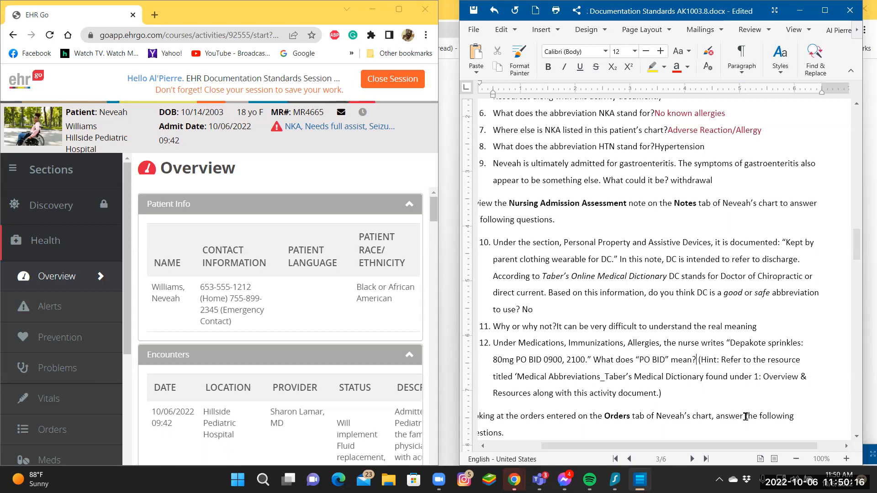
{"action": "type", "text": "The "}
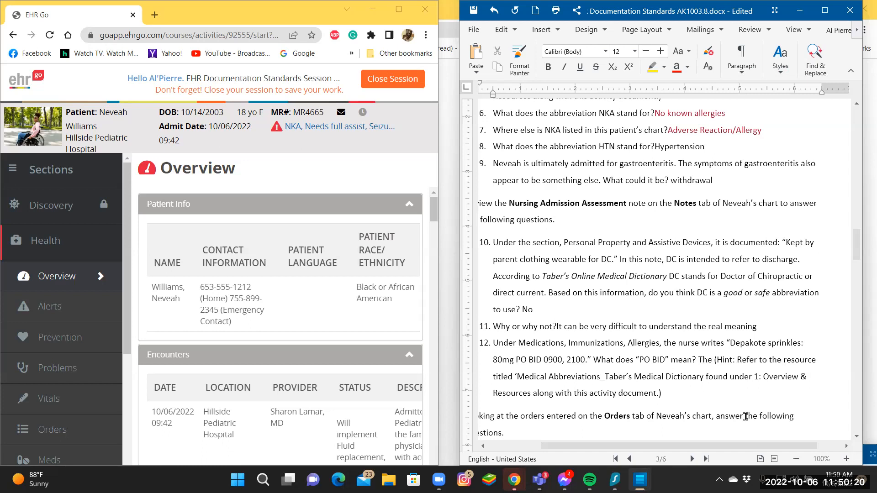
{"action": "type", "text": "me"}
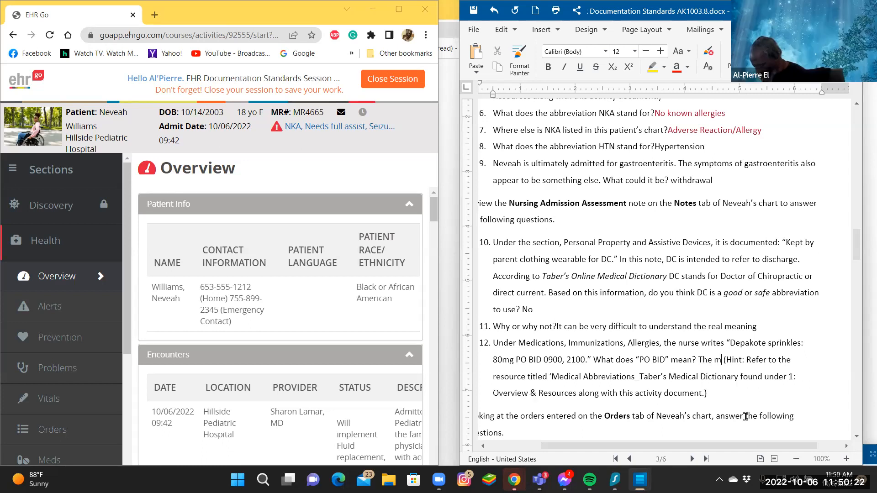
{"action": "type", "text": "di"}
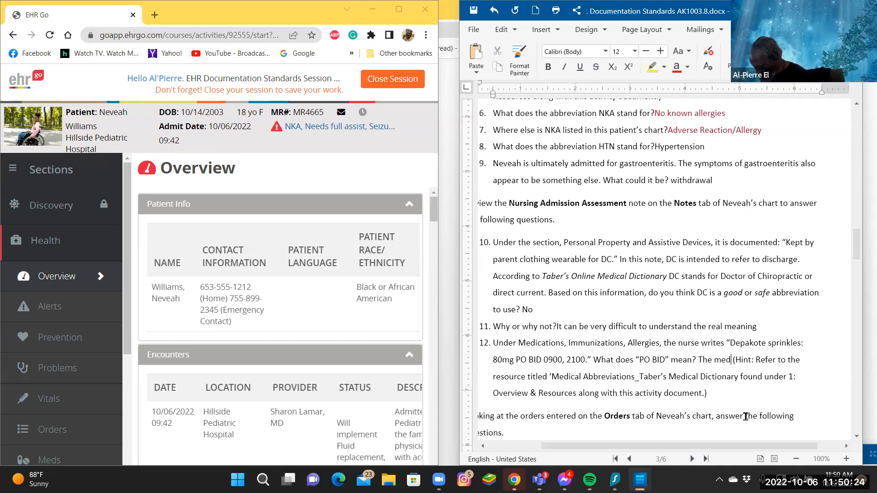
{"action": "type", "text": "cat"}
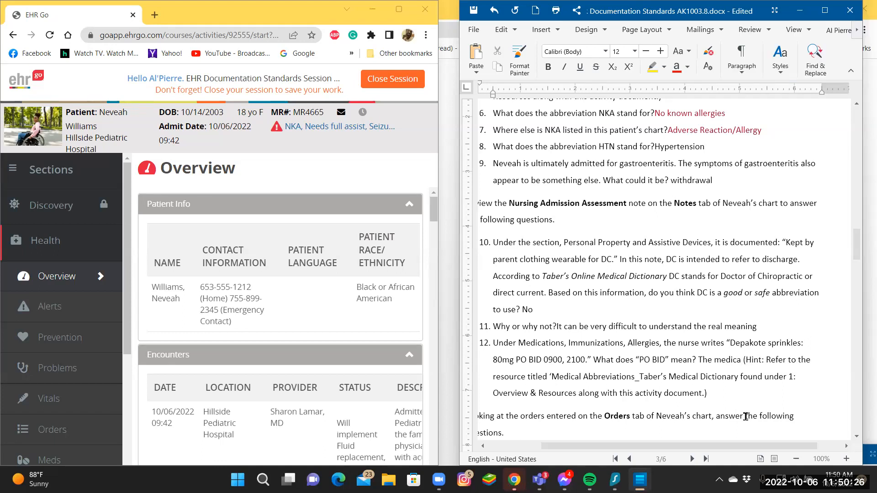
{"action": "type", "text": "ion "}
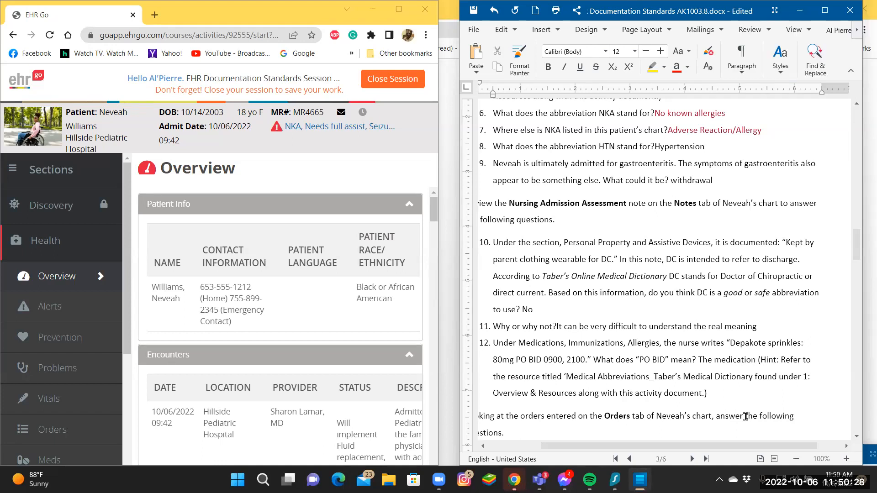
{"action": "type", "text": "is ta"}
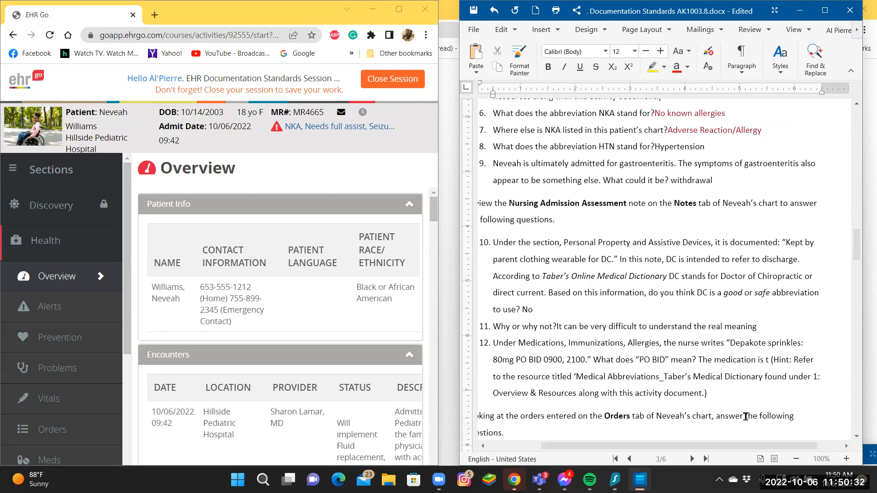
{"action": "type", "text": "ken"}
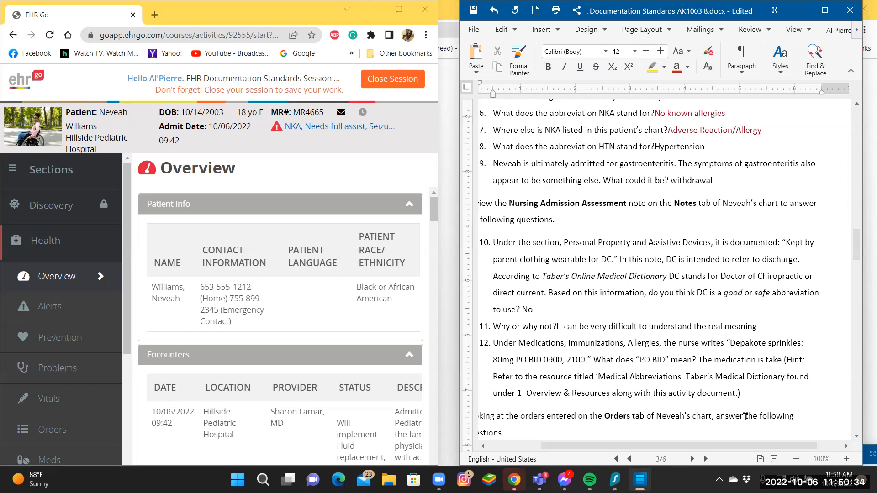
{"action": "type", "text": " by mo"}
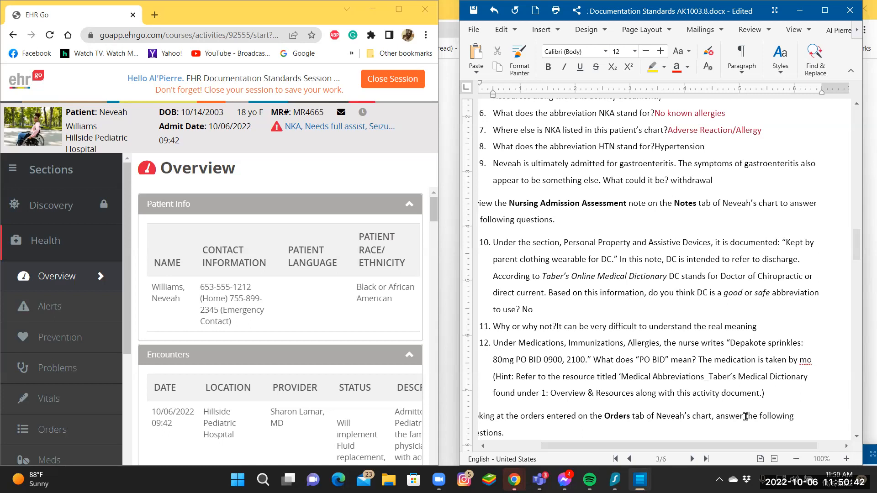
{"action": "type", "text": "uth"}
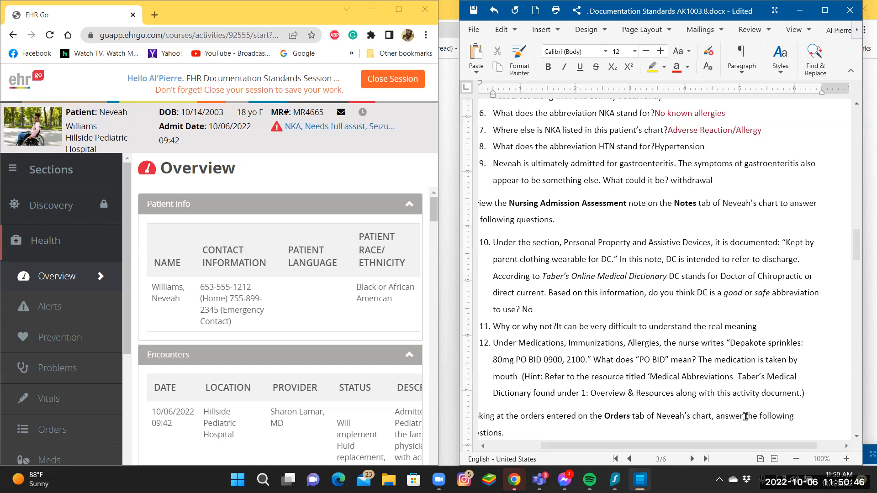
{"action": "type", "text": " “"}
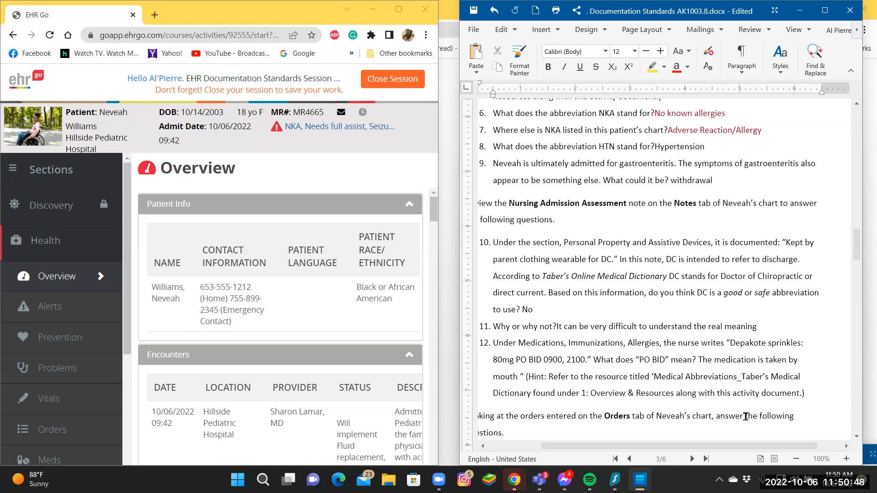
{"action": "type", "text": "bi"}
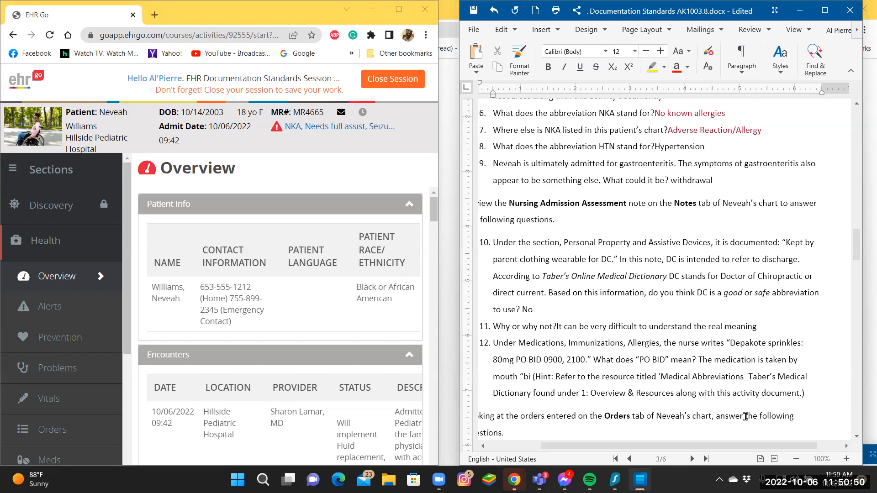
{"action": "type", "text": "d"}
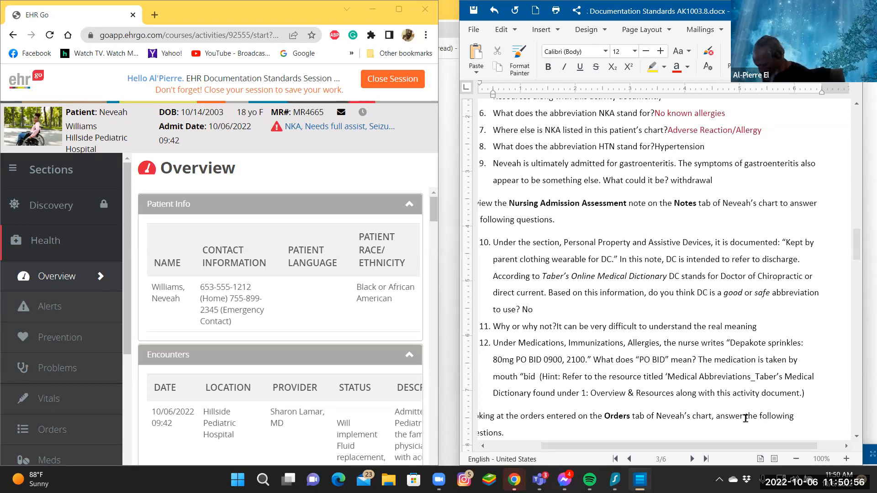
Complete the "PO BID" answer by adding "bid" in quotation marks followed by "or twice a day" after "mouth".
{"action": "type", "text": "“bid"}
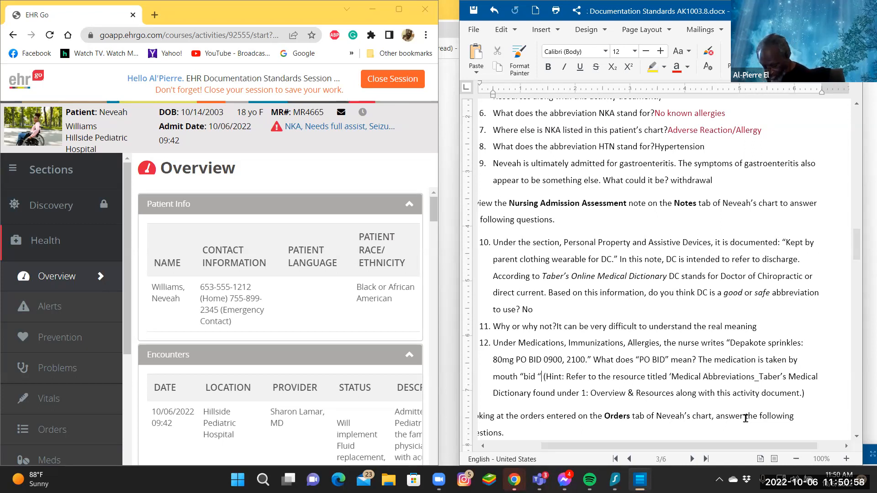
{"action": "type", "text": " ” "}
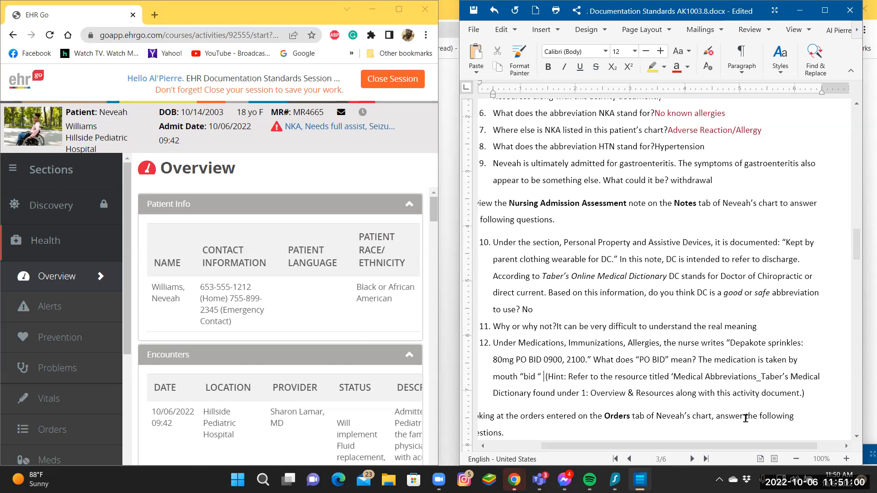
{"action": "type", "text": "or"}
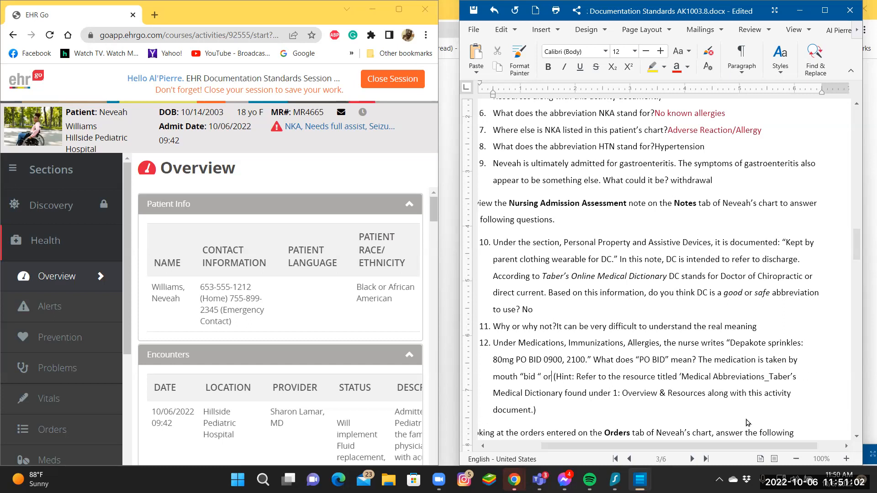
{"action": "type", "text": " t"}
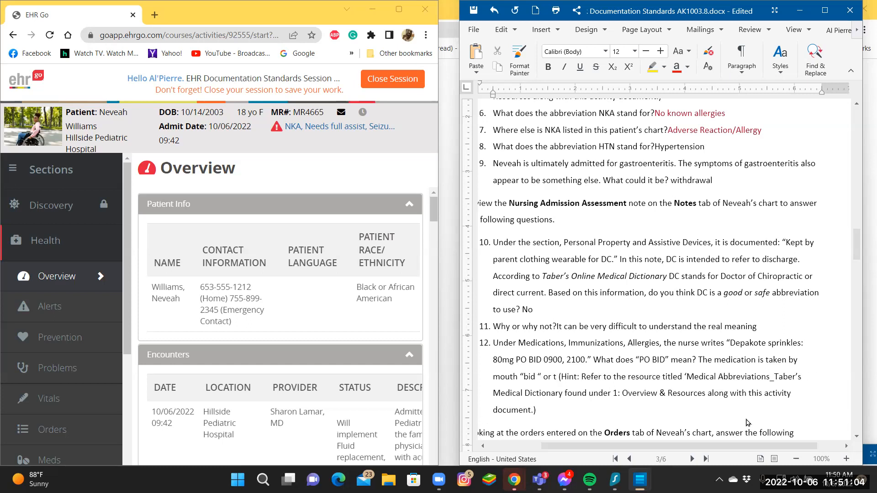
{"action": "type", "text": "wi"}
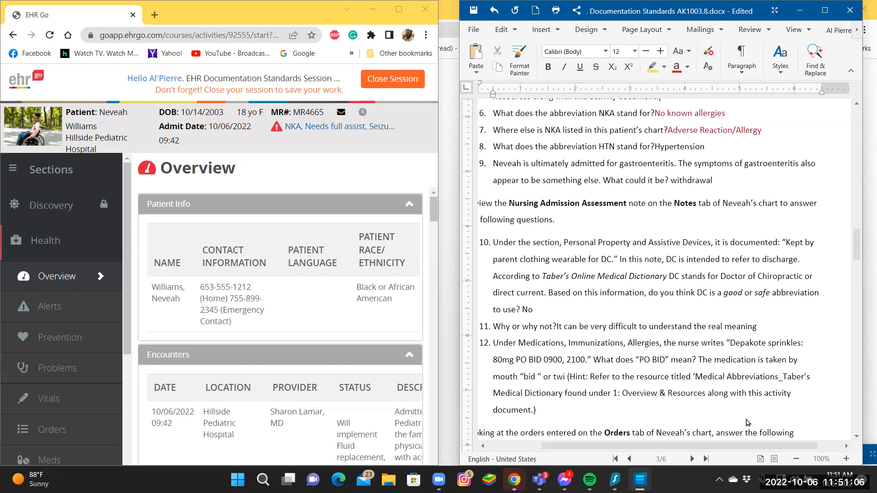
{"action": "type", "text": "c"}
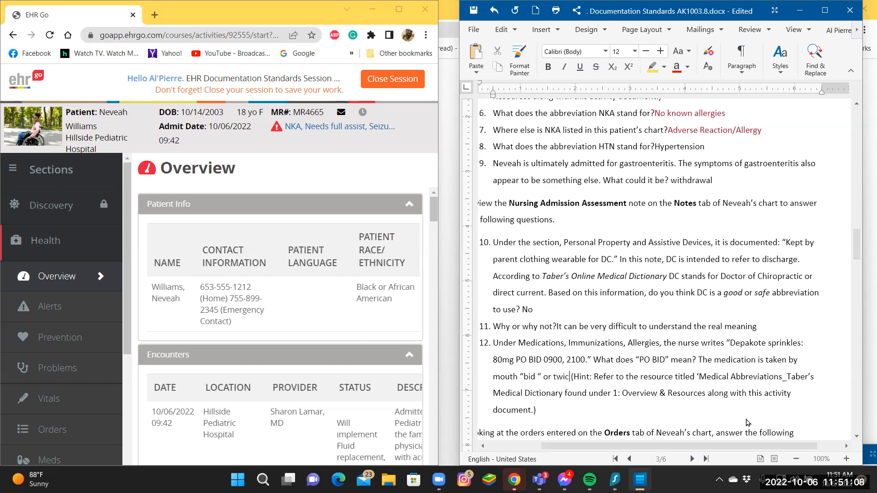
{"action": "type", "text": "e"}
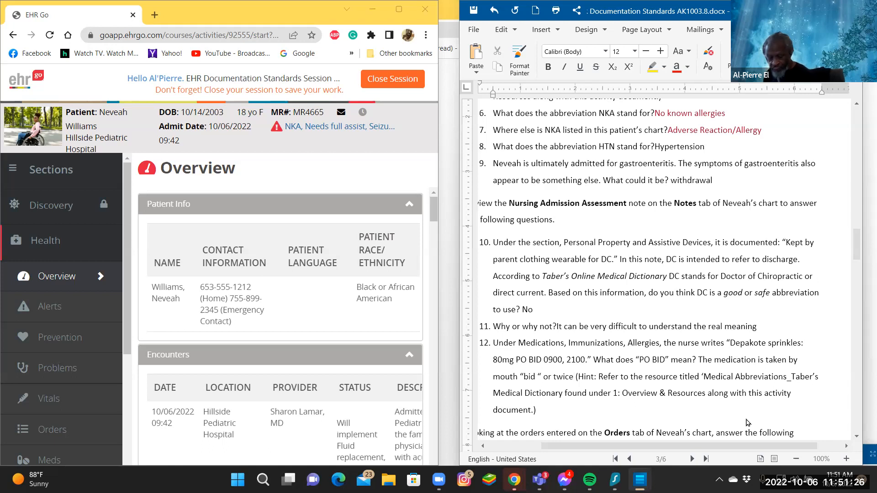
{"action": "type", "text": "a"}
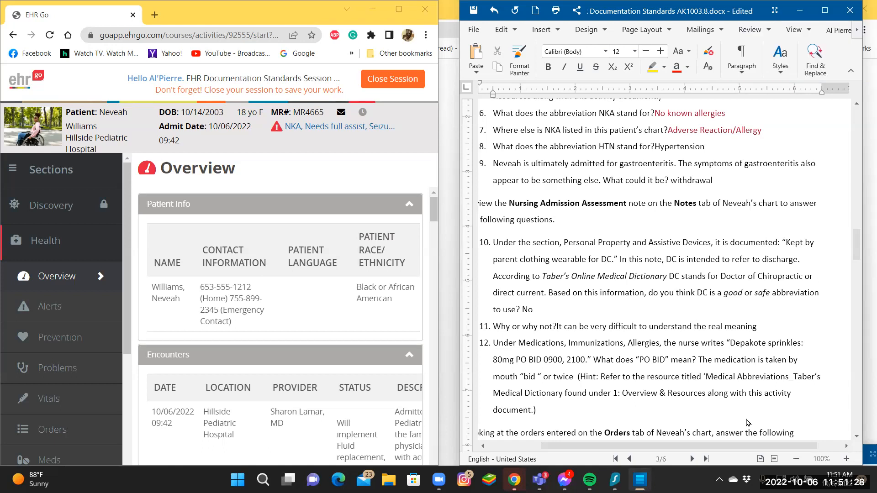
{"action": "type", "text": " da"}
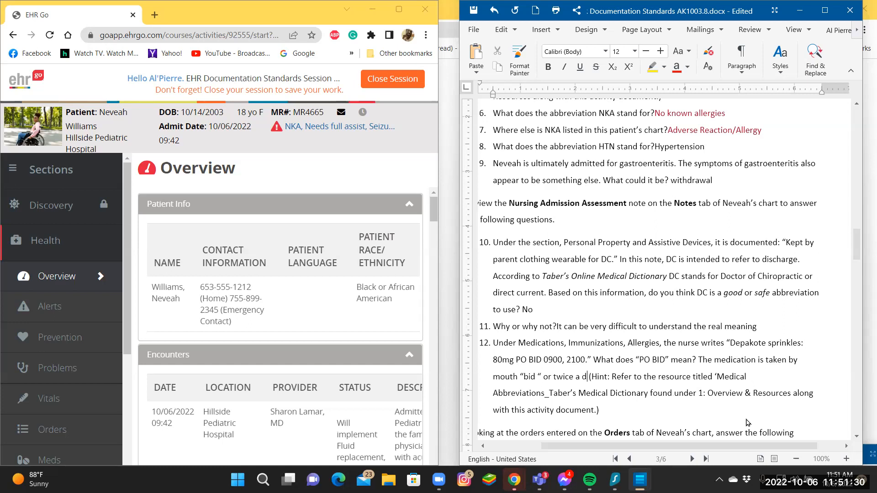
{"action": "type", "text": "y"}
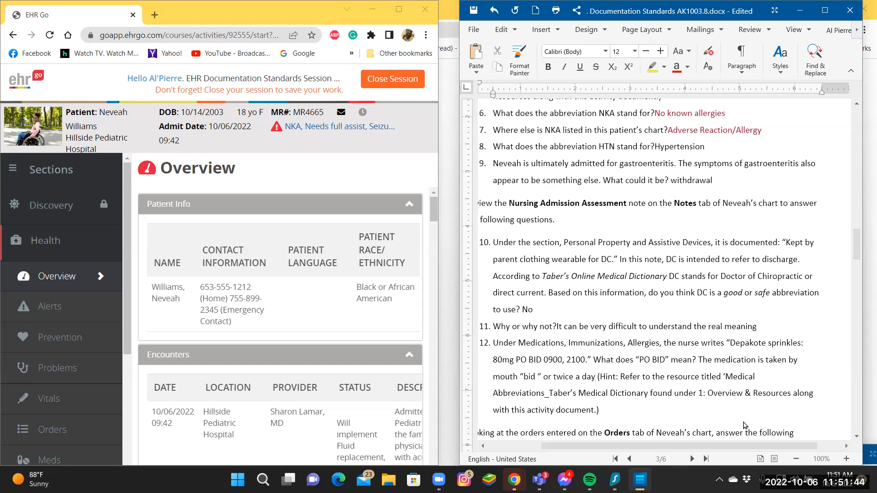
{"action": "scroll", "coordinate": [766, 405], "scroll_direction": "down", "scroll_amount": 1}
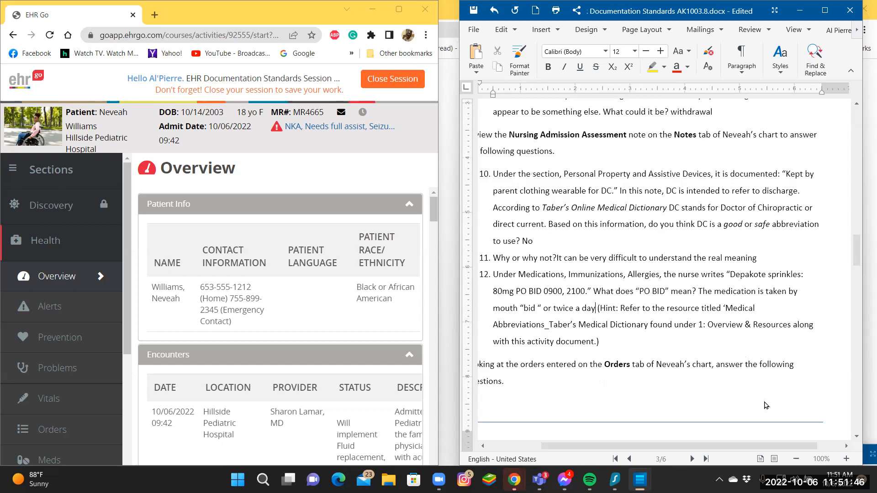